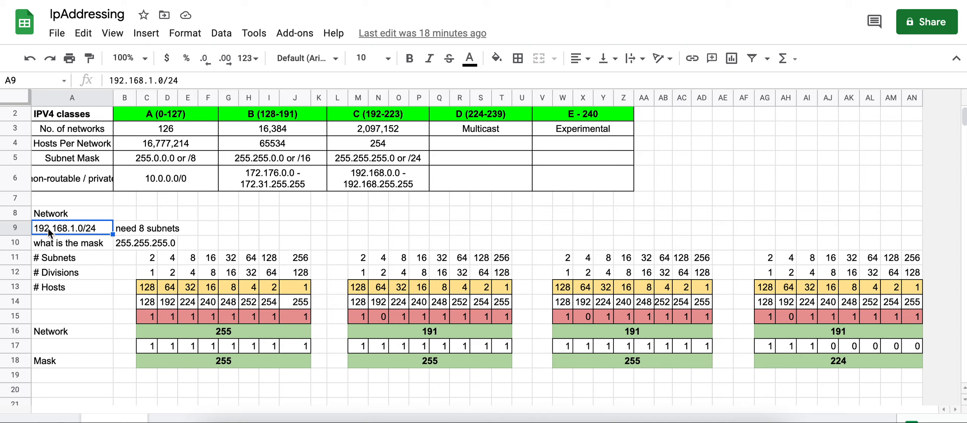
# Step: Highlight the network 192.168.1.0/24 and its "need 8 subnets" requirement (A9:D9) with a yellow fill
pyautogui.click(132, 232)
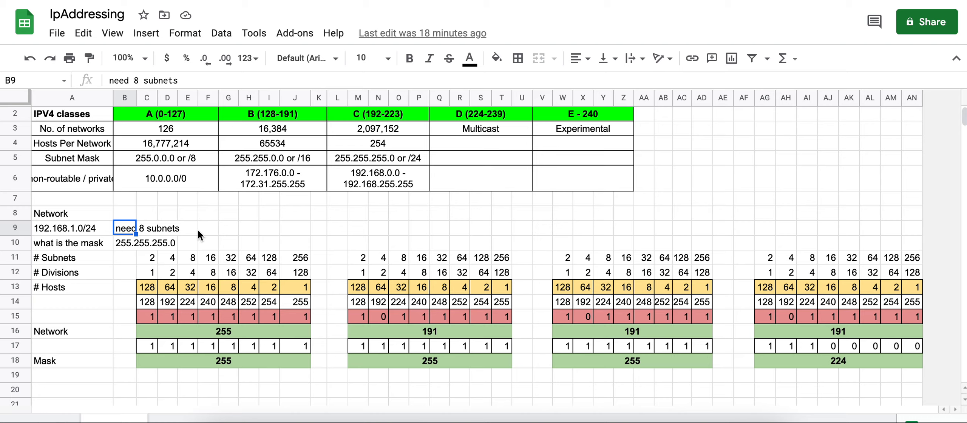
pyautogui.moveTo(46, 231); pyautogui.dragTo(173, 232)
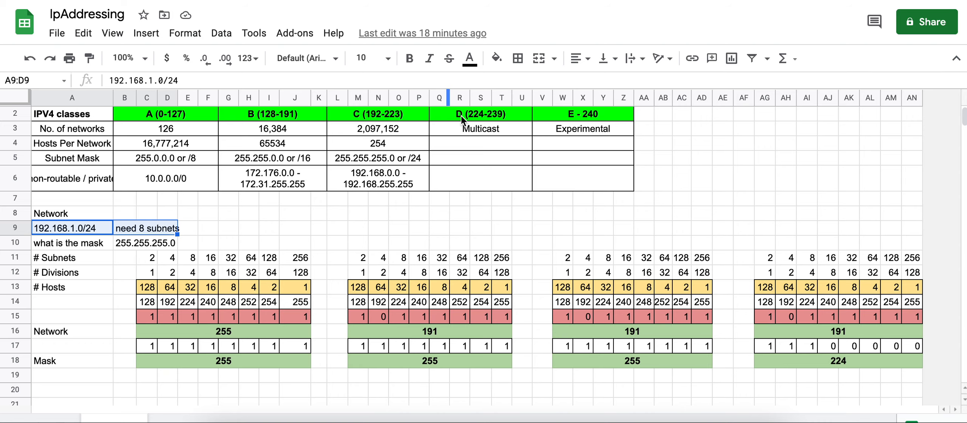
pyautogui.click(499, 59)
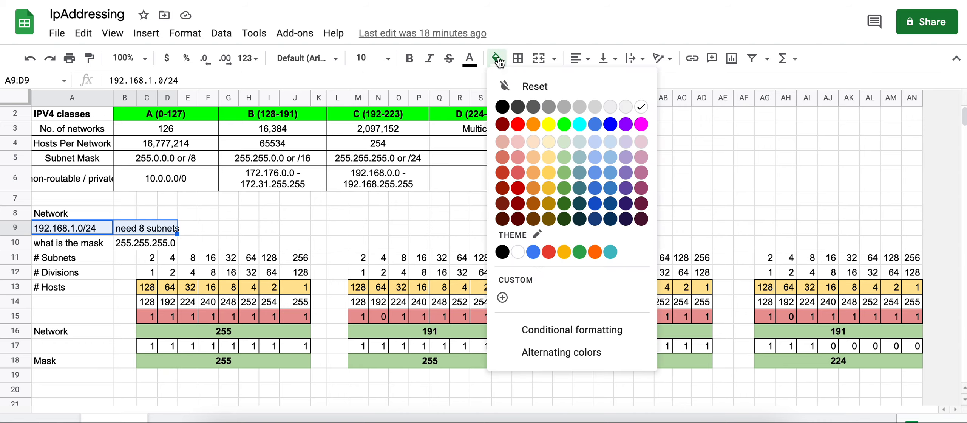
pyautogui.click(549, 124)
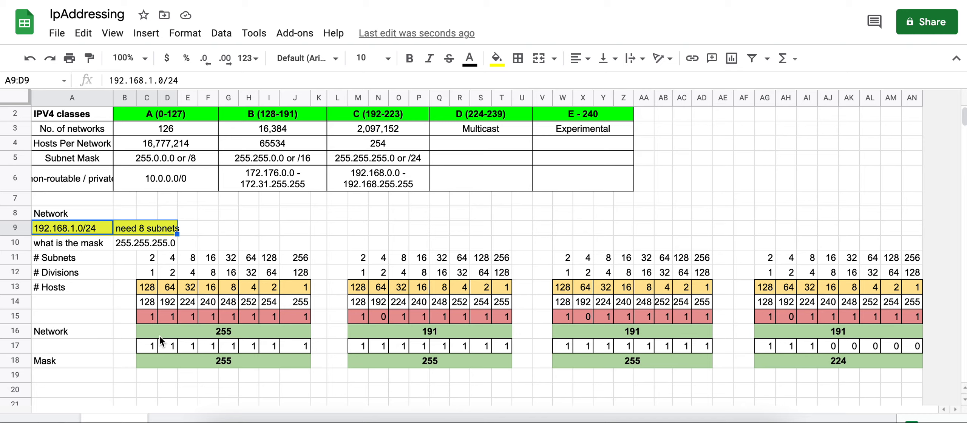
# Step: Examine the # Divisions values of the first octet one by one, from C12 to J12
pyautogui.click(144, 274)
pyautogui.press('Right')
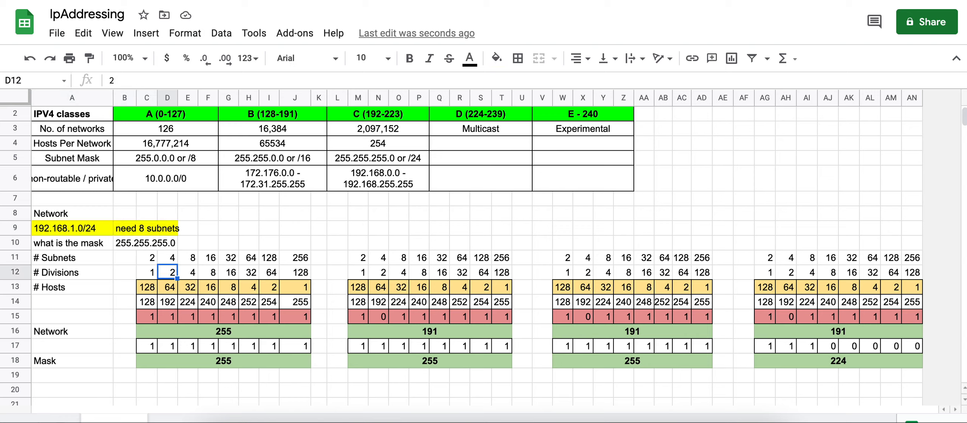
pyautogui.press('Right')
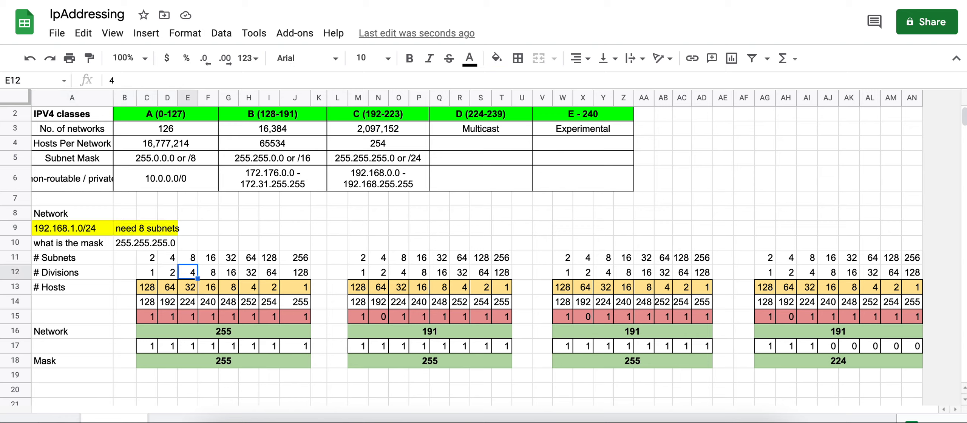
pyautogui.press('Right')
pyautogui.press('Right')
pyautogui.press('Right')
pyautogui.press('Right')
pyautogui.press('Right')
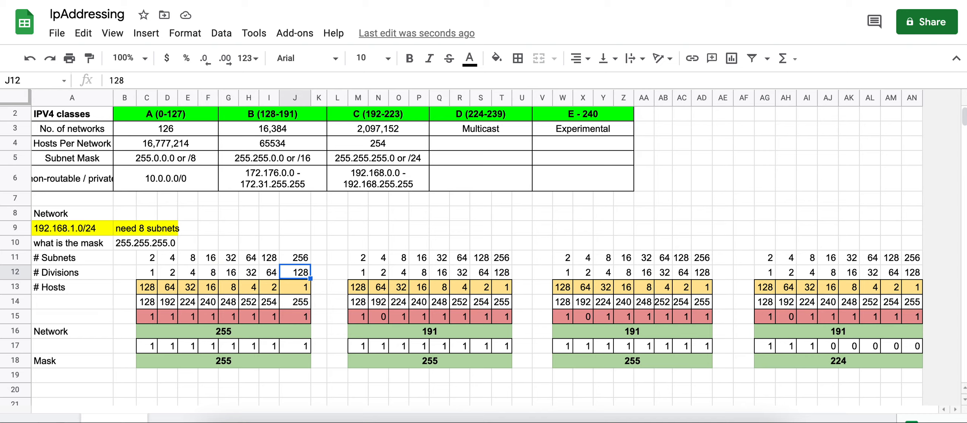
# Step: Examine the # Hosts values of the first octet one by one, from J13 back to C13
pyautogui.press('Down')
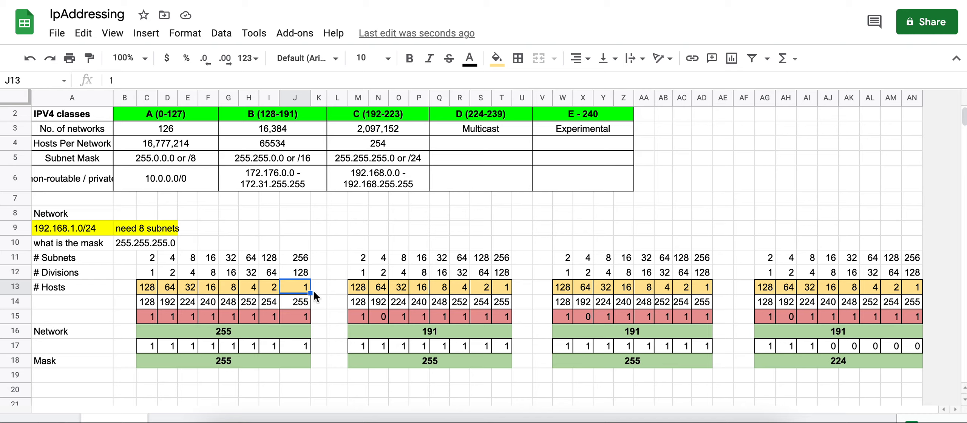
pyautogui.press('Left')
pyautogui.press('Left')
pyautogui.press('Left')
pyautogui.press('Left')
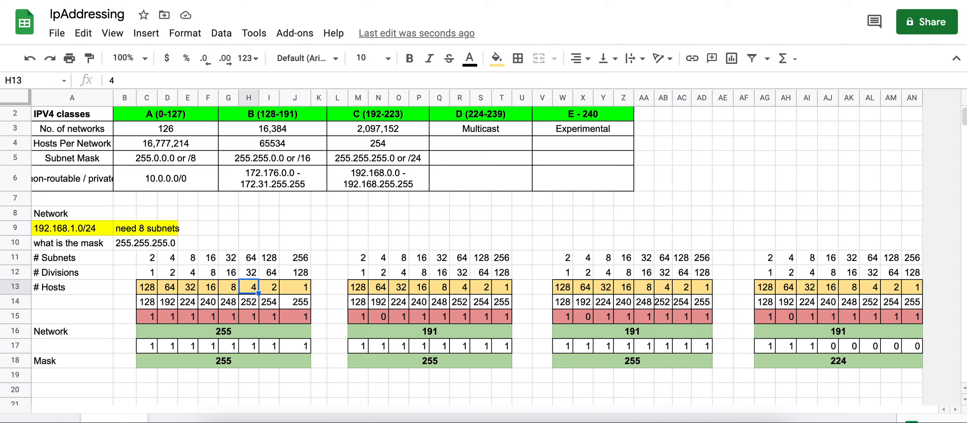
pyautogui.press('Left')
pyautogui.press('Left')
pyautogui.press('Left')
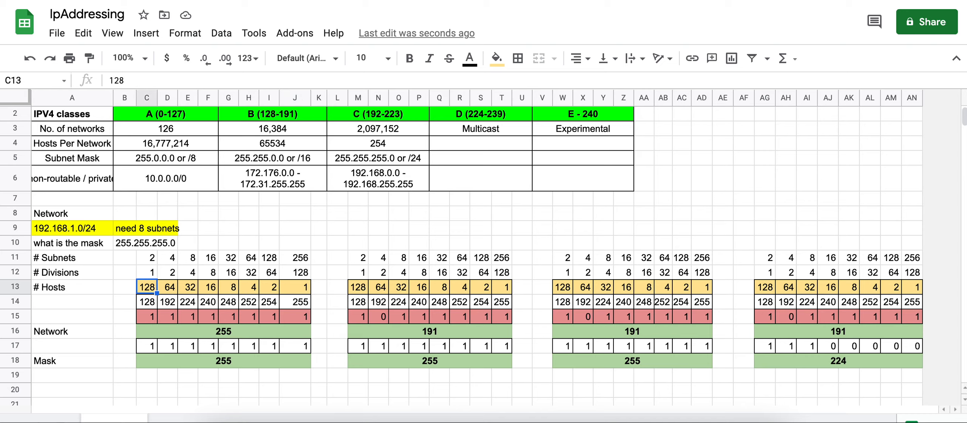
# Step: Inspect the cumulative-sum formulas in row 14 of the first octet and the network bits beneath them in C15:J15
pyautogui.press('Down')
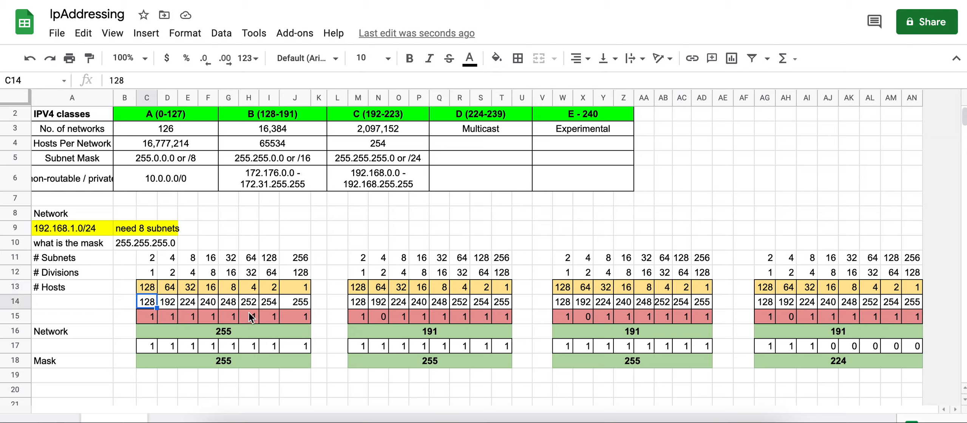
pyautogui.click(173, 301)
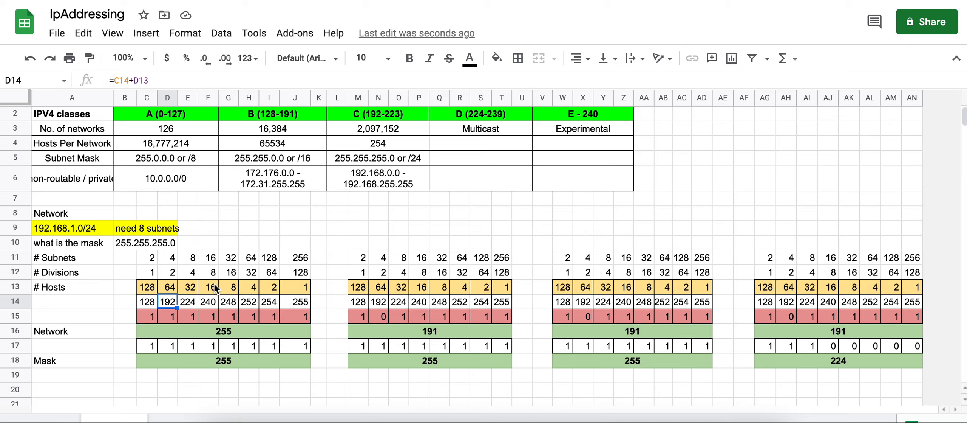
pyautogui.click(214, 300)
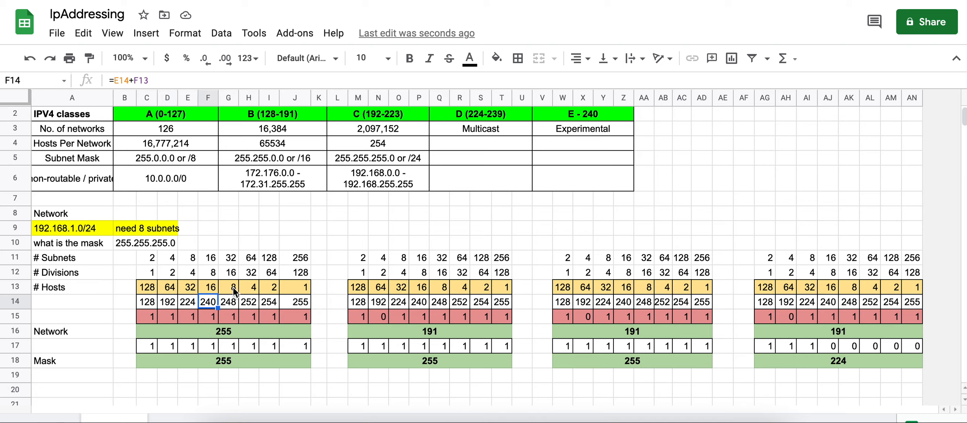
pyautogui.click(234, 304)
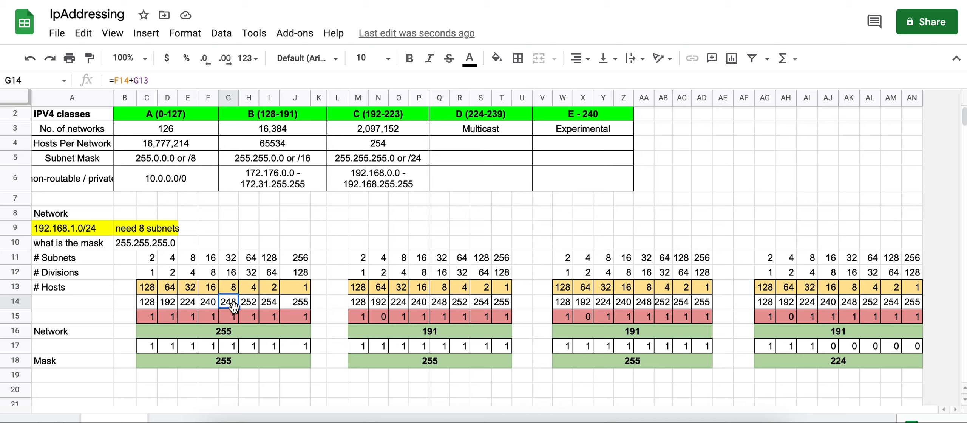
pyautogui.click(255, 307)
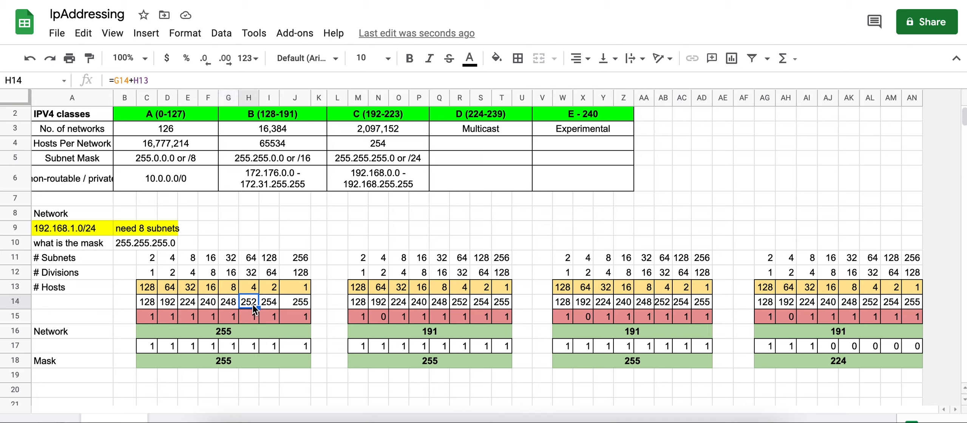
pyautogui.click(274, 304)
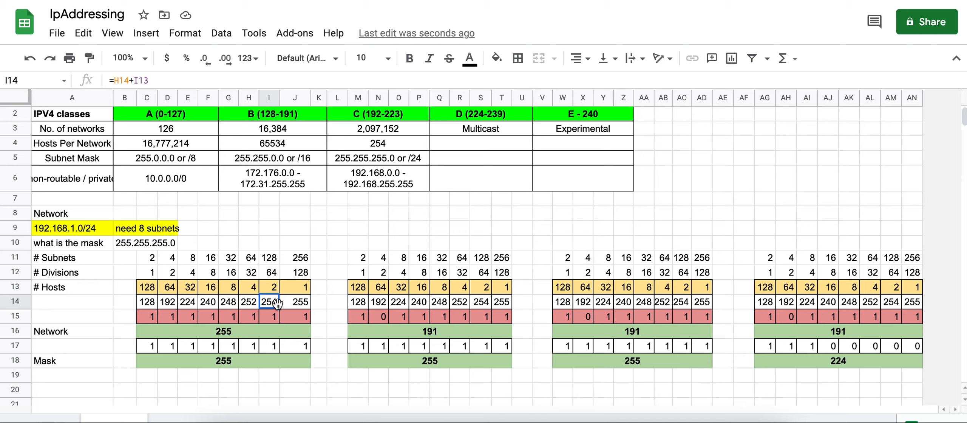
pyautogui.click(304, 302)
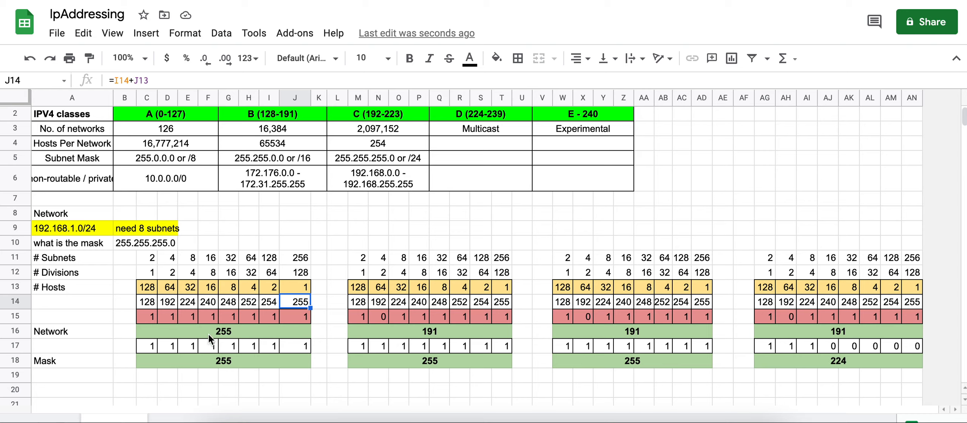
pyautogui.moveTo(151, 316); pyautogui.dragTo(305, 314)
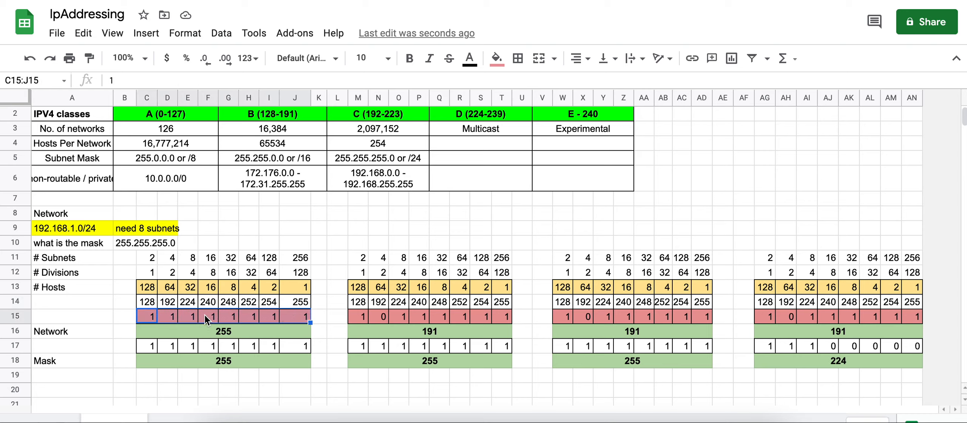
pyautogui.click(300, 318)
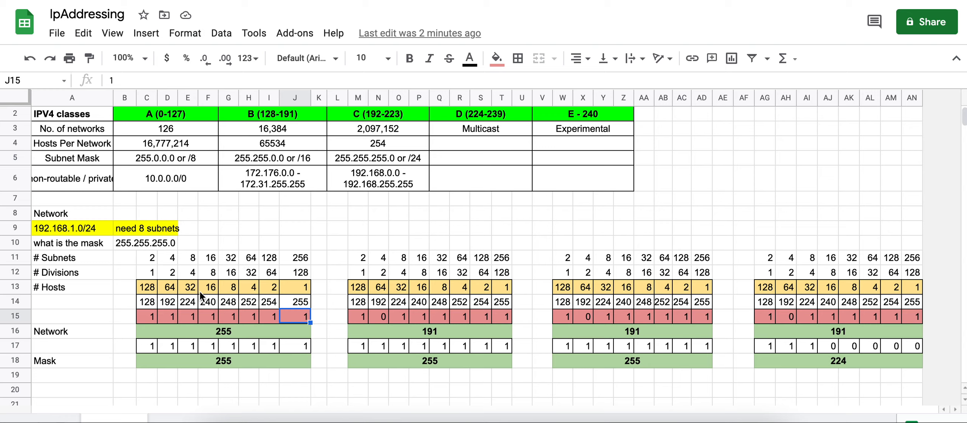
# Step: Check the mask bits in row 17 across the first three octets against the /24 prefix in A9
pyautogui.click(83, 233)
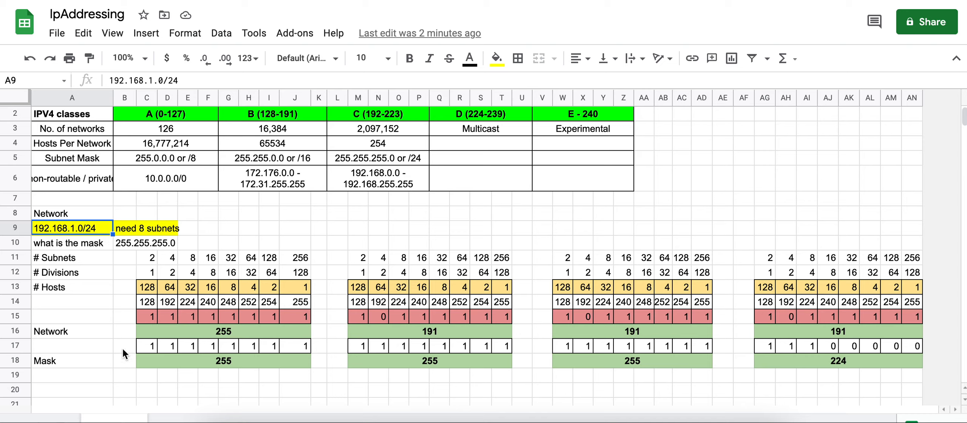
pyautogui.click(145, 348)
pyautogui.click(95, 234)
pyautogui.click(153, 344)
pyautogui.press('Right')
pyautogui.press('Right')
pyautogui.press('Right')
pyautogui.press('Right')
pyautogui.press('Right')
pyautogui.press('Right')
pyautogui.press('Right')
pyautogui.press('Right')
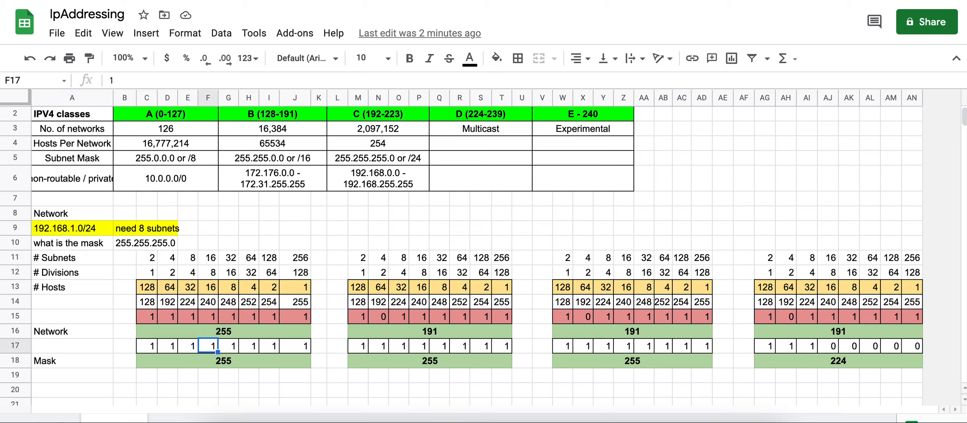
pyautogui.press('Right')
pyautogui.press('Right')
pyautogui.press('Right')
pyautogui.press('Right')
pyautogui.press('Right')
pyautogui.press('Right')
pyautogui.press('Right')
pyautogui.press('Right')
pyautogui.press('Right')
pyautogui.press('Right')
pyautogui.press('Right')
pyautogui.press('Right')
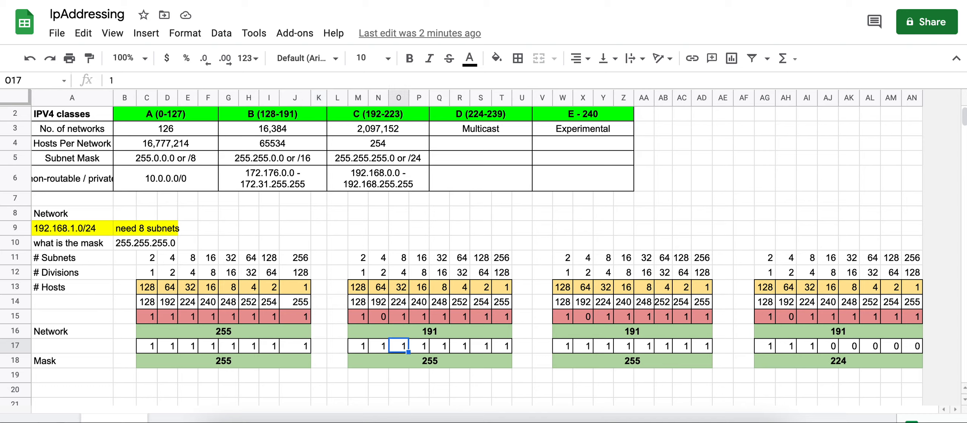
pyautogui.press('Right')
pyautogui.press('Right')
pyautogui.press('Right')
pyautogui.press('Right')
pyautogui.press('Right')
pyautogui.press('Right')
pyautogui.press('Right')
pyautogui.press('Right')
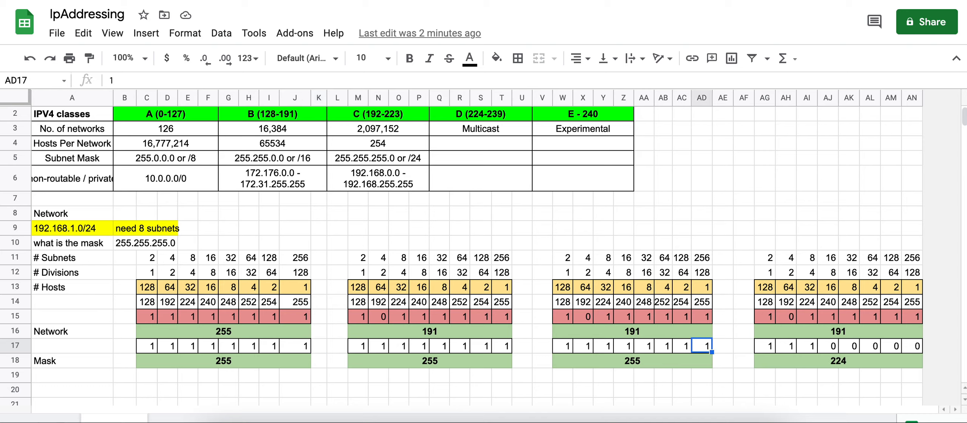
pyautogui.press('Left')
# Step: Set the first three mask bits of the fourth octet (AG17, AH17 and AI17) to 0
pyautogui.click(771, 346)
pyautogui.write('0')
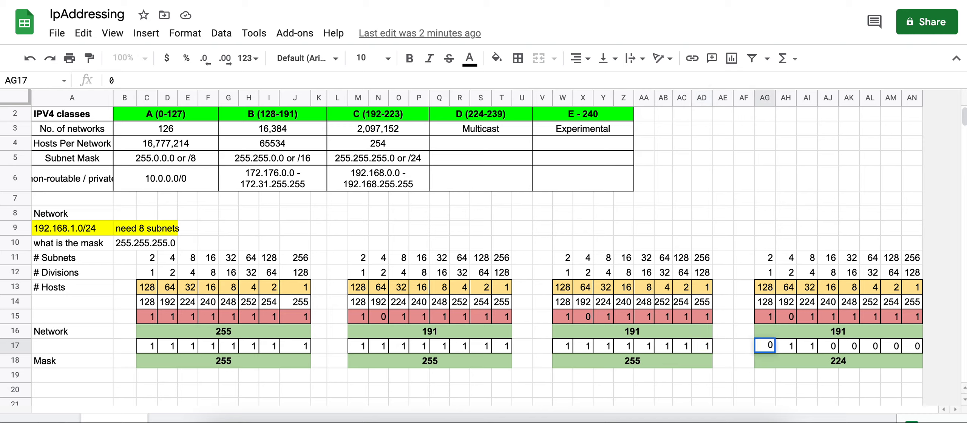
pyautogui.press('Tab')
pyautogui.write('0')
pyautogui.press('Tab')
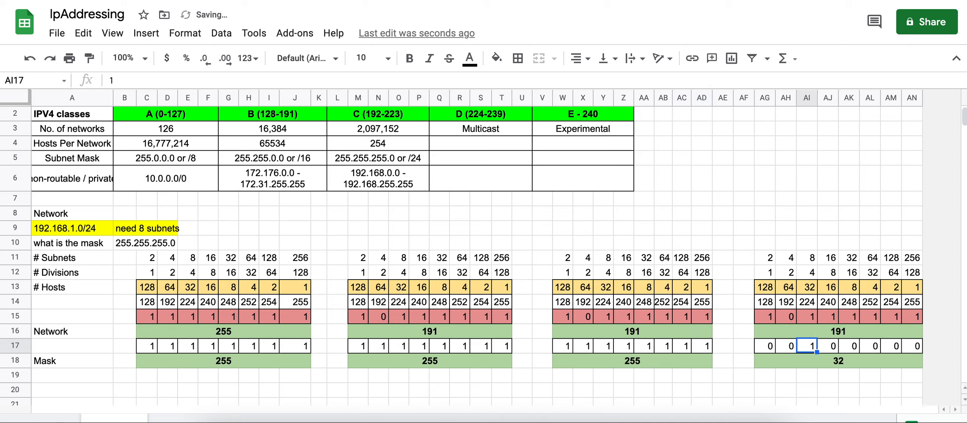
pyautogui.write('0')
pyautogui.press('Tab')
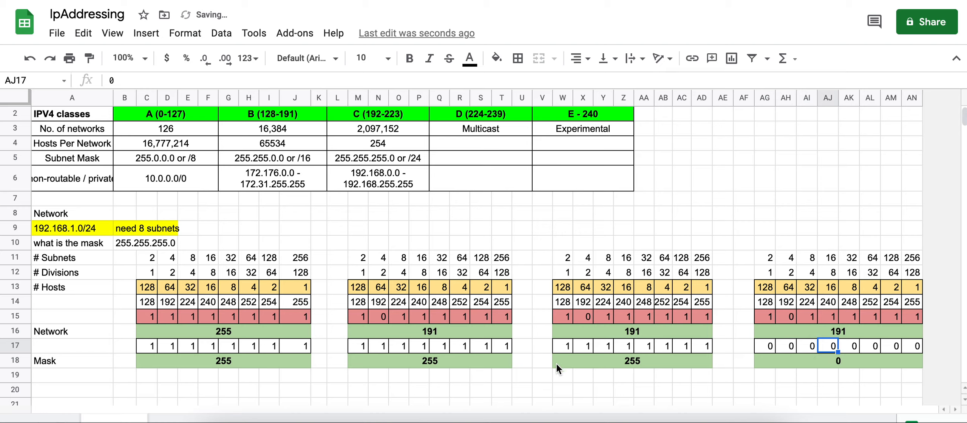
# Step: Review the mask formulas of all four octets in row 18 against the 192.168.1.0/24 network
pyautogui.click(78, 229)
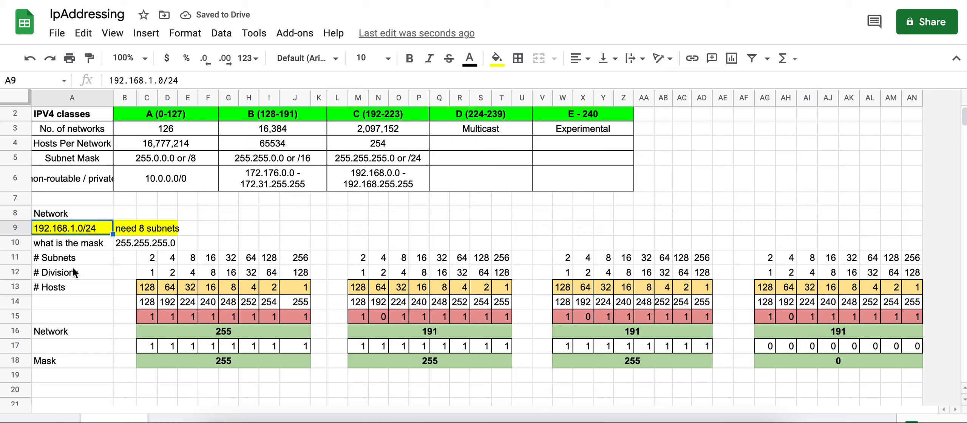
pyautogui.click(227, 361)
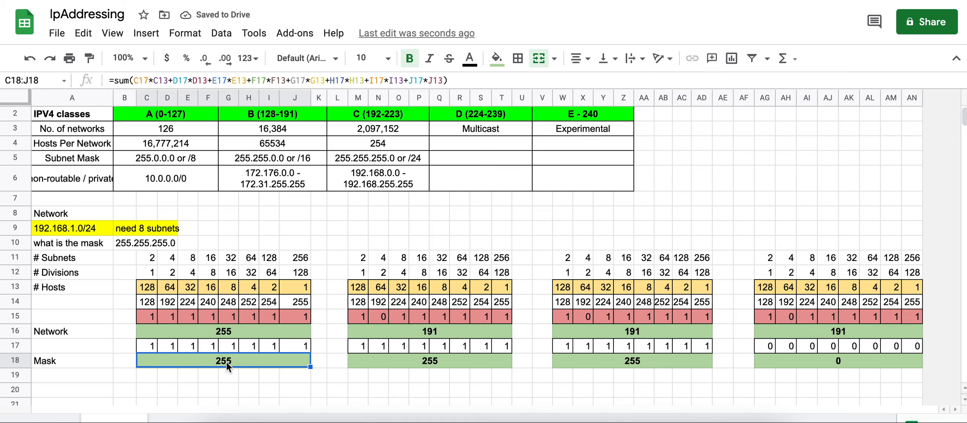
pyautogui.click(440, 361)
pyautogui.click(608, 363)
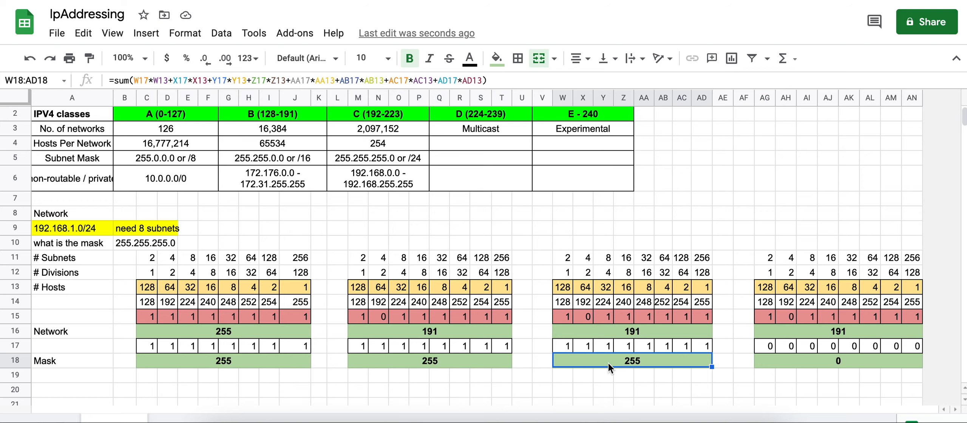
pyautogui.click(876, 364)
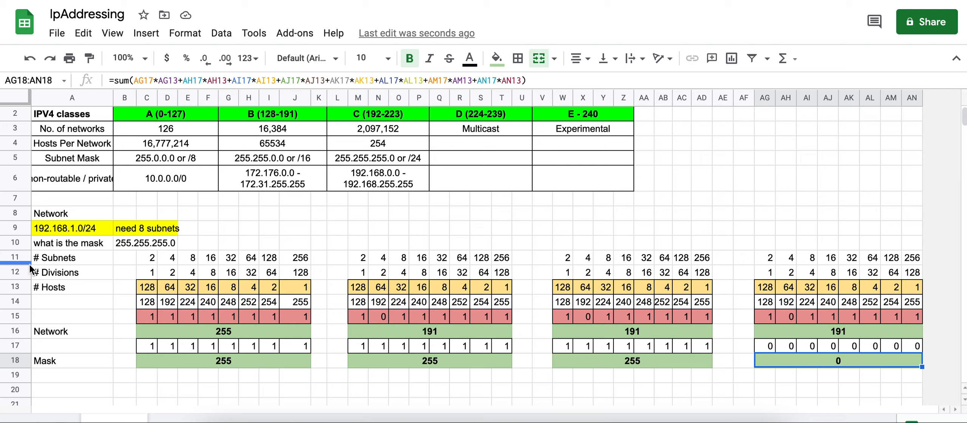
# Step: Compare the first octet's # Divisions and # Hosts rows (C12:J13), and switch to the Azure portal's Create virtual network page
pyautogui.click(89, 232)
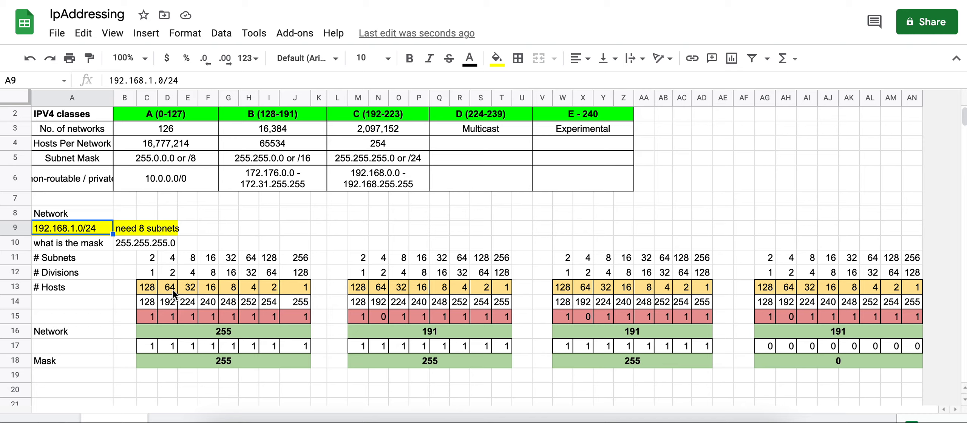
pyautogui.click(147, 291)
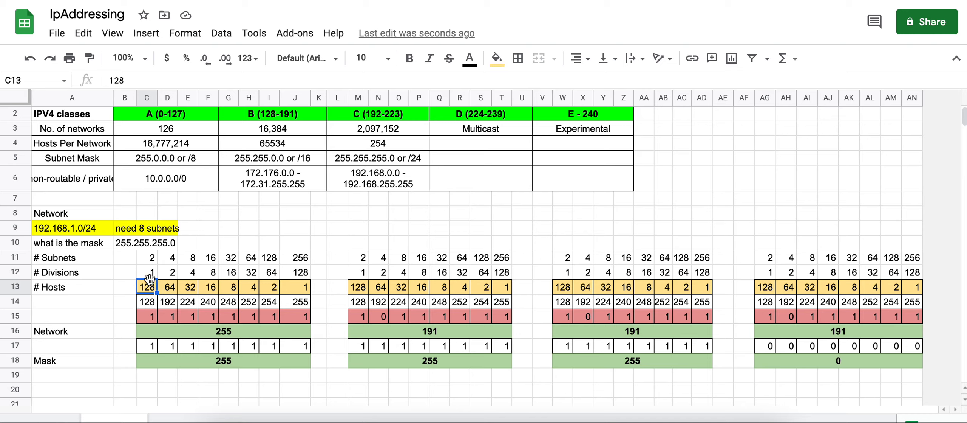
pyautogui.click(149, 276)
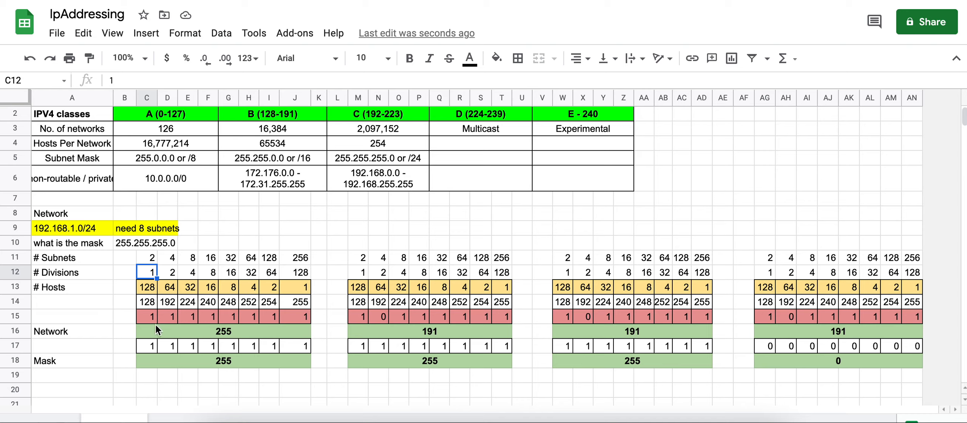
pyautogui.moveTo(141, 290); pyautogui.dragTo(306, 274)
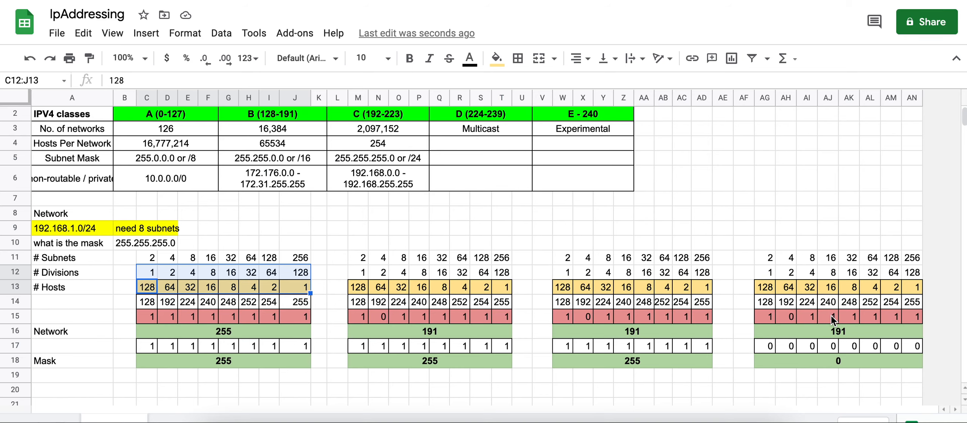
pyautogui.hotkey('ctrl', 'Tab')
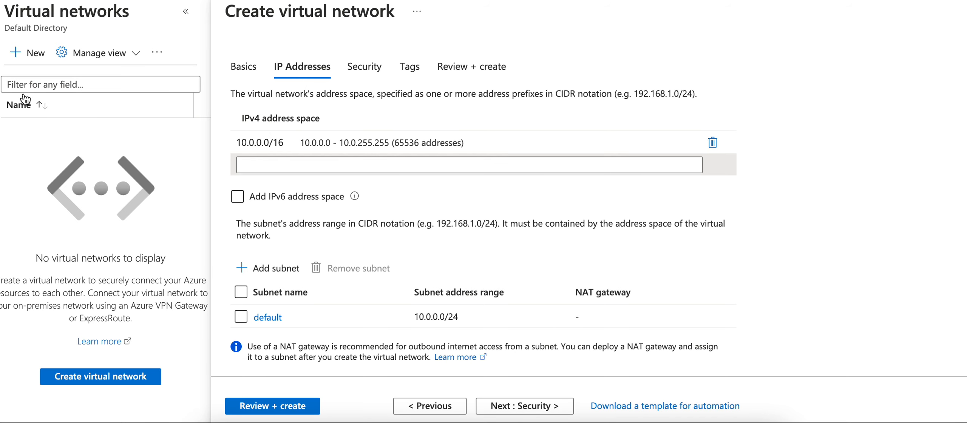
# Step: Review the Basics settings for subscription, resource group, name and region, and return to the IP address settings
pyautogui.click(243, 66)
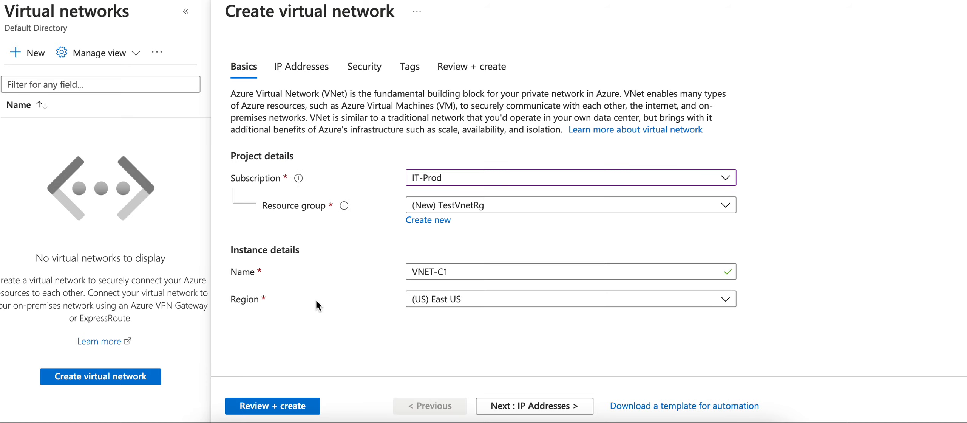
pyautogui.click(484, 179)
pyautogui.click(485, 178)
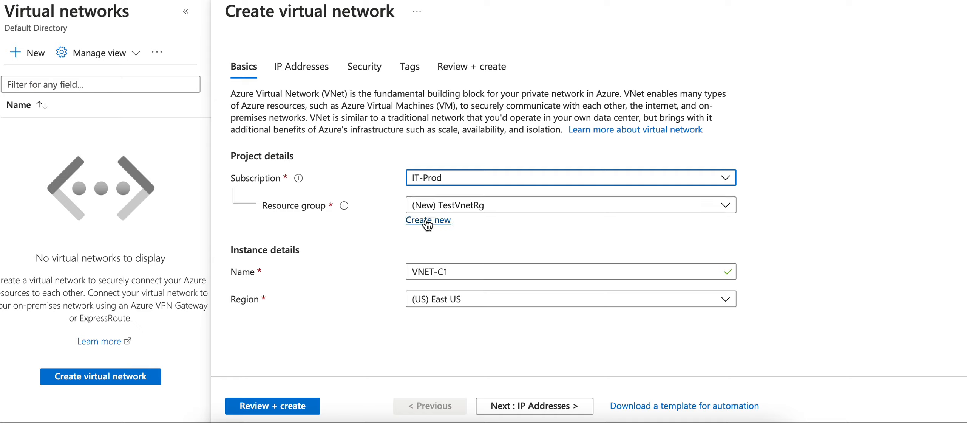
pyautogui.click(507, 209)
pyautogui.click(506, 208)
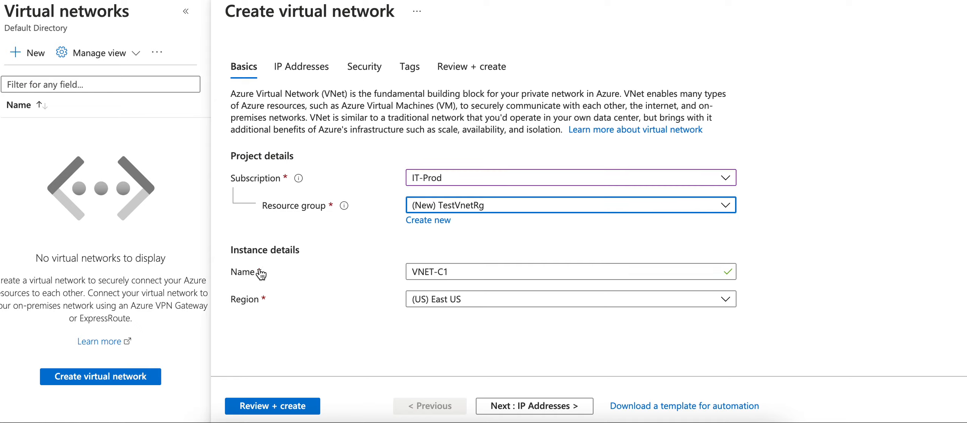
pyautogui.click(479, 272)
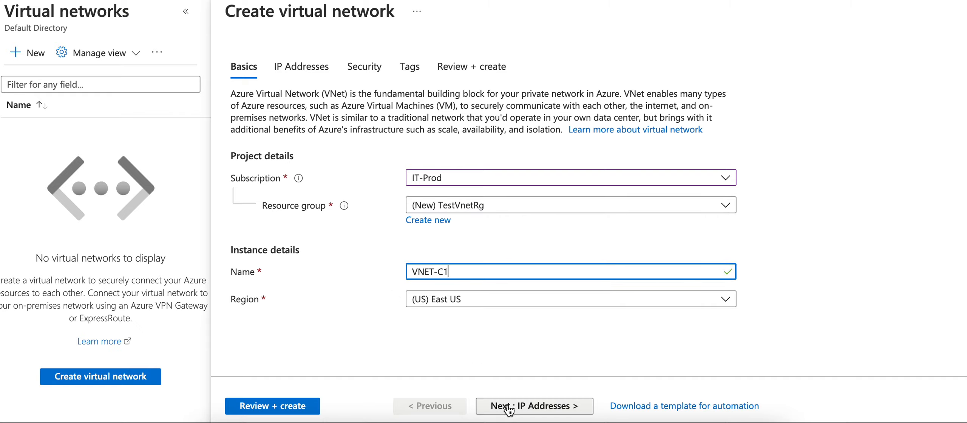
pyautogui.click(534, 411)
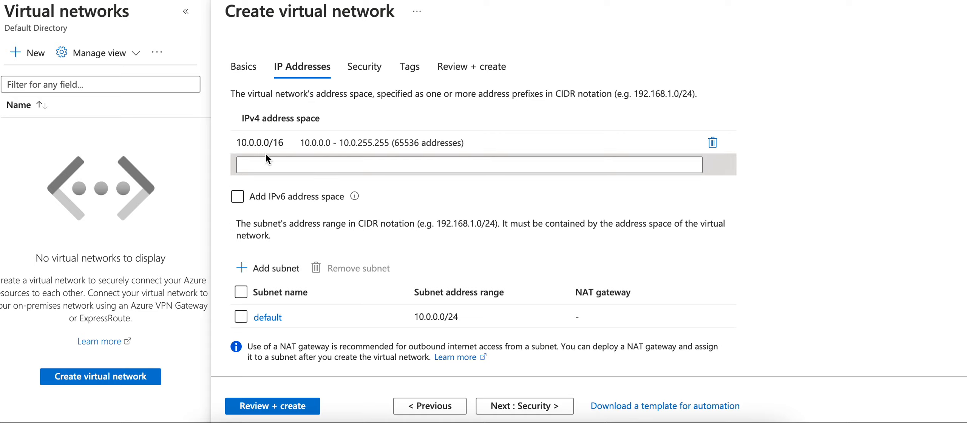
# Step: Remove the default 10.0.0.0/16 range from the IPv4 address space
pyautogui.moveTo(276, 142); pyautogui.dragTo(299, 144)
pyautogui.click(868, 155)
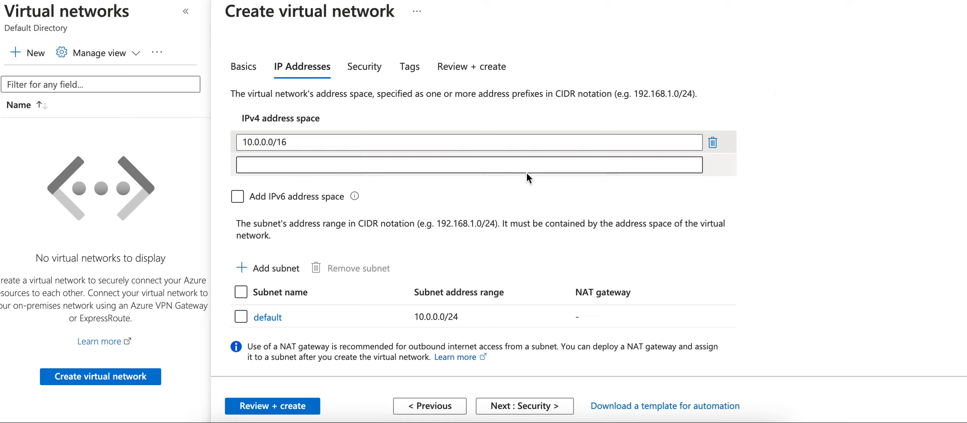
pyautogui.click(337, 166)
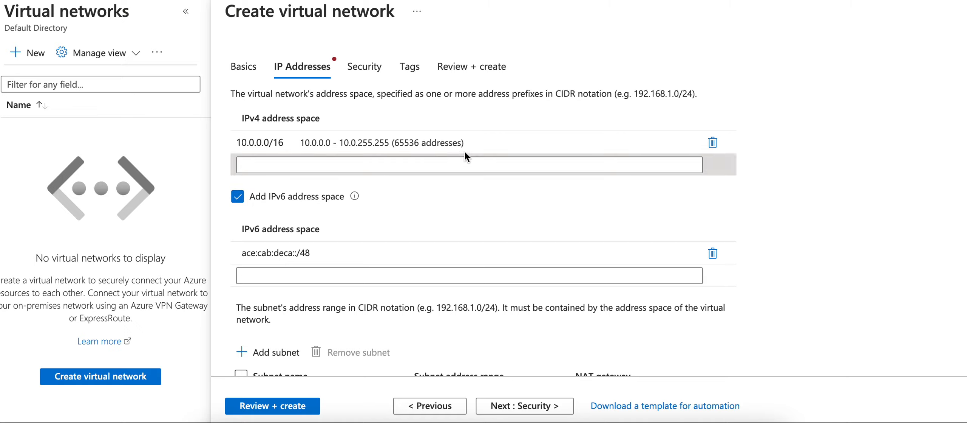
pyautogui.click(714, 142)
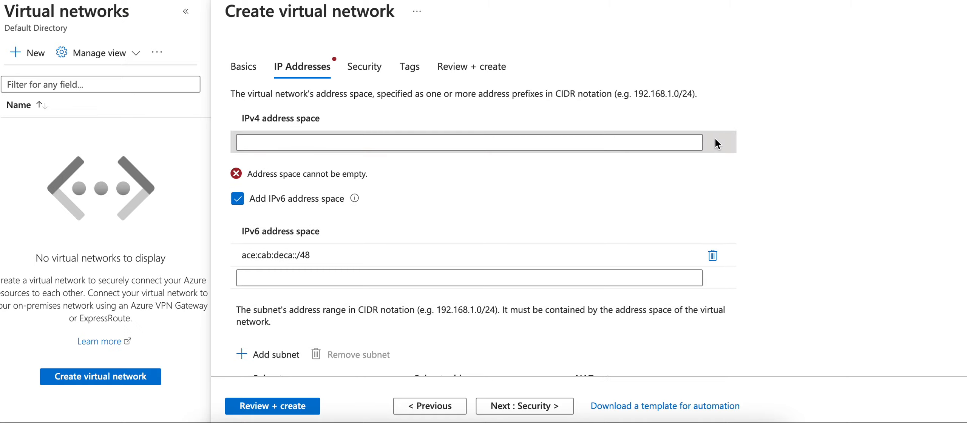
# Step: Copy the network 192.168.1.0/24 from cell A9 of the IpAddressing spreadsheet and enter it as the virtual network's IPv4 address space
pyautogui.click(424, 144)
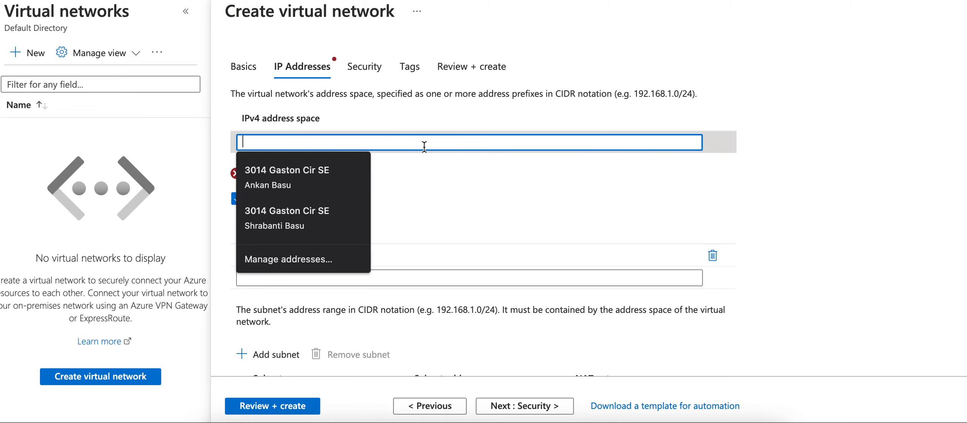
pyautogui.press('super+Tab')
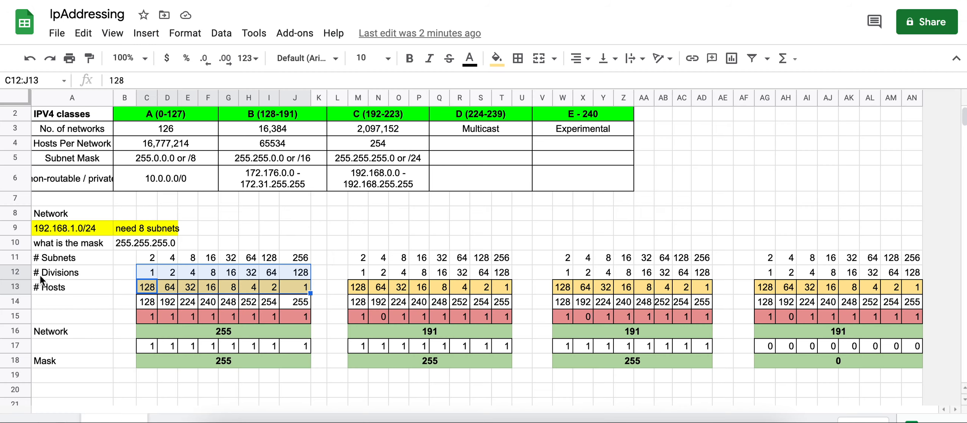
pyautogui.click(88, 232)
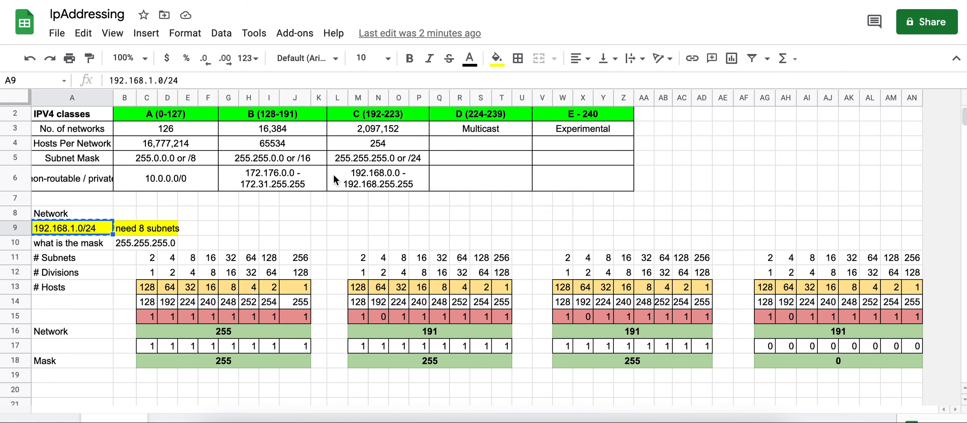
pyautogui.press('super+Tab')
pyautogui.click(292, 145)
pyautogui.click(297, 140)
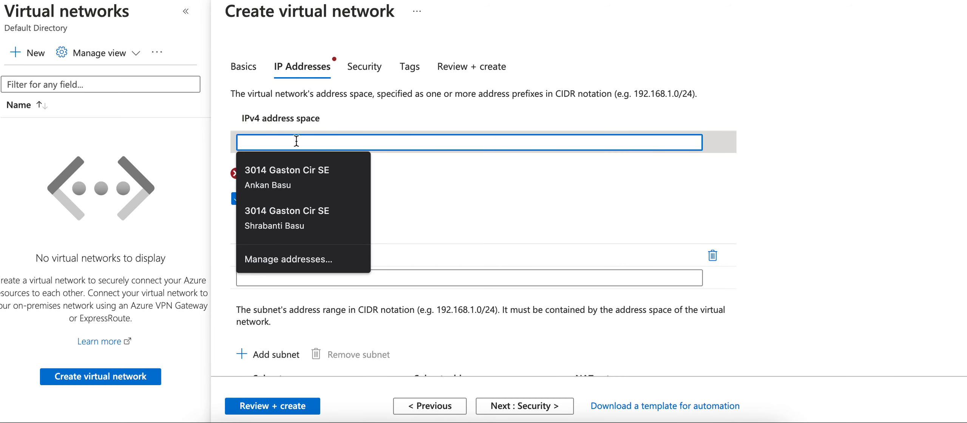
pyautogui.write('192.168.1.0/24')
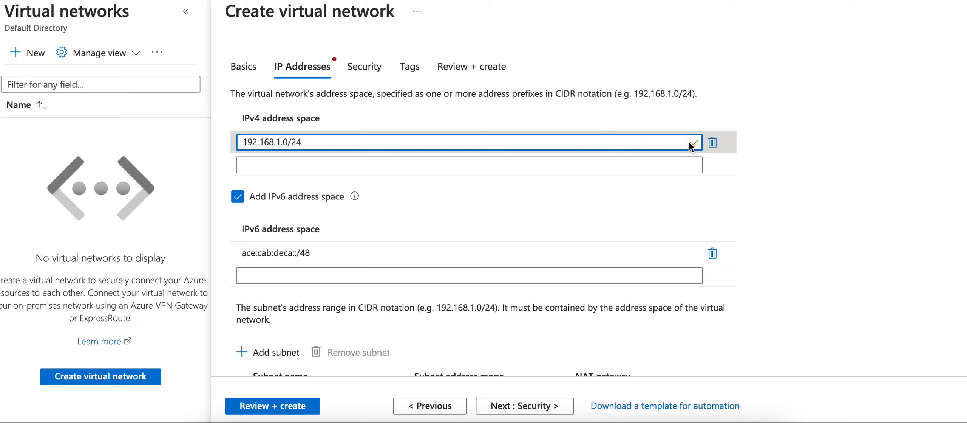
# Step: Turn off the IPv6 address space option and start adding a subnet to the 192.168.1.0/24 address space
pyautogui.click(335, 199)
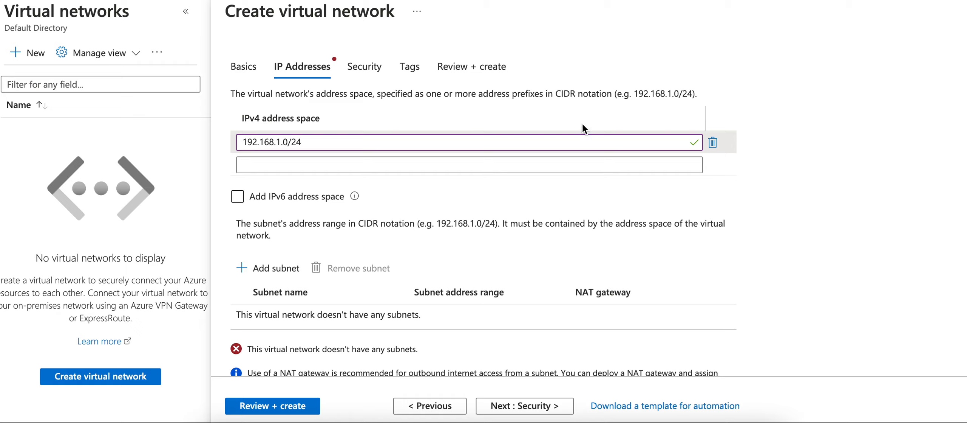
pyautogui.click(588, 165)
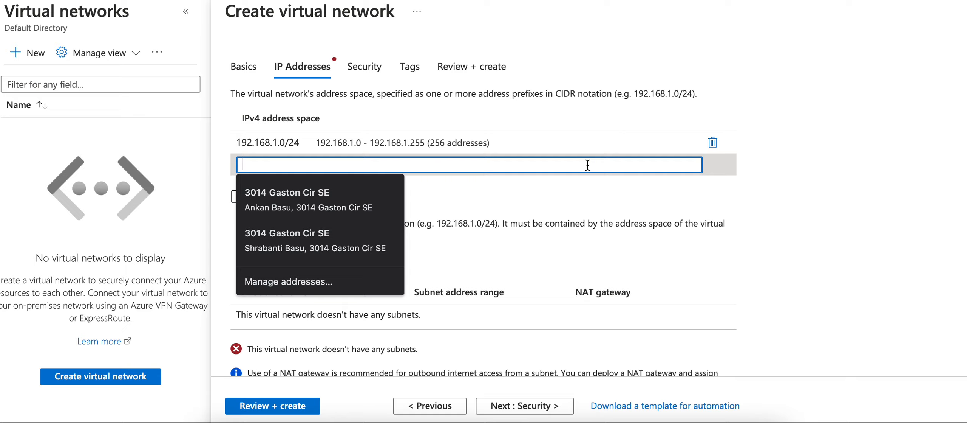
pyautogui.click(616, 213)
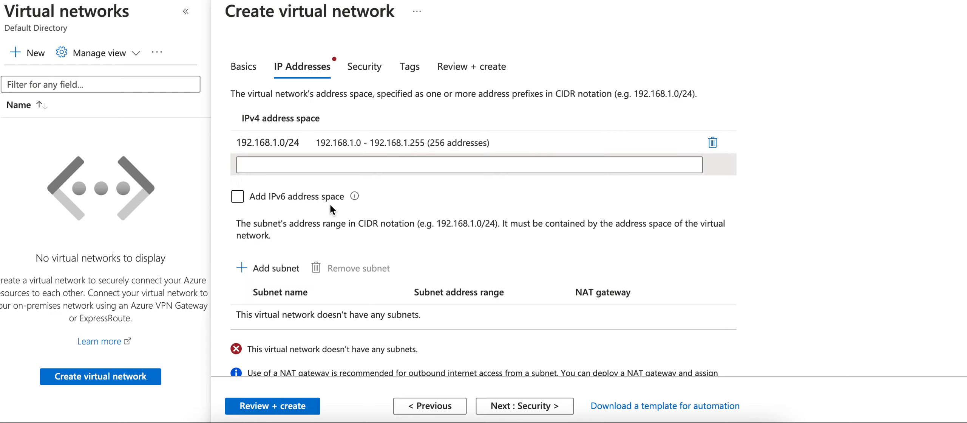
pyautogui.scroll(-2, 329, 204)
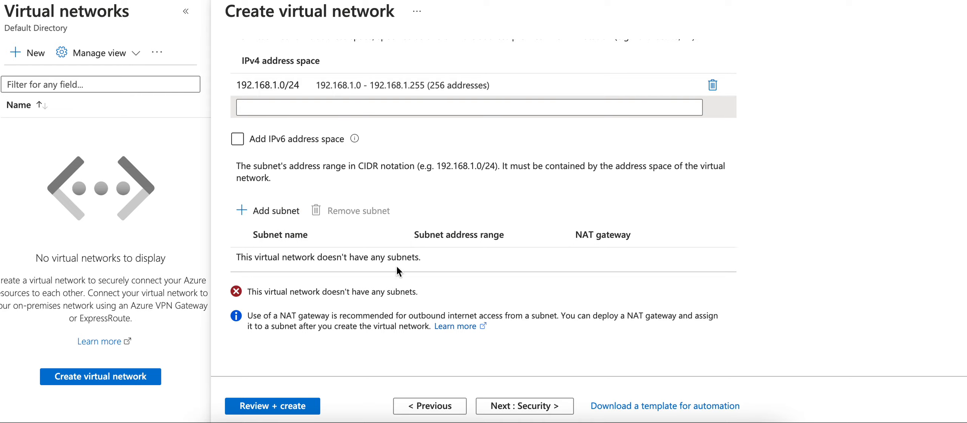
pyautogui.scroll(2, 446, 270)
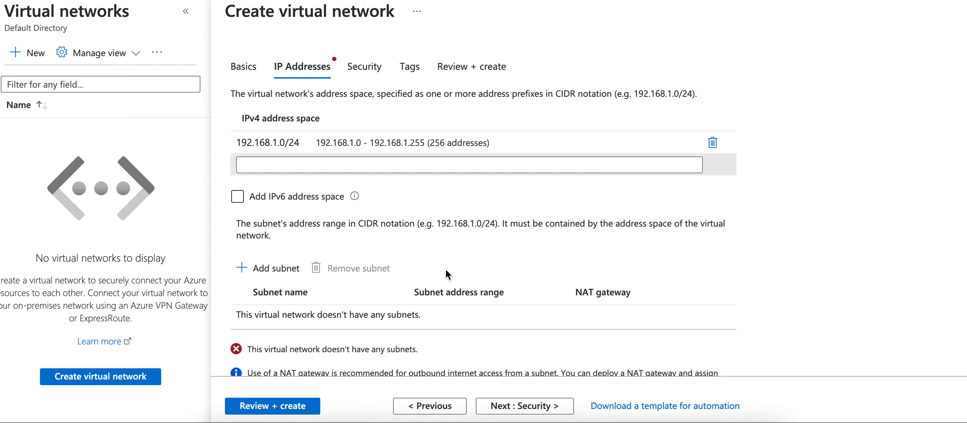
pyautogui.click(276, 268)
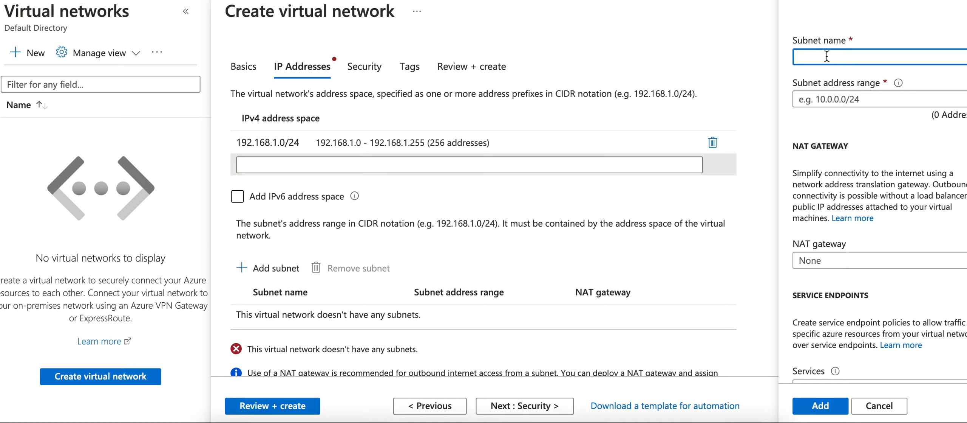
pyautogui.write('192.168.')
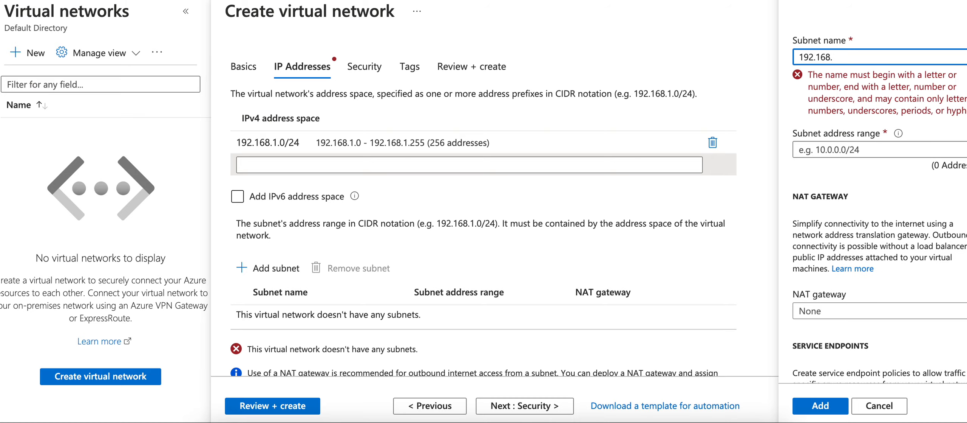
pyautogui.write('1')
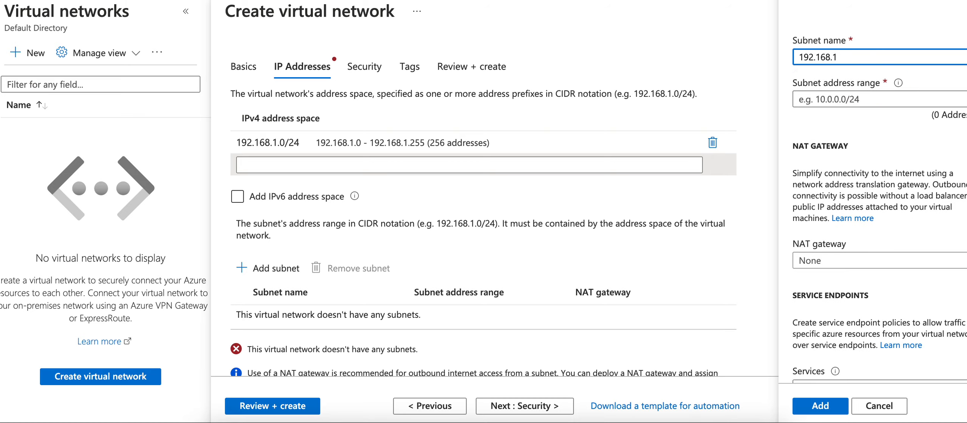
pyautogui.write('.0/24')
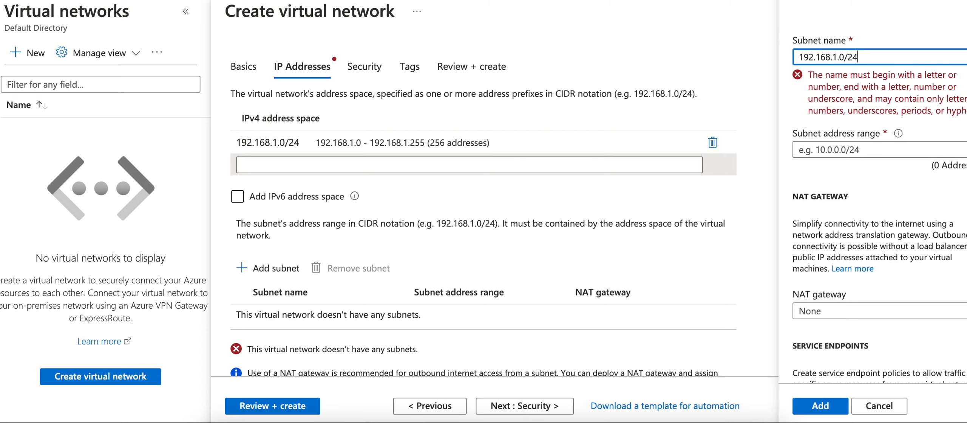
pyautogui.click(869, 61)
pyautogui.press('BackSpace')
pyautogui.press('BackSpace')
pyautogui.press('BackSpace')
pyautogui.press('BackSpace')
pyautogui.press('BackSpace')
pyautogui.press('BackSpace')
pyautogui.press('BackSpace')
pyautogui.press('BackSpace')
pyautogui.press('BackSpace')
pyautogui.press('BackSpace')
pyautogui.press('BackSpace')
pyautogui.press('BackSpace')
pyautogui.press('BackSpace')
pyautogui.press('BackSpace')
# Step: Name the new subnet bigsubnet and set its address range to 192.168.1.0/24
pyautogui.write('bigsubnet')
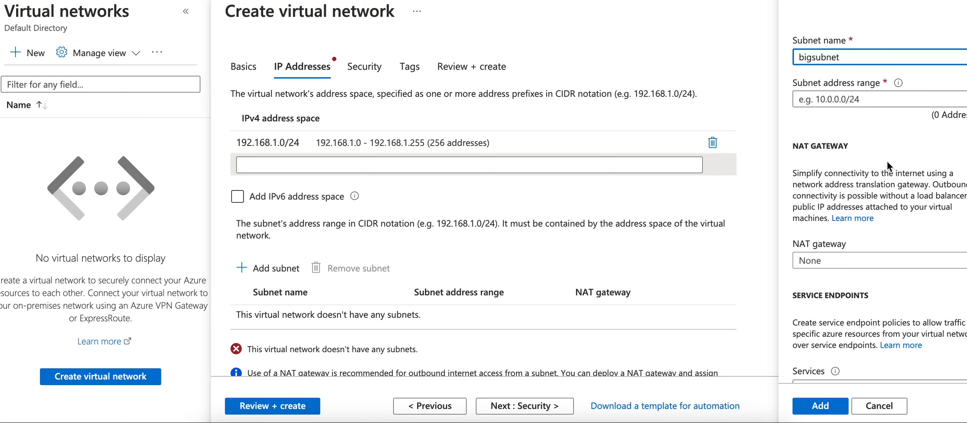
pyautogui.click(850, 89)
pyautogui.click(850, 97)
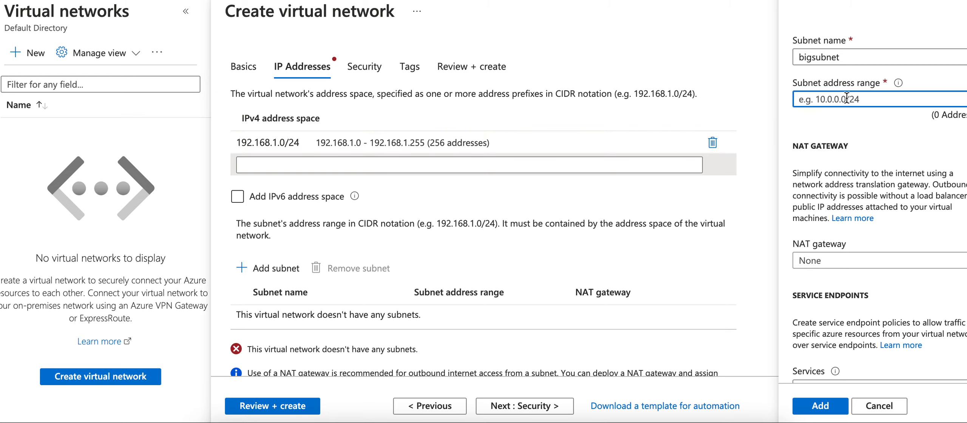
pyautogui.write('192')
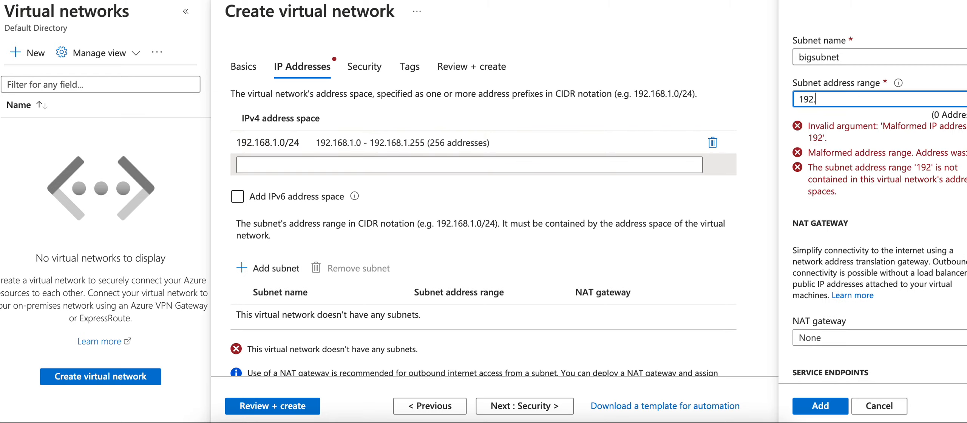
pyautogui.write('.168')
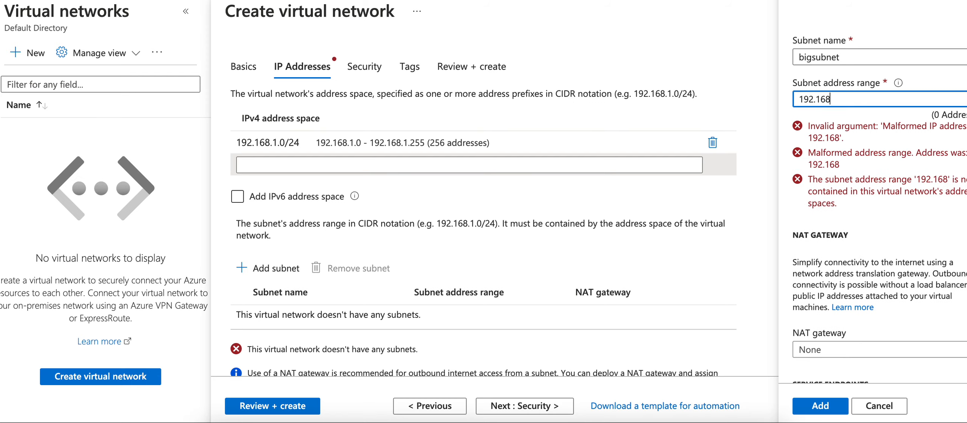
pyautogui.write('.1.0/')
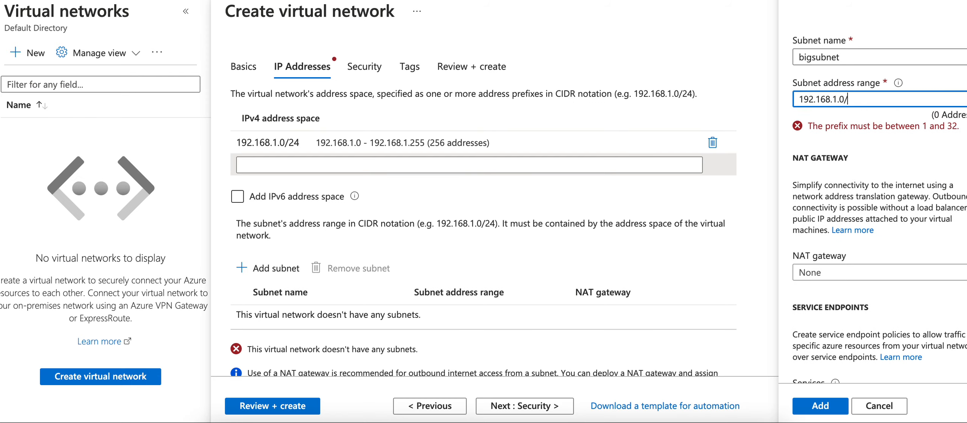
pyautogui.write('24')
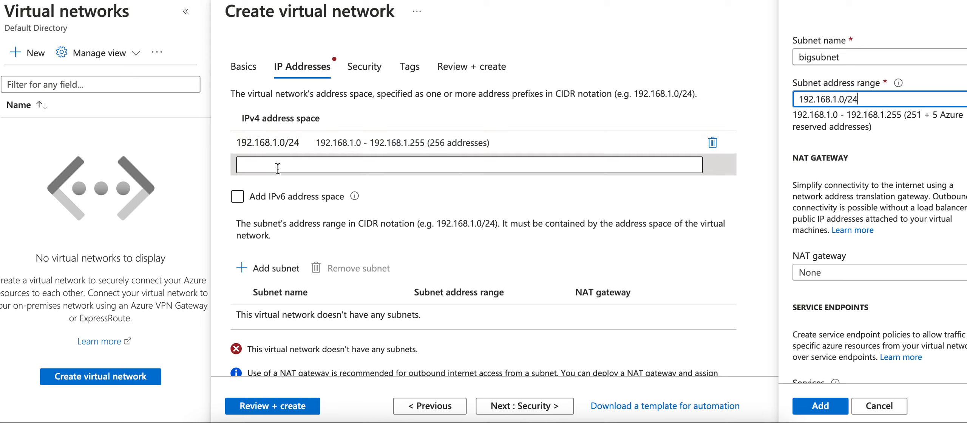
# Step: Switch to the IpAddressing spreadsheet and compare the eight-subnet requirement in B9 with the # Subnets, # Divisions and # Hosts rows of the first octet
pyautogui.click(430, 201)
pyautogui.hotkey('ctrl', 'Tab')
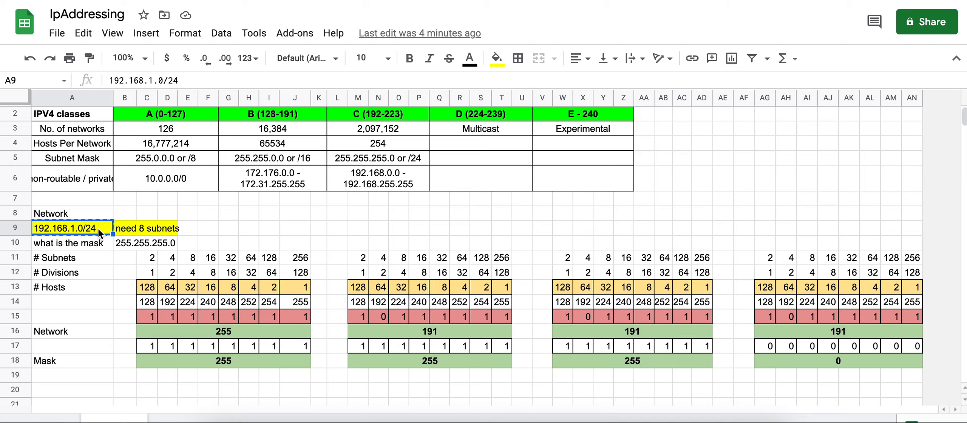
pyautogui.click(136, 228)
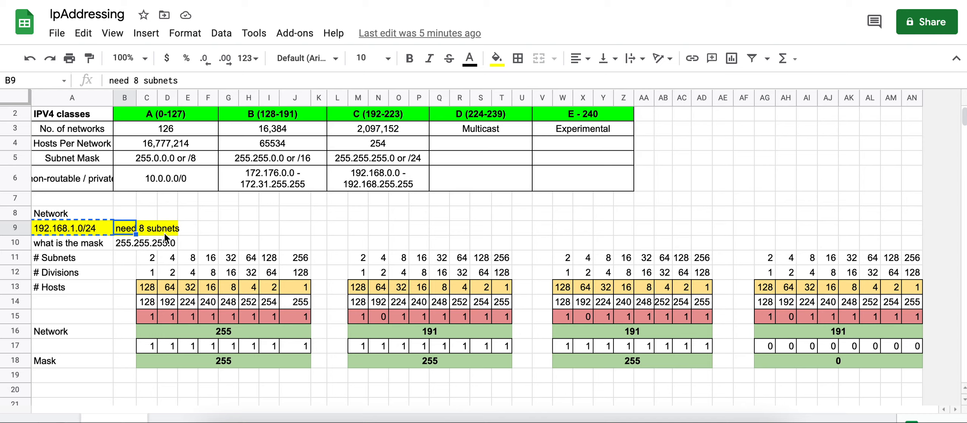
pyautogui.click(15, 257)
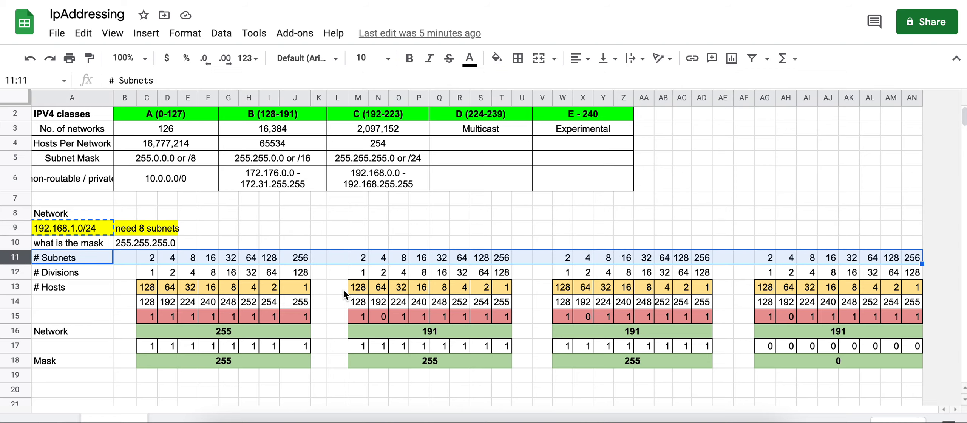
pyautogui.click(148, 287)
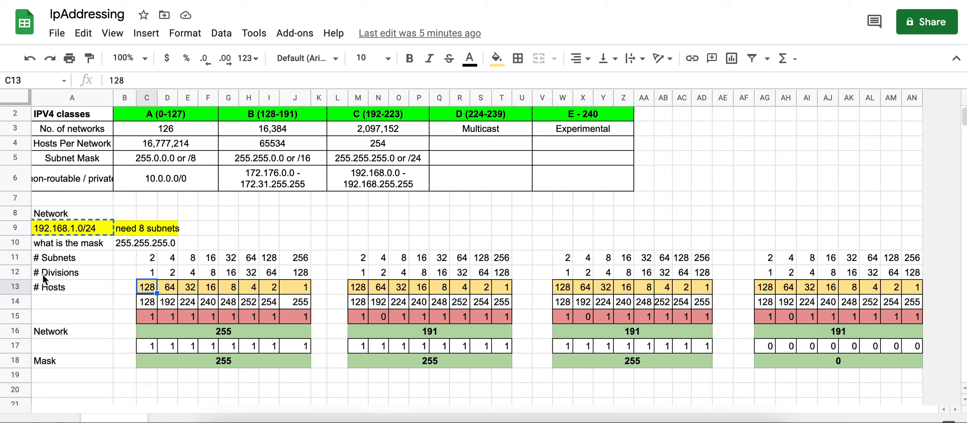
pyautogui.click(57, 275)
pyautogui.click(154, 271)
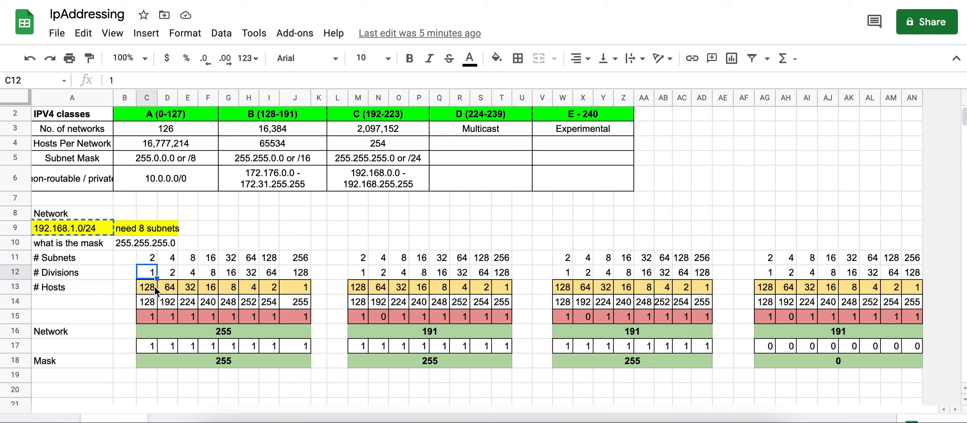
pyautogui.click(151, 261)
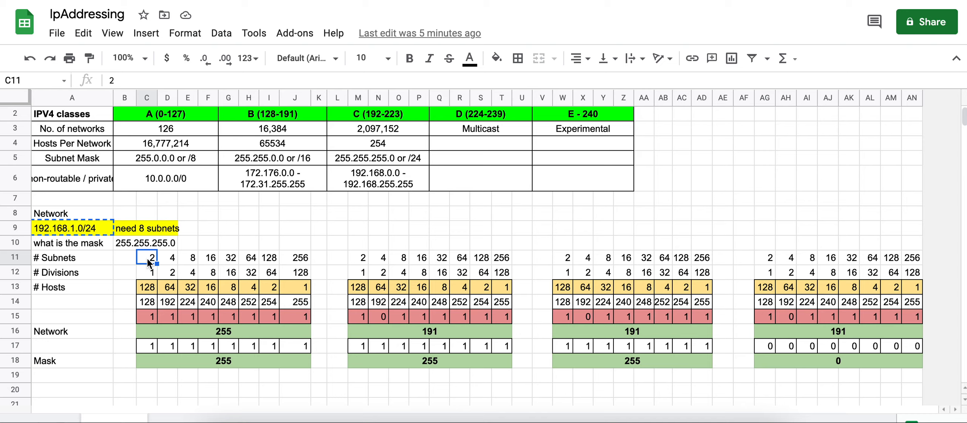
pyautogui.click(148, 290)
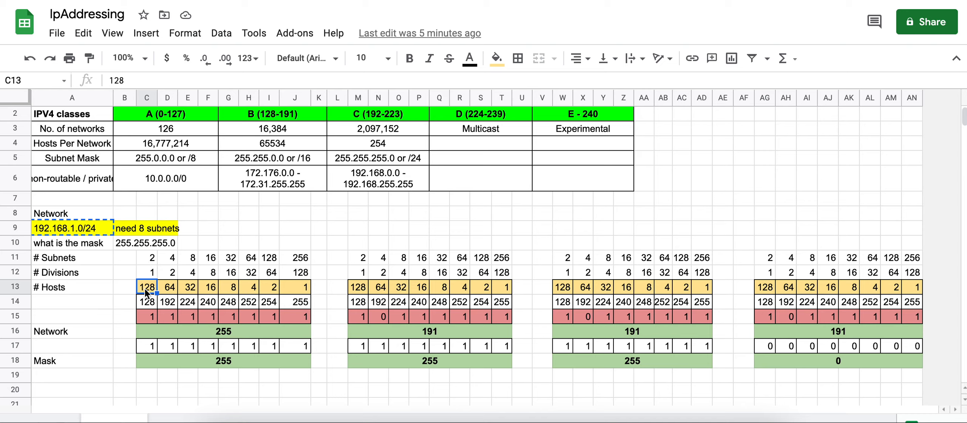
# Step: Compare the # Subnets, # Divisions and # Hosts values for 4, 8 and 16 subnets, and review the network and mask bits across the octets
pyautogui.click(173, 257)
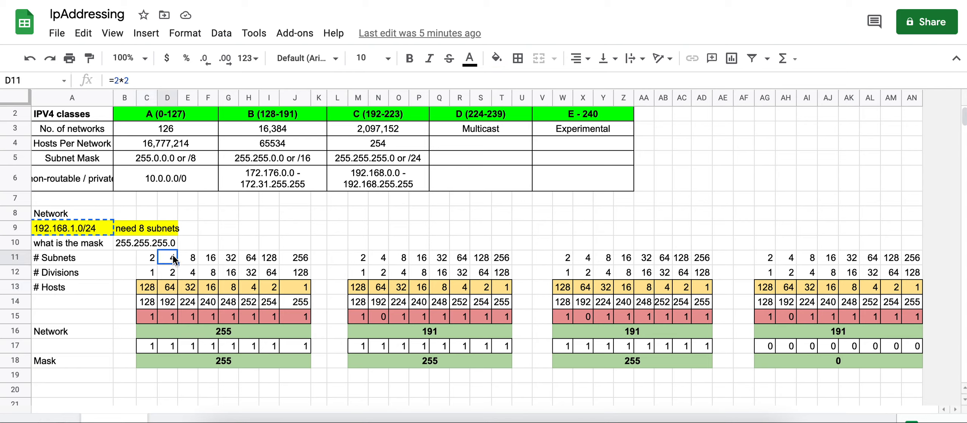
pyautogui.click(173, 289)
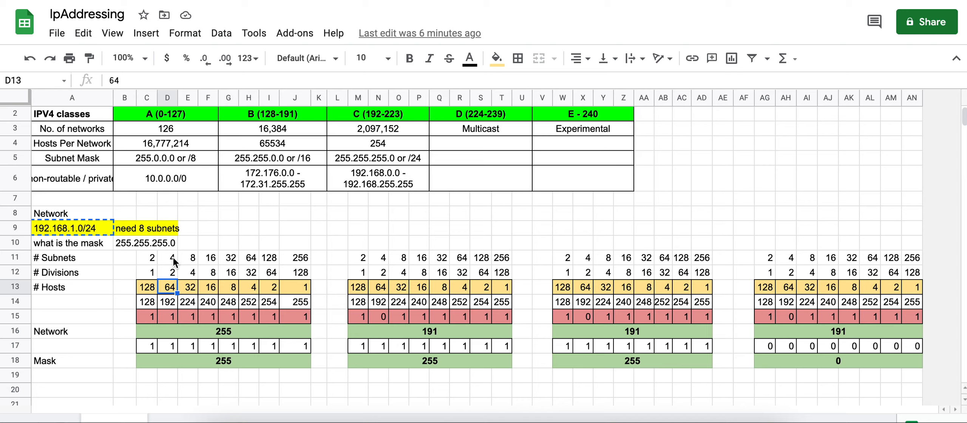
pyautogui.click(193, 259)
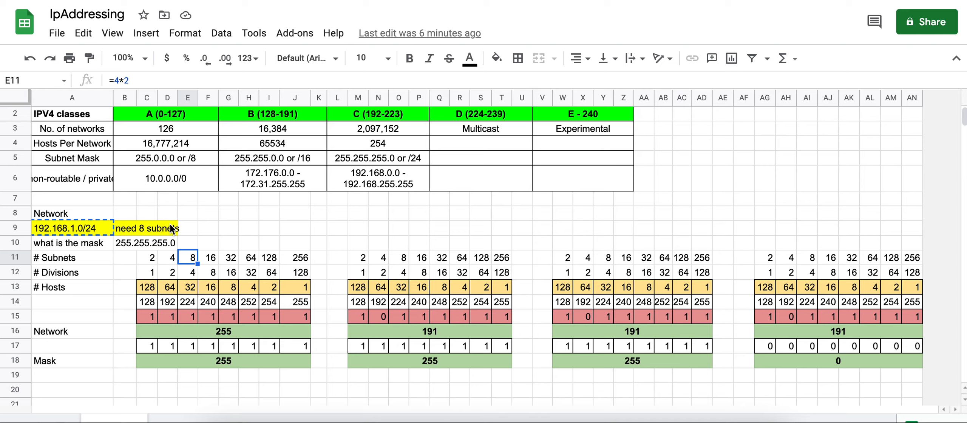
pyautogui.click(214, 261)
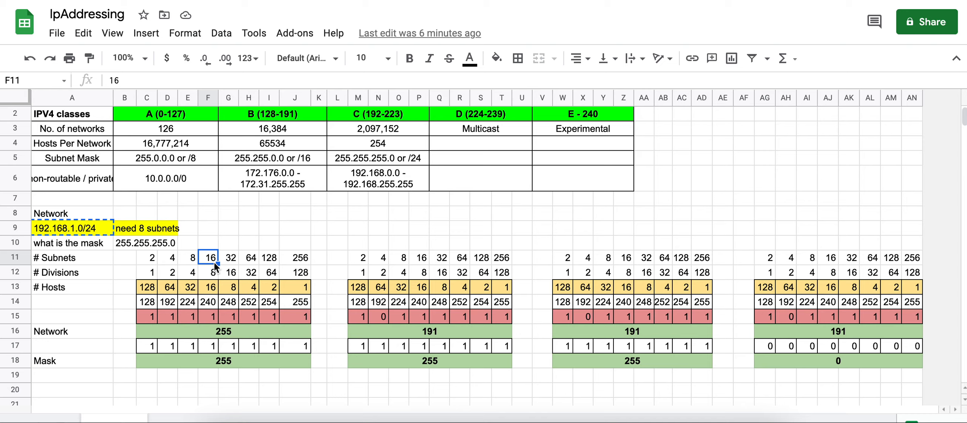
pyautogui.click(191, 272)
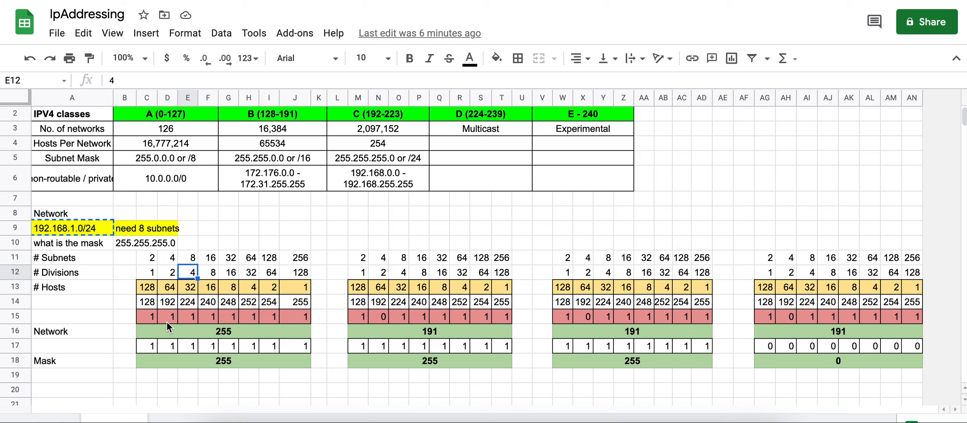
pyautogui.click(150, 317)
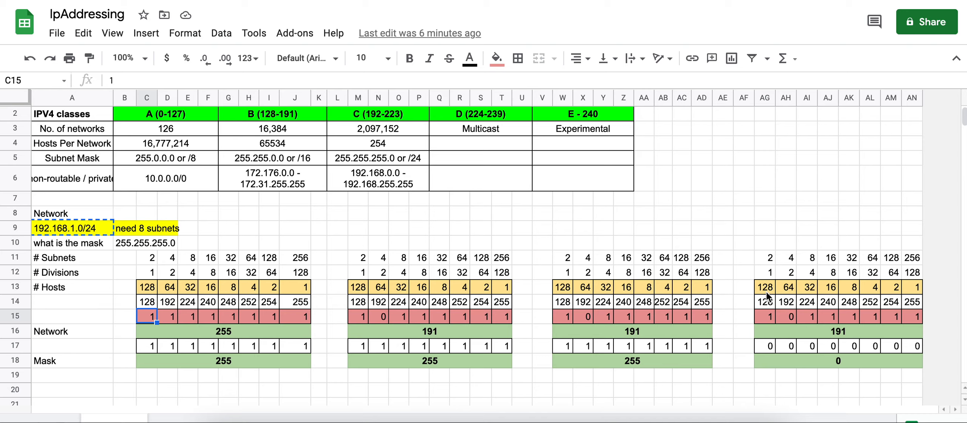
pyautogui.click(770, 317)
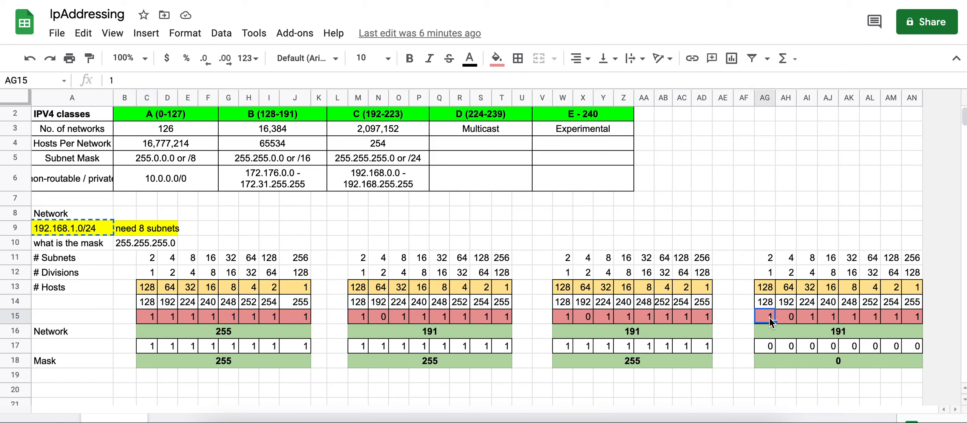
pyautogui.click(696, 359)
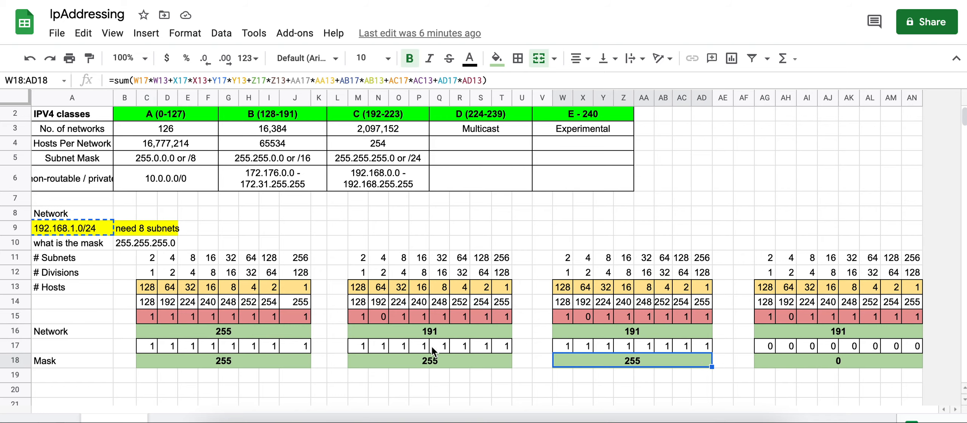
pyautogui.click(699, 376)
pyautogui.click(768, 378)
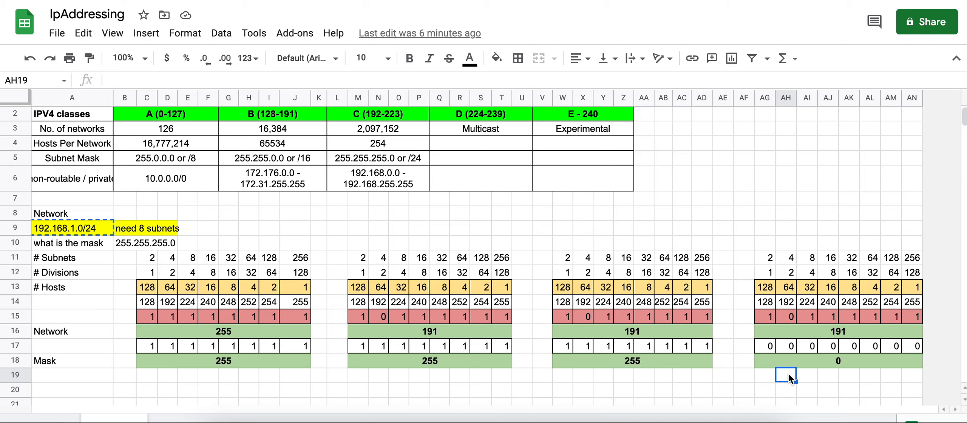
# Step: Set the first three mask bits of the last octet, cells AG17 to AI17, to 1 and check them against the # Subnets row and mask total
pyautogui.click(771, 346)
pyautogui.write('1')
pyautogui.press('Tab')
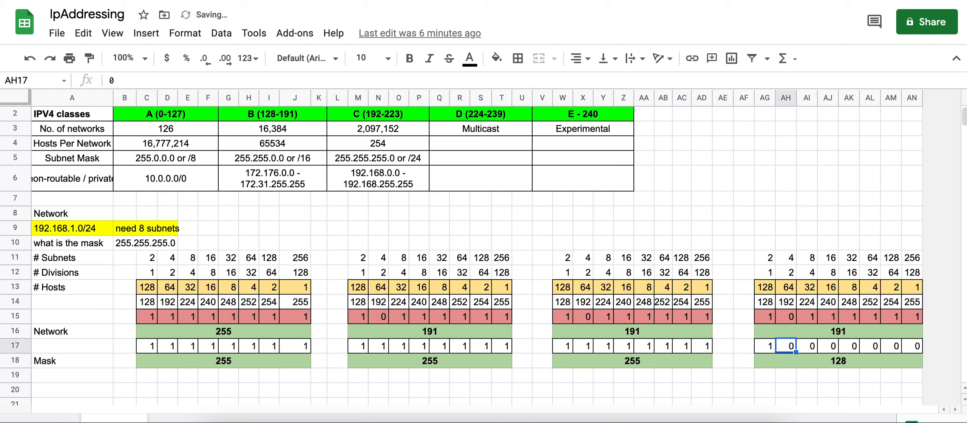
pyautogui.write('1')
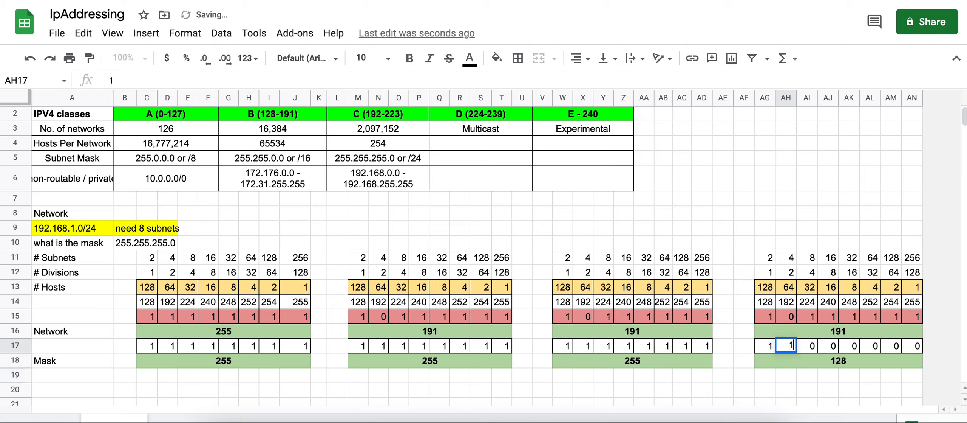
pyautogui.press('Tab')
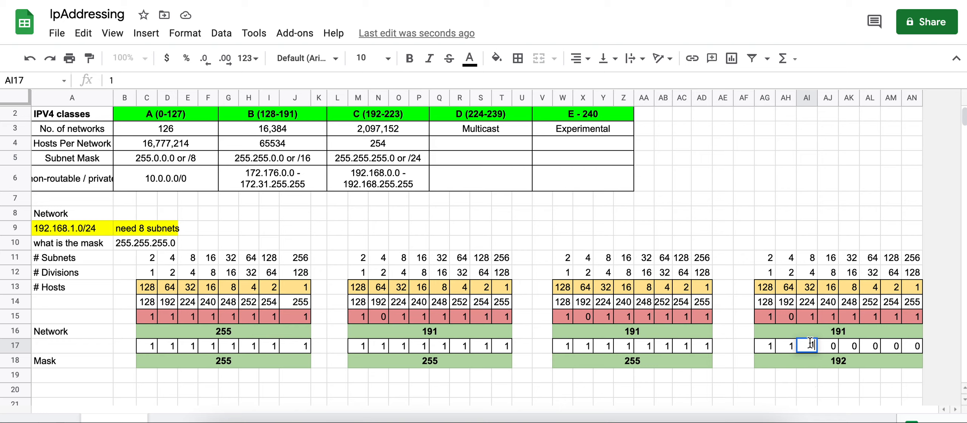
pyautogui.write('1')
pyautogui.press('Return')
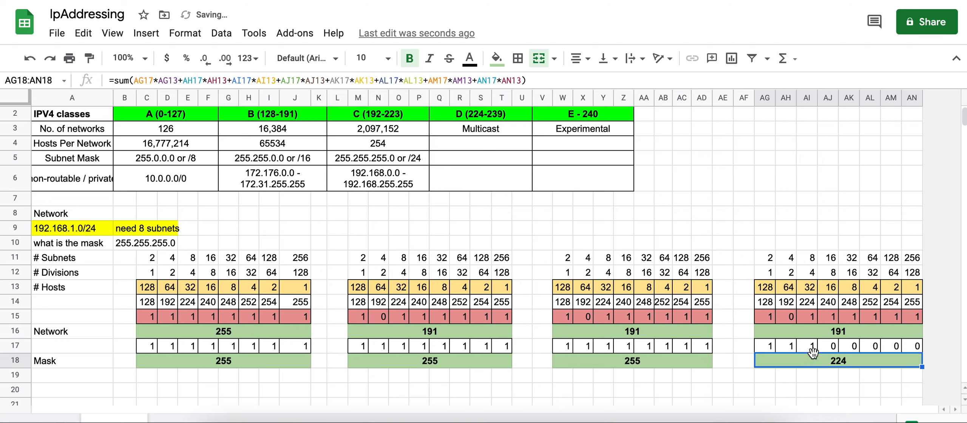
pyautogui.click(812, 257)
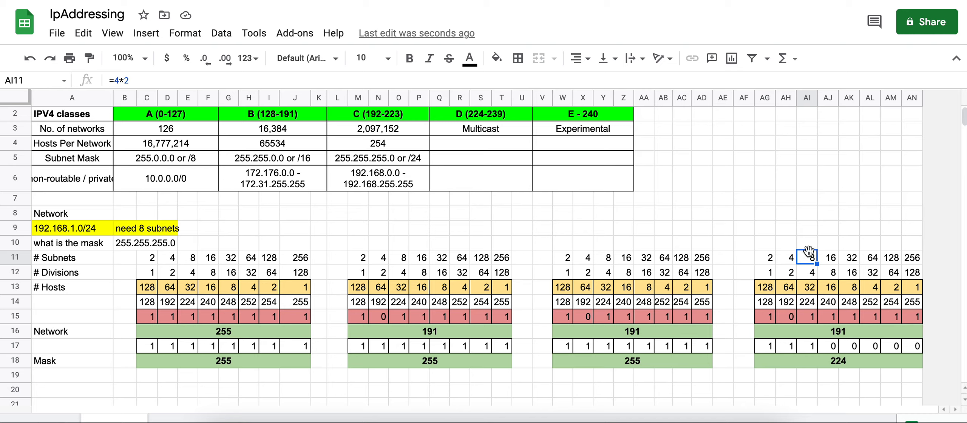
pyautogui.click(832, 365)
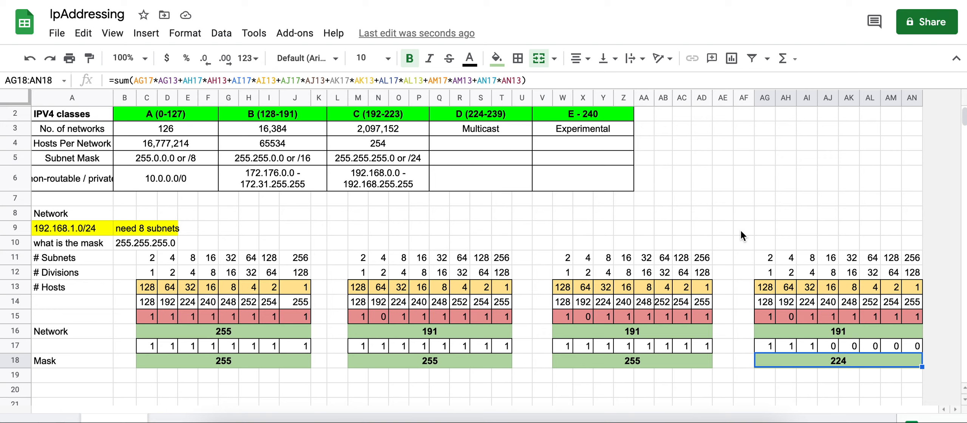
# Step: Switch to the Azure virtual network form and set the new subnet's address range to 192.168.1.0/27, keeping the IPv6 address space option off
pyautogui.press('super+Tab')
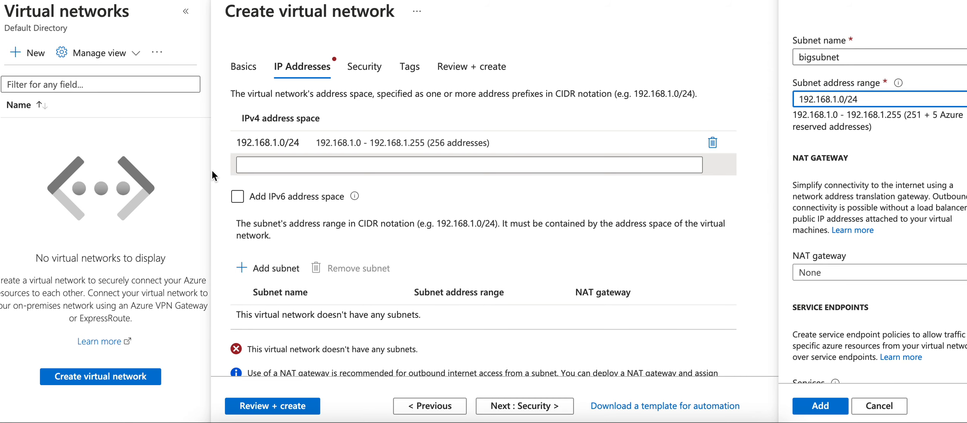
pyautogui.click(428, 143)
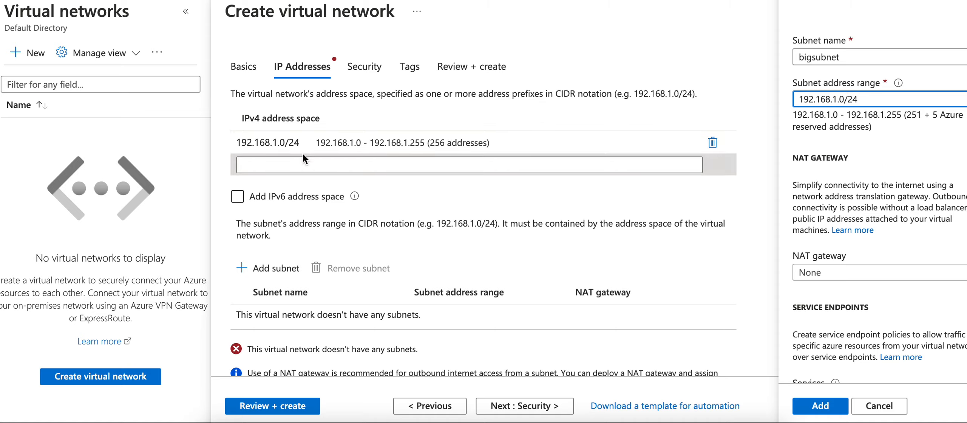
pyautogui.click(431, 207)
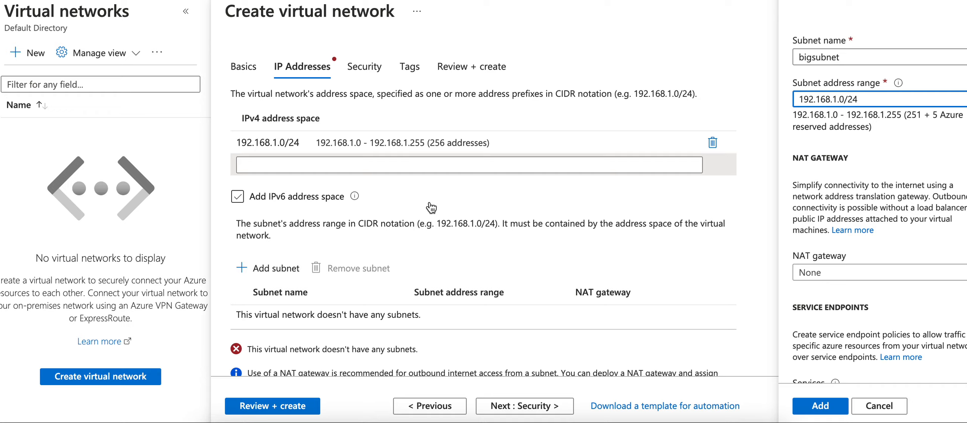
pyautogui.click(430, 208)
pyautogui.click(868, 101)
pyautogui.press('BackSpace')
pyautogui.press('BackSpace')
pyautogui.write('27')
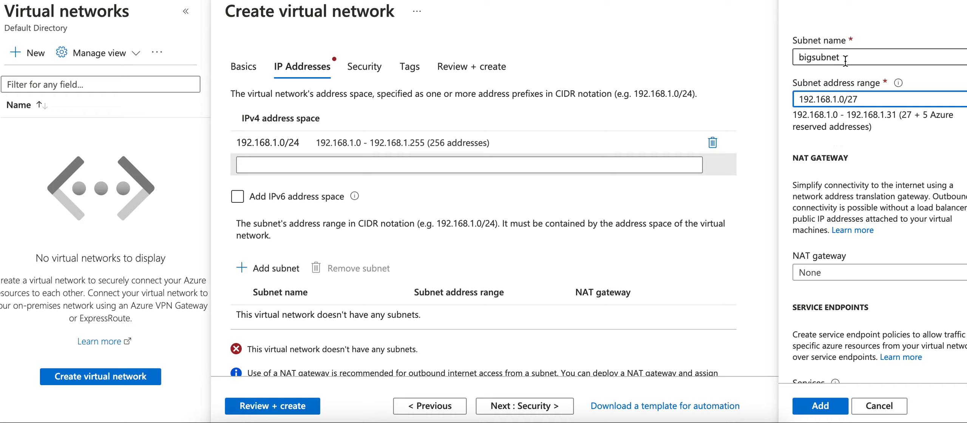
# Step: Rename the subnet sub1 and add it to the virtual network
pyautogui.moveTo(841, 57); pyautogui.dragTo(769, 62)
pyautogui.write('sub1')
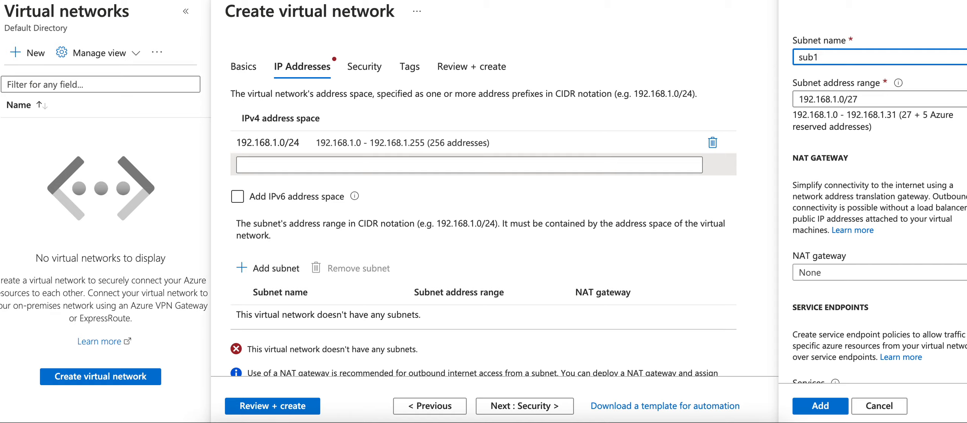
pyautogui.click(901, 178)
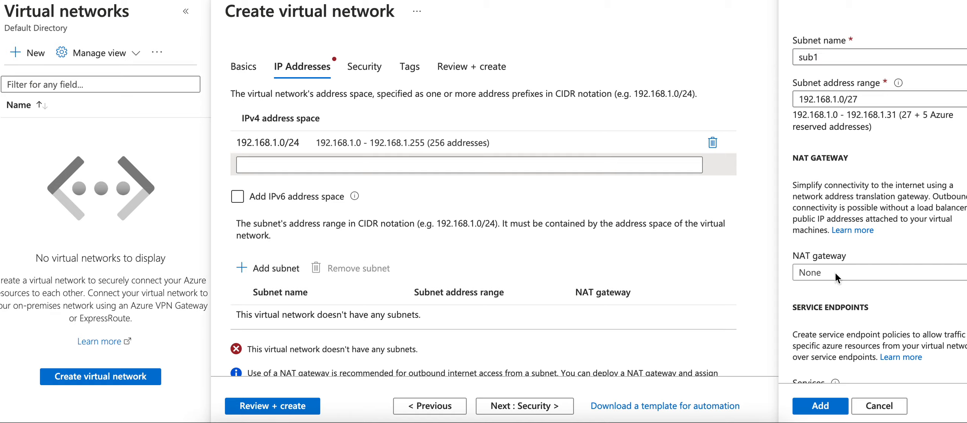
pyautogui.click(821, 406)
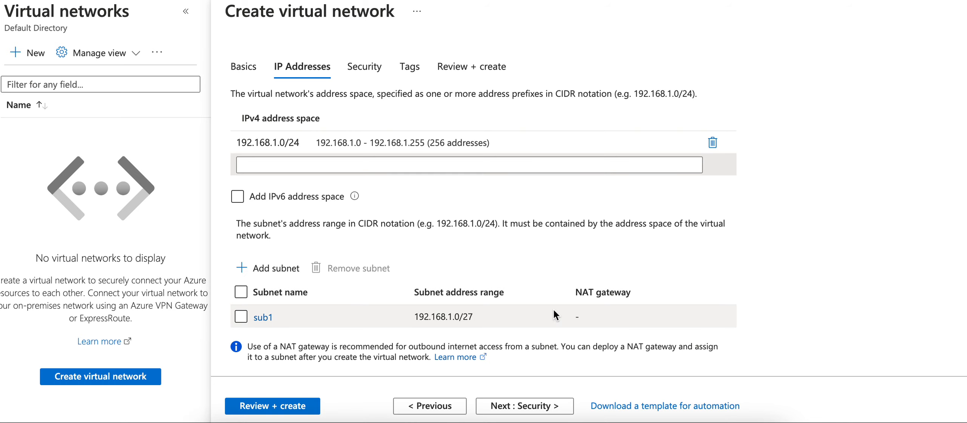
# Step: Switch to the IpAddressing spreadsheet and examine the # Subnets and # Hosts values in the last octet's eight-subnet column
pyautogui.click(446, 0)
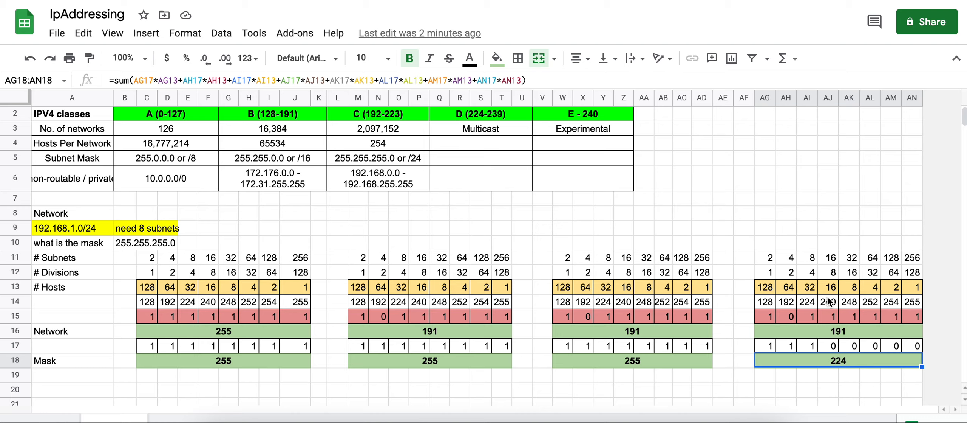
pyautogui.click(813, 260)
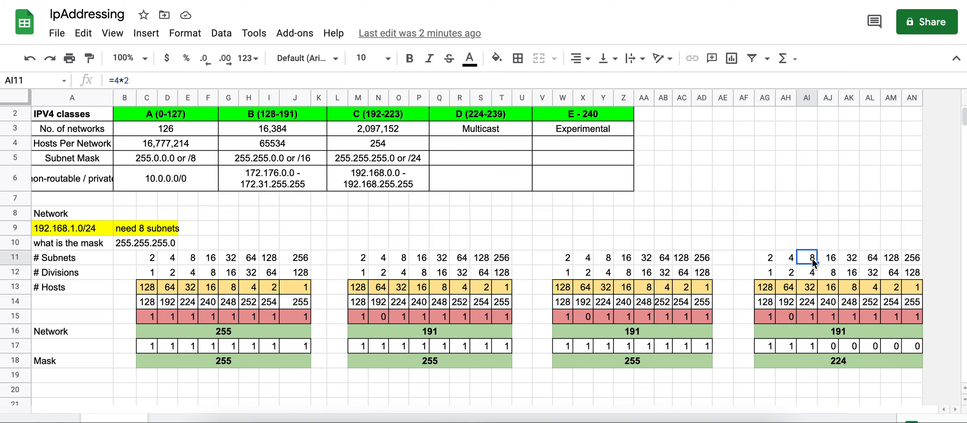
pyautogui.click(52, 261)
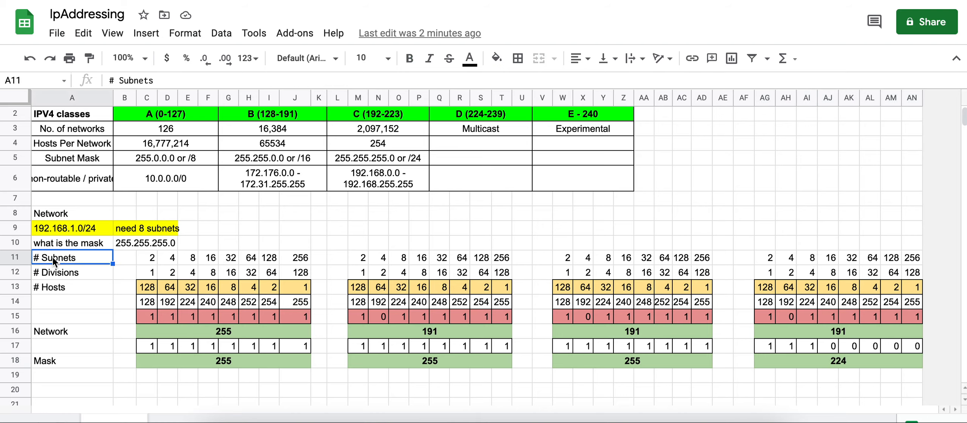
pyautogui.click(812, 264)
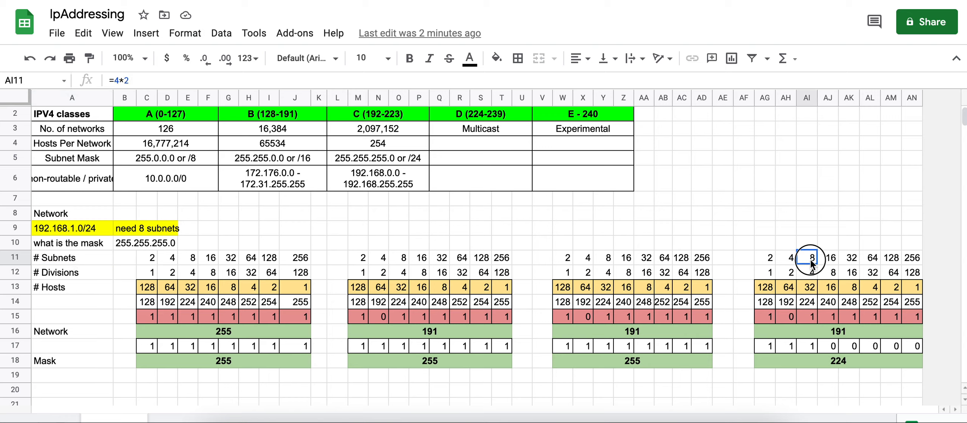
pyautogui.click(813, 288)
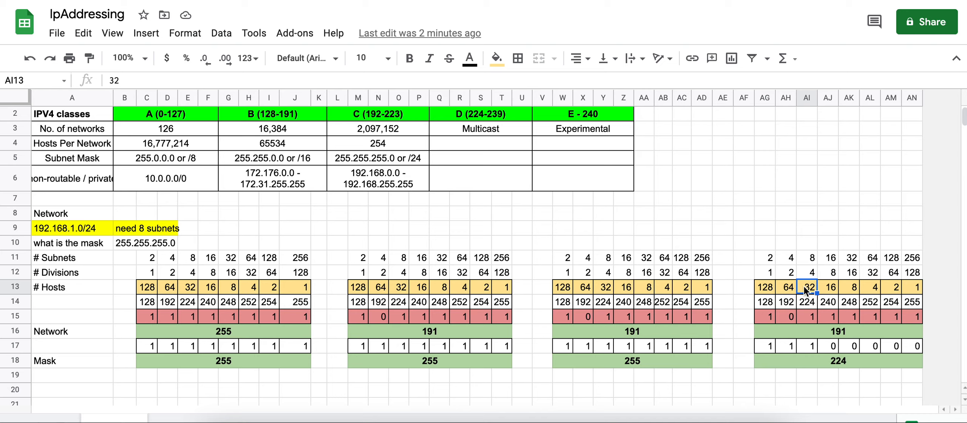
# Step: Enter the first subnet below the last octet's mask, with 192, 168, 1, 0 and /27 in cells AG20 to AK20
pyautogui.scroll(-1, 869, 378)
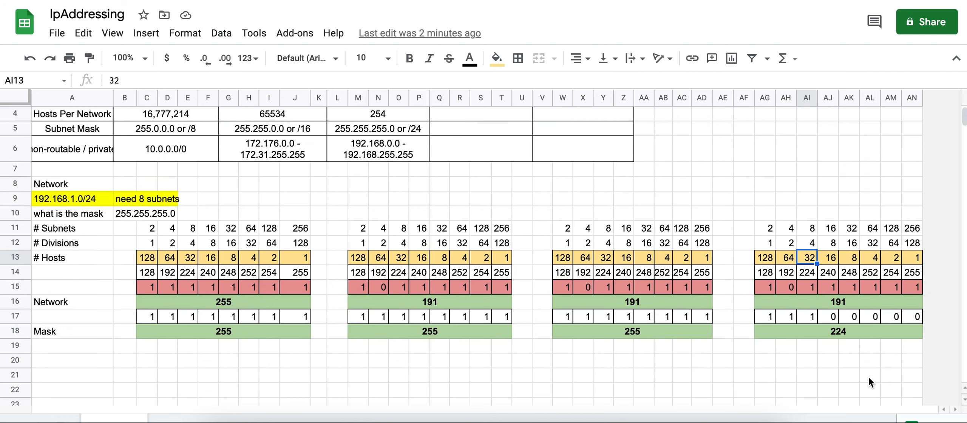
pyautogui.click(812, 360)
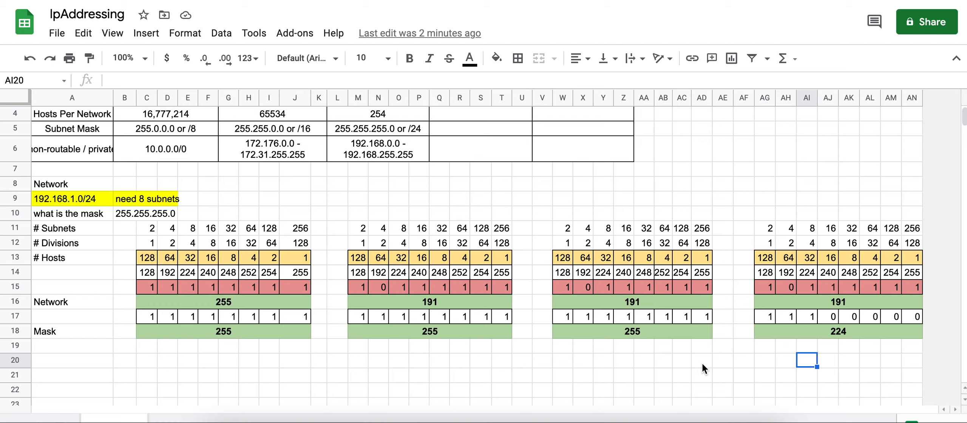
pyautogui.press('Left')
pyautogui.press('Left')
pyautogui.write('192')
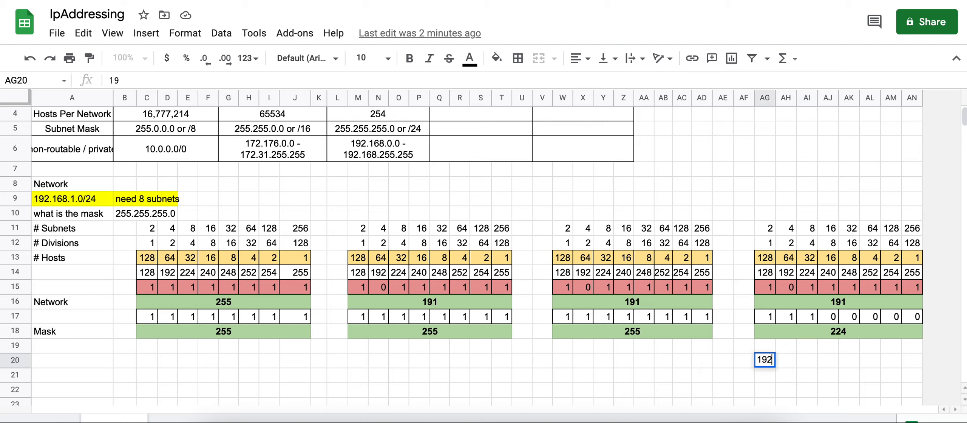
pyautogui.press('Tab')
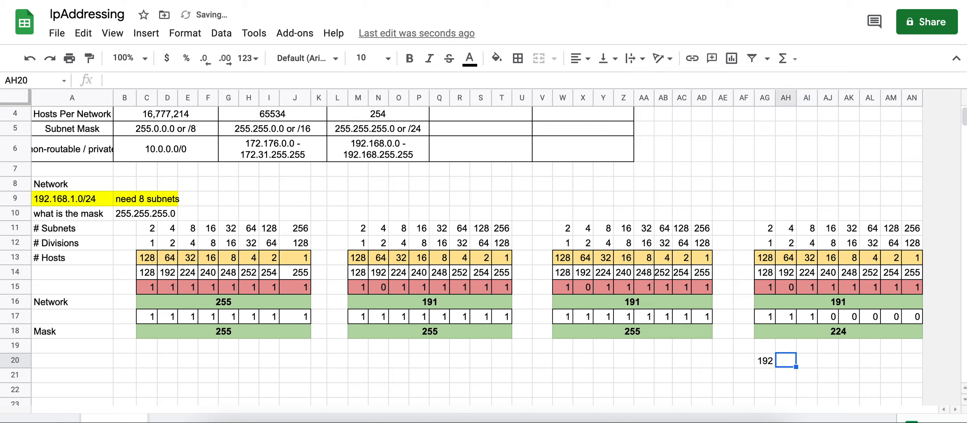
pyautogui.write('168')
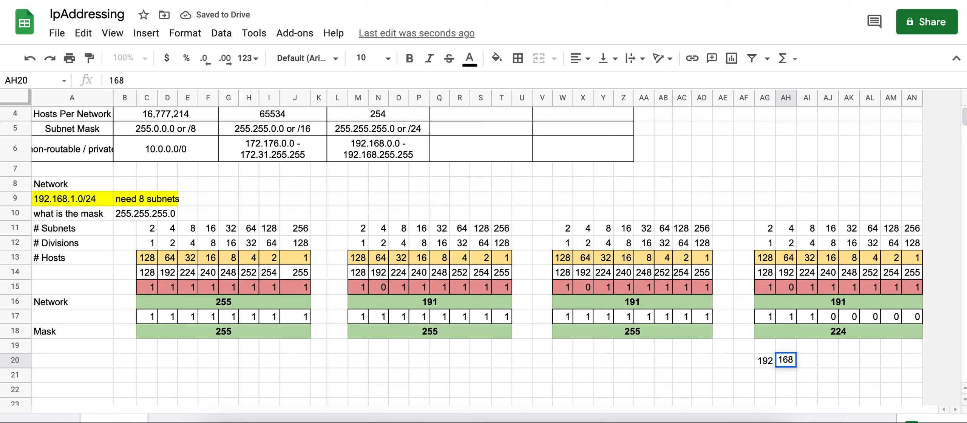
pyautogui.press('Tab')
pyautogui.write('1')
pyautogui.press('Tab')
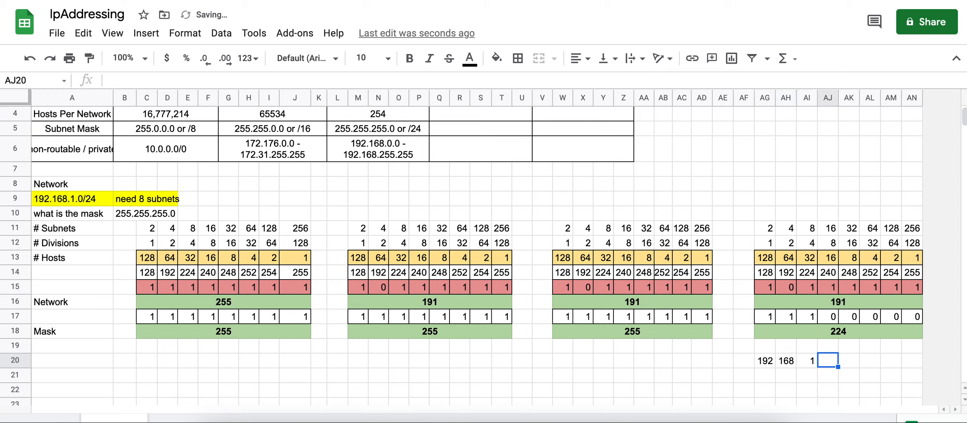
pyautogui.write('0')
pyautogui.press('Tab')
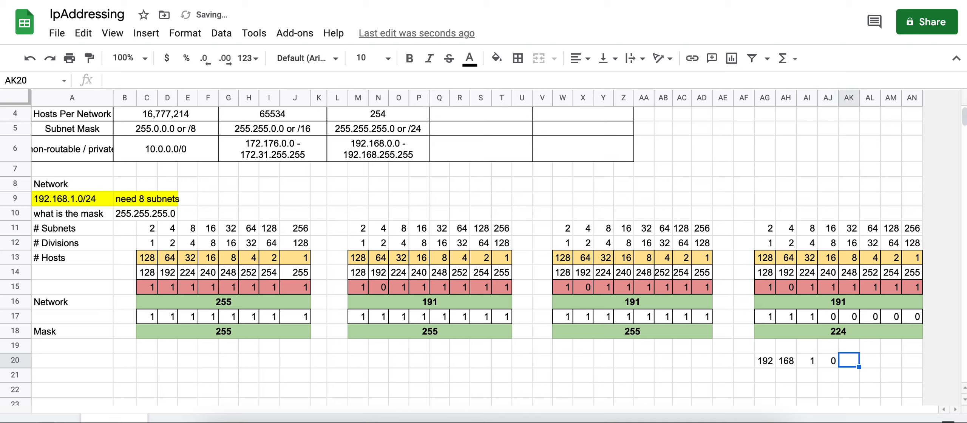
pyautogui.write('/')
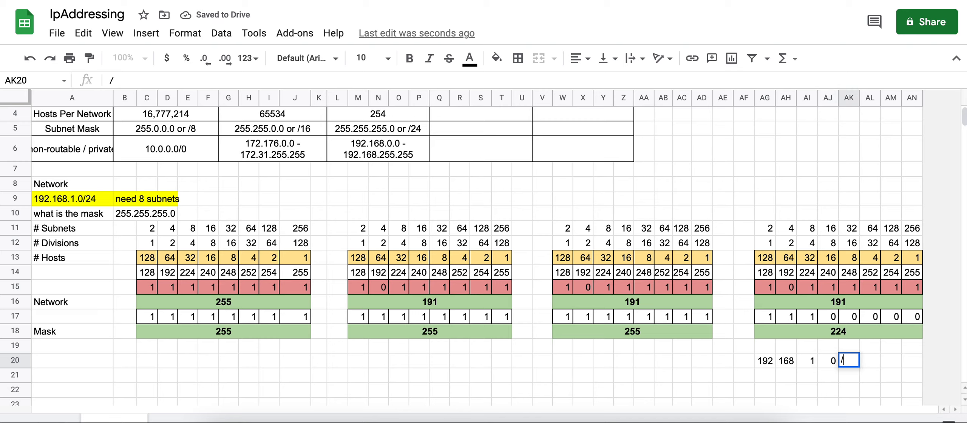
pyautogui.write('27')
pyautogui.press('Return')
# Step: Enter the formula =AJ20+32 in cell AJ21 for the second subnet's last octet
pyautogui.press('Right')
pyautogui.press('Right')
pyautogui.press('Right')
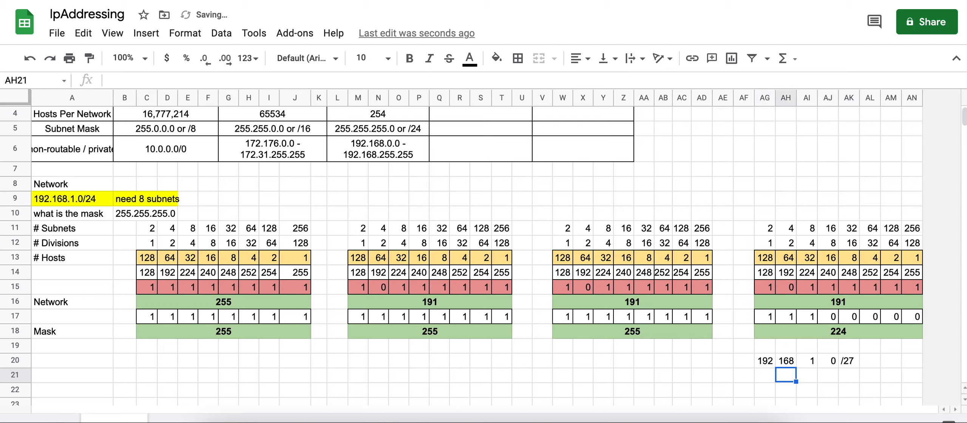
pyautogui.write('=')
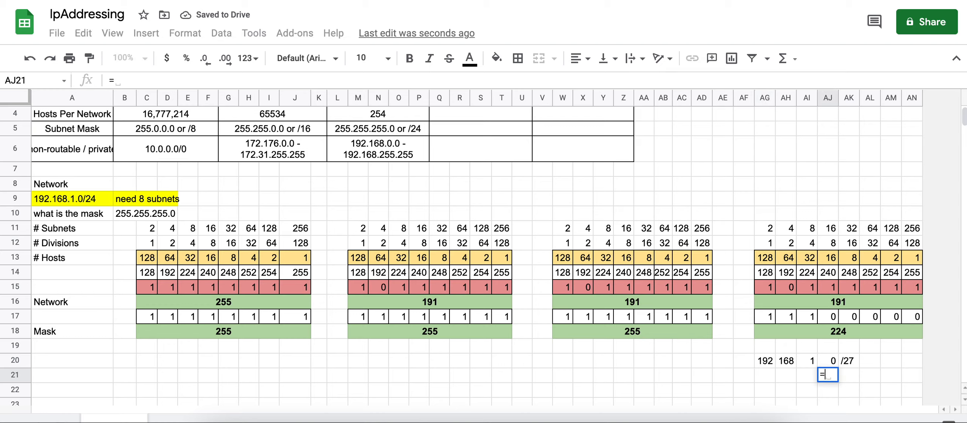
pyautogui.click(828, 360)
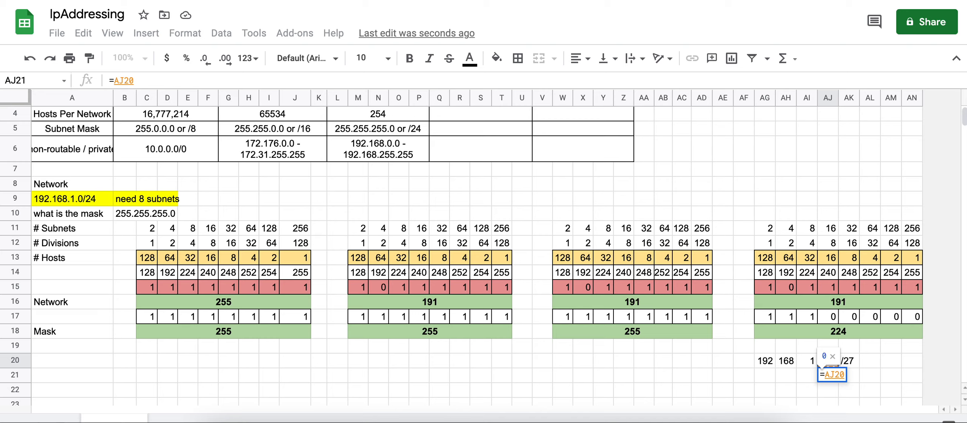
pyautogui.write('+32')
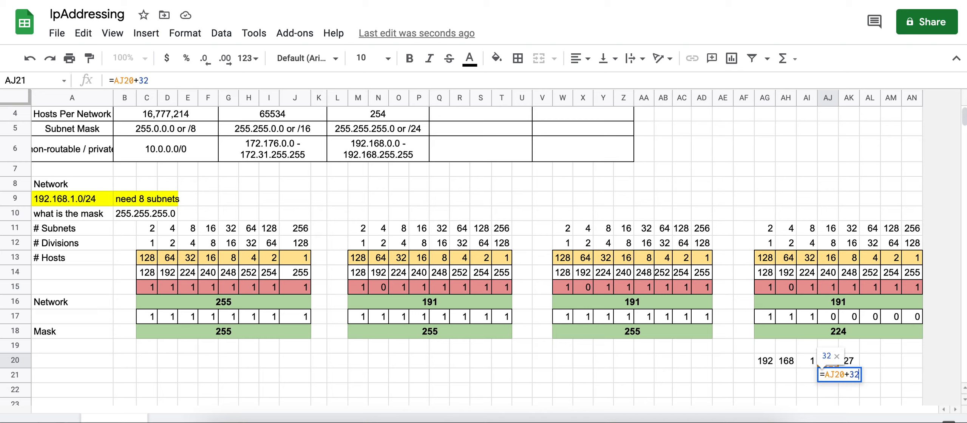
pyautogui.press('Return')
# Step: Enter the formula =AJ21+32 in cell AJ22 and fill it down to AJ30
pyautogui.moveTo(768, 361); pyautogui.dragTo(806, 365)
pyautogui.click(825, 391)
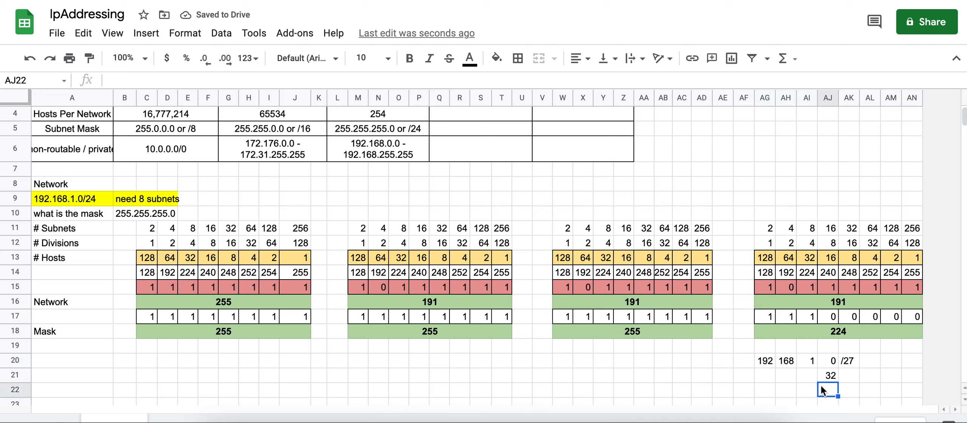
pyautogui.write('=')
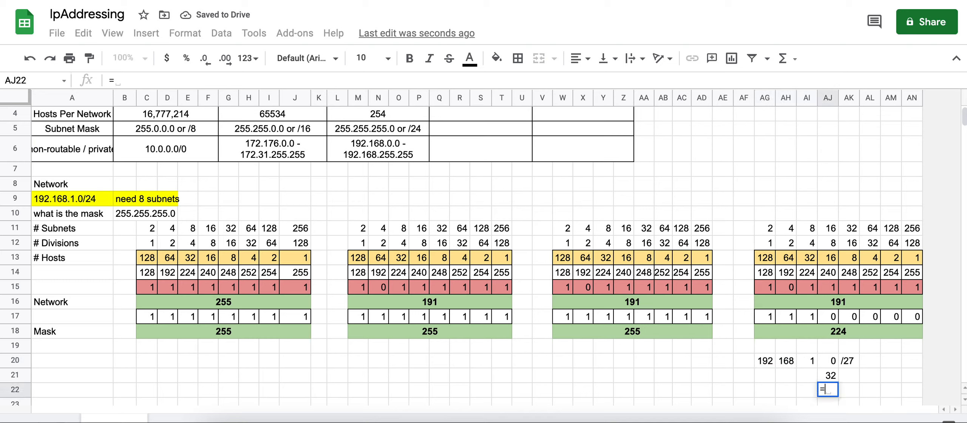
pyautogui.click(826, 374)
pyautogui.write('*2')
pyautogui.press('Return')
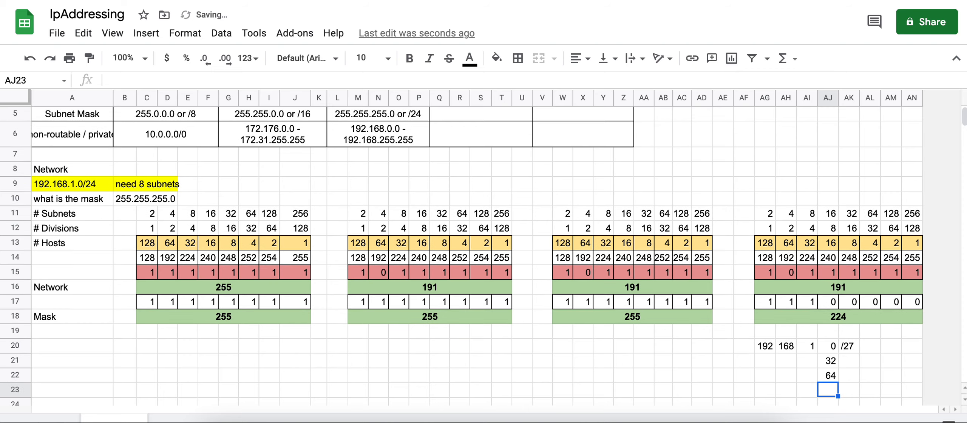
pyautogui.click(831, 375)
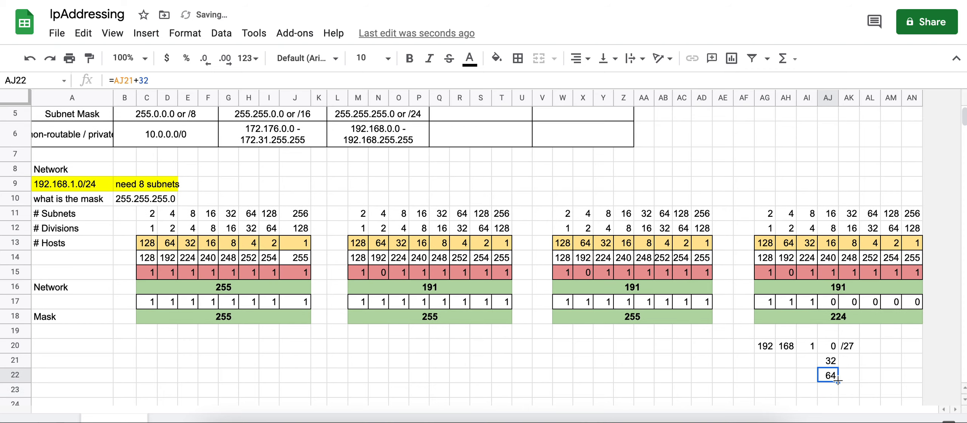
pyautogui.moveTo(838, 381); pyautogui.dragTo(844, 416)
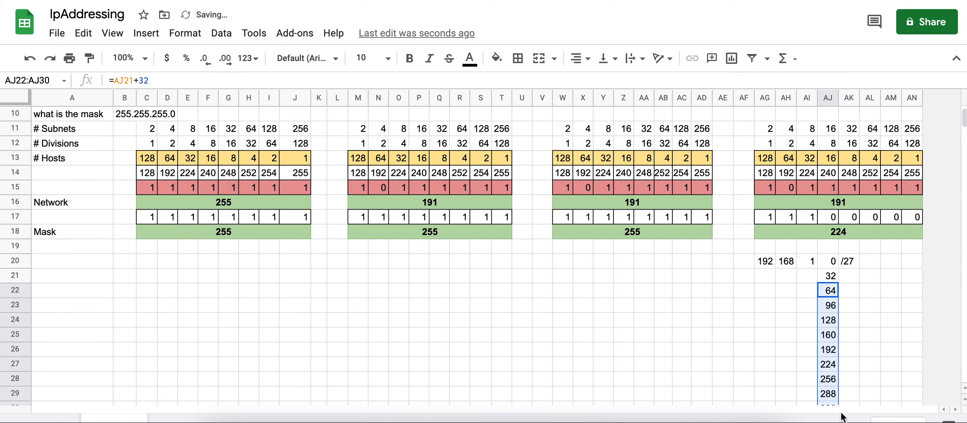
# Step: Clear the two surplus last-octet values in cells AJ29 and AJ30
pyautogui.click(830, 393)
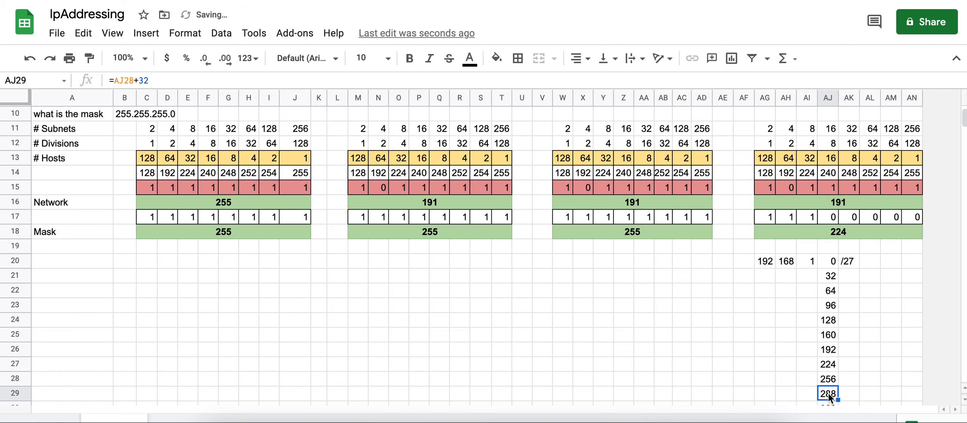
pyautogui.press('Delete')
pyautogui.scroll(-1, 848, 356)
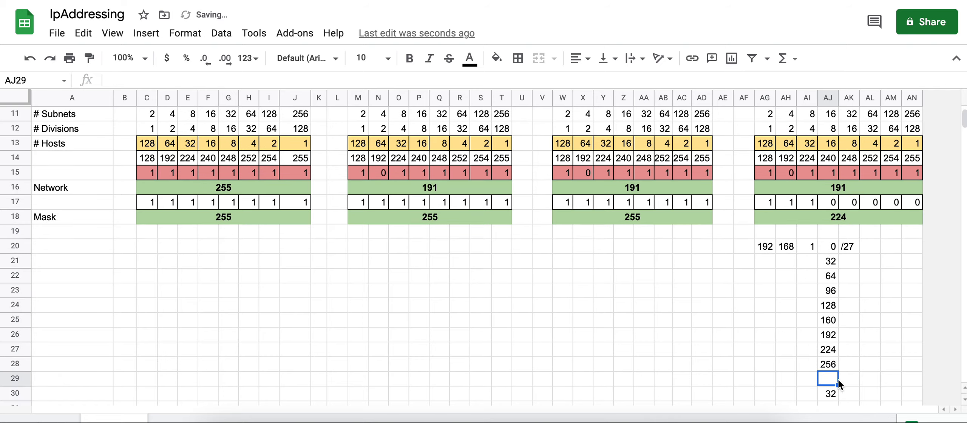
pyautogui.click(830, 392)
pyautogui.press('Delete')
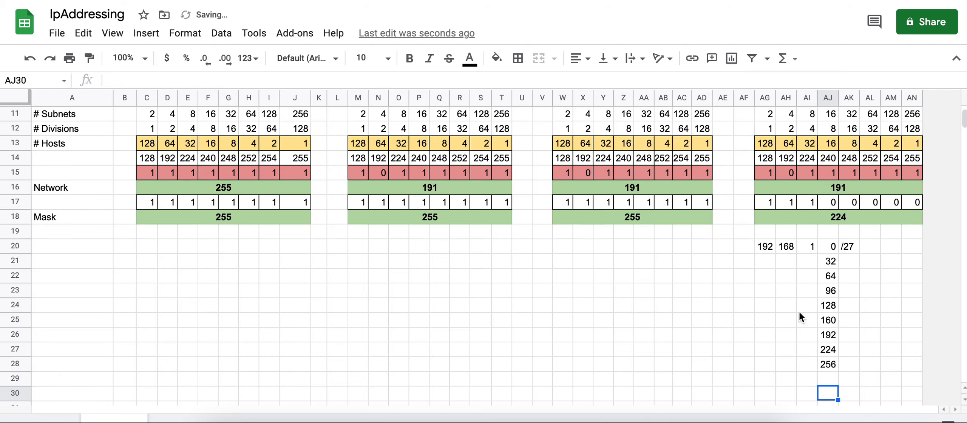
# Step: Copy the /27 prefix from cell AK20 into cells AK21 to AK28
pyautogui.click(835, 247)
pyautogui.click(853, 248)
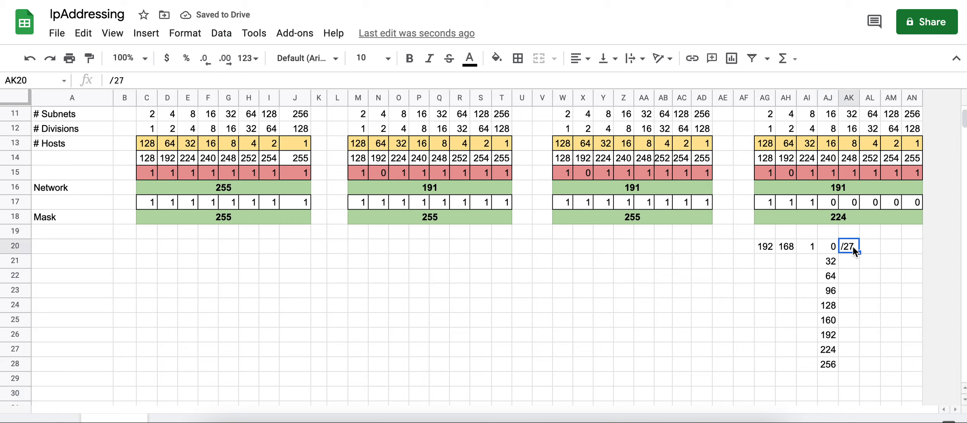
pyautogui.hotkey('ctrl', 'c')
pyautogui.moveTo(851, 261); pyautogui.dragTo(852, 365)
pyautogui.hotkey('ctrl', 'v')
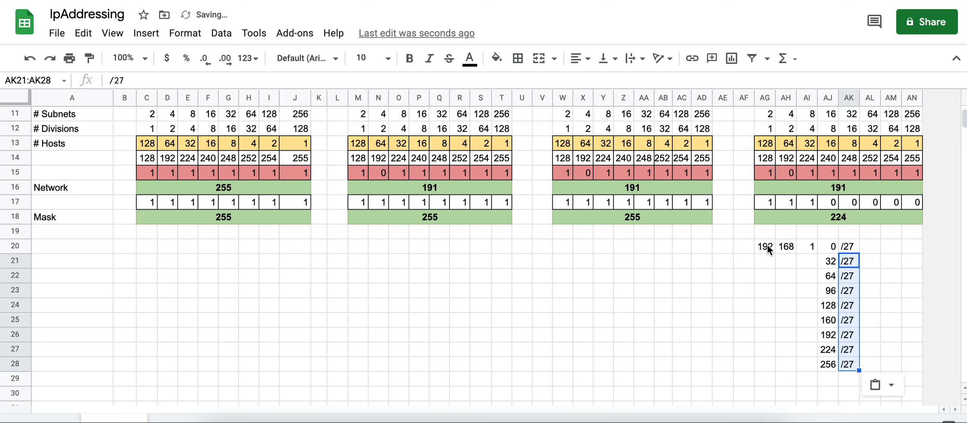
# Step: Copy the first three octets 192, 168 and 1 from AG20:AI20 into the rows AG21:AI27
pyautogui.moveTo(768, 247); pyautogui.dragTo(805, 245)
pyautogui.hotkey('ctrl', 'v')
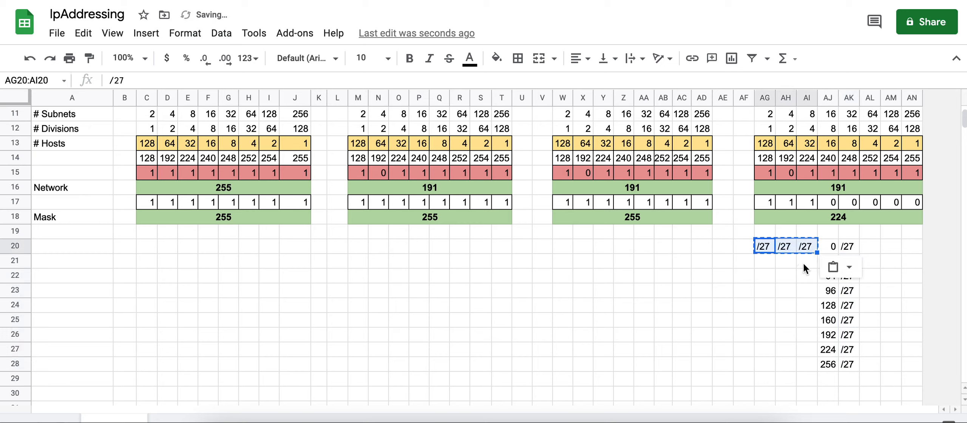
pyautogui.hotkey('ctrl', 'z')
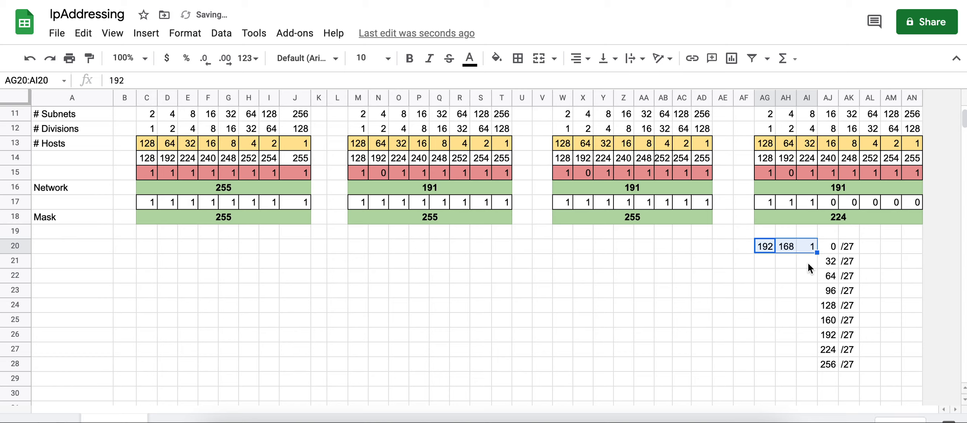
pyautogui.moveTo(809, 260); pyautogui.dragTo(766, 354)
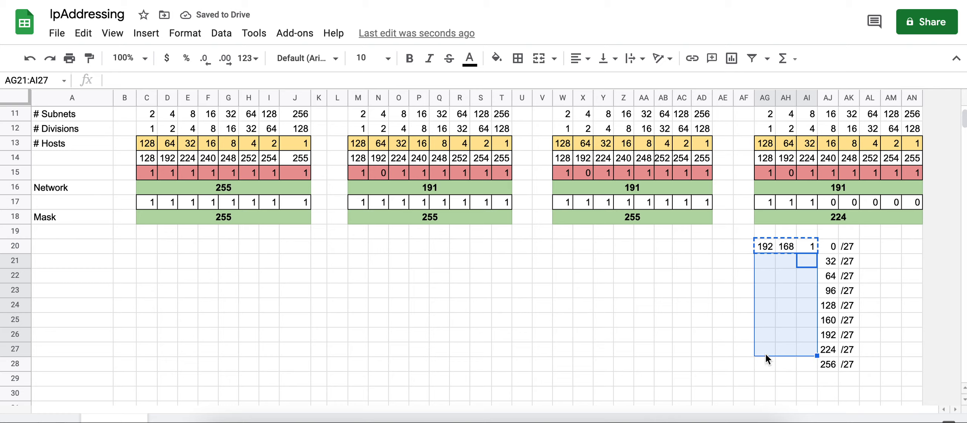
pyautogui.hotkey('ctrl', 'v')
pyautogui.click(786, 392)
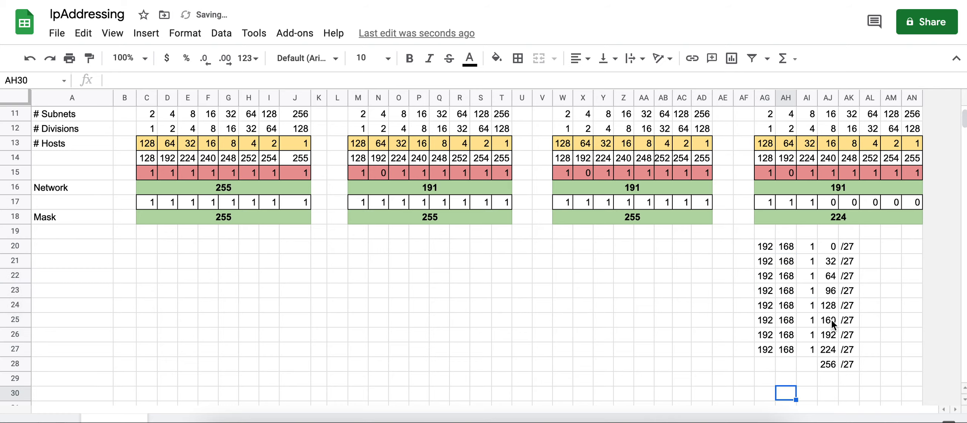
# Step: Copy the octets in AG27:AI27 into the remaining row, cells AG28 to AI28
pyautogui.click(771, 361)
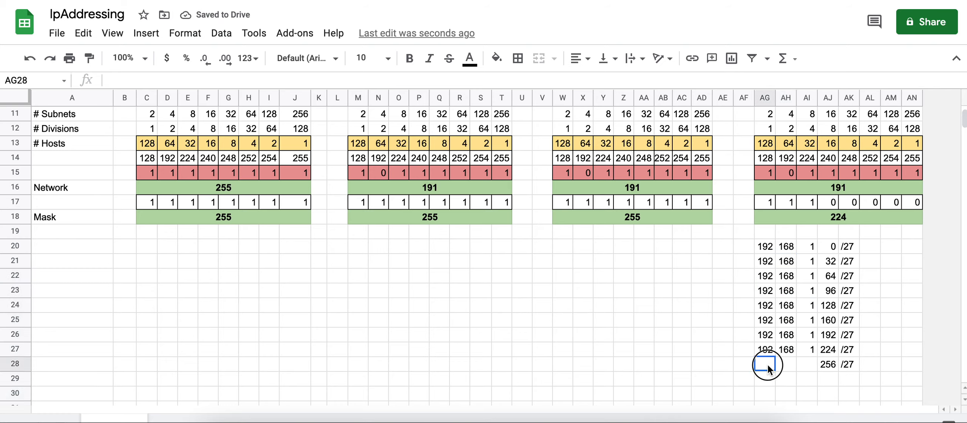
pyautogui.moveTo(767, 349); pyautogui.dragTo(804, 351)
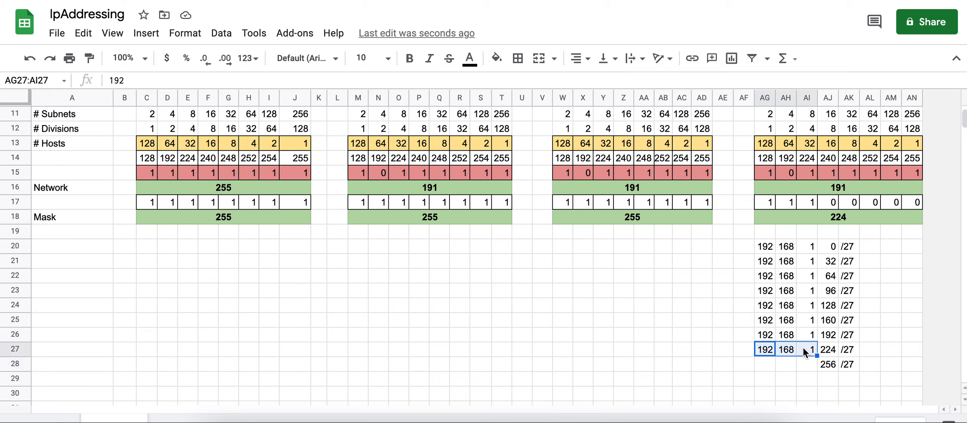
pyautogui.hotkey('ctrl', 'c')
pyautogui.click(764, 363)
pyautogui.hotkey('ctrl', 'v')
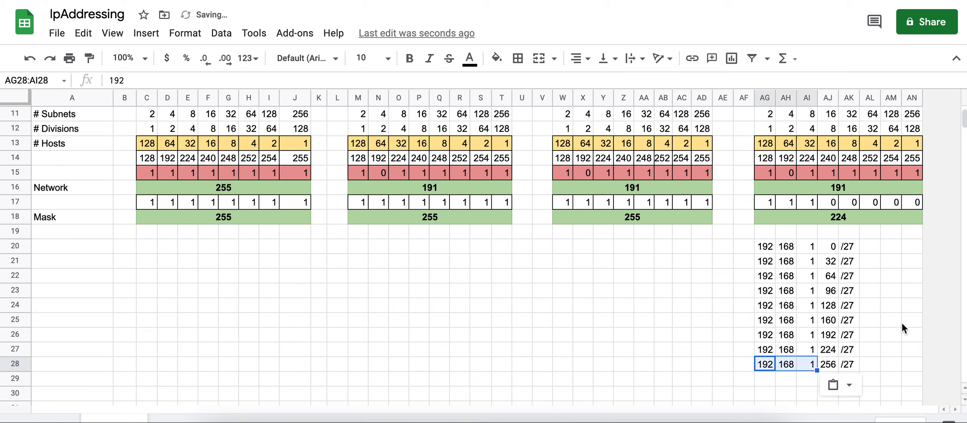
pyautogui.click(913, 319)
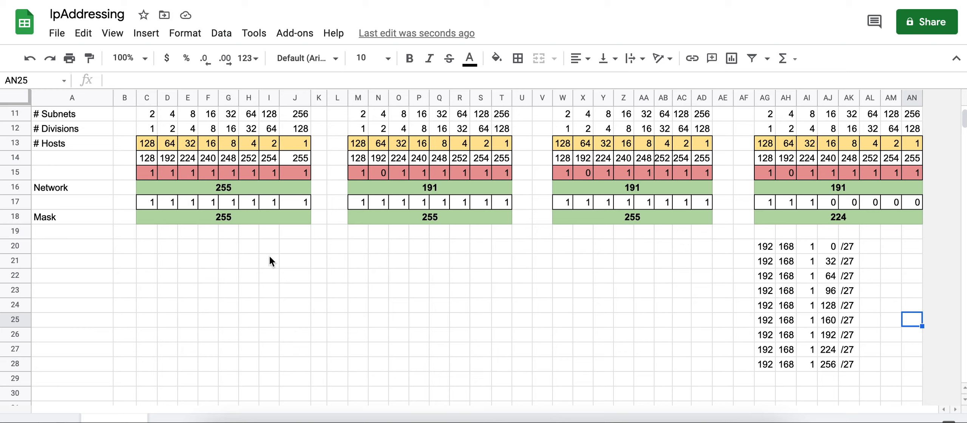
# Step: Set all eight network bits of the first octet, cells C15 to J15, to 0
pyautogui.scroll(3, 269, 255)
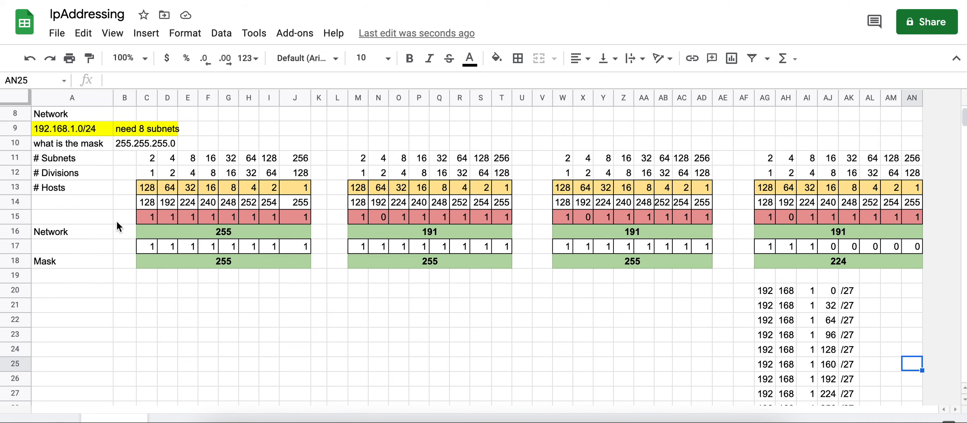
pyautogui.click(152, 213)
pyautogui.moveTo(300, 217); pyautogui.dragTo(149, 219)
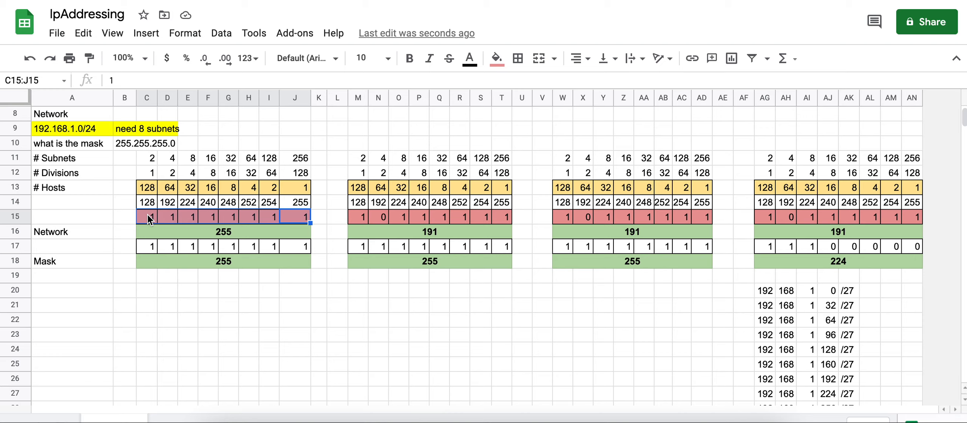
pyautogui.click(150, 219)
pyautogui.write('0\t0\t0\t0\t0\t')
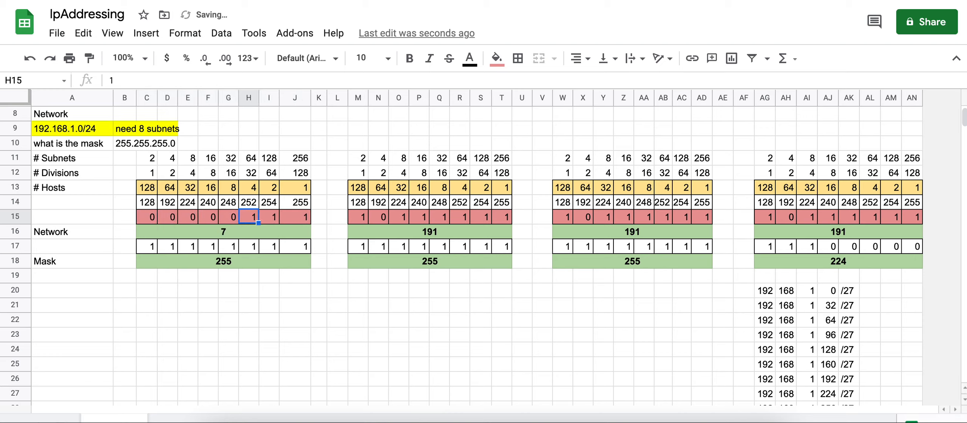
pyautogui.write('0\t0\t0')
pyautogui.press('Tab')
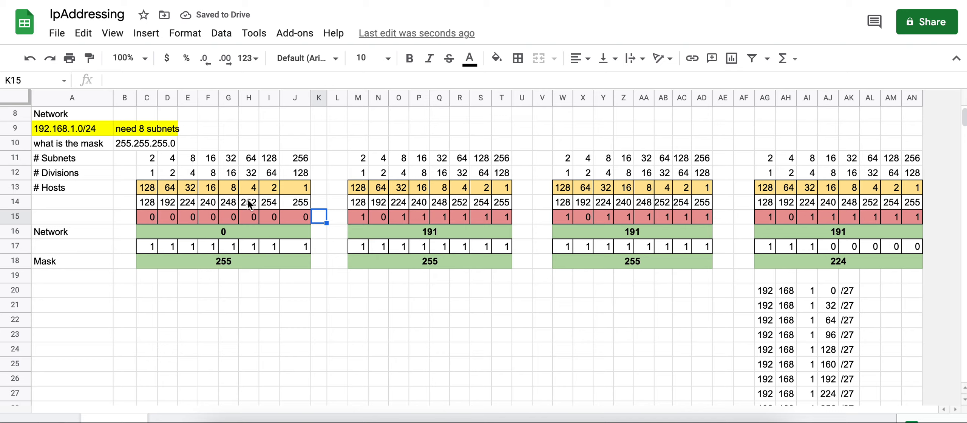
# Step: Set the first two network bits of the first octet, cells C15 and D15, to 1
pyautogui.click(168, 204)
pyautogui.click(152, 219)
pyautogui.write('1')
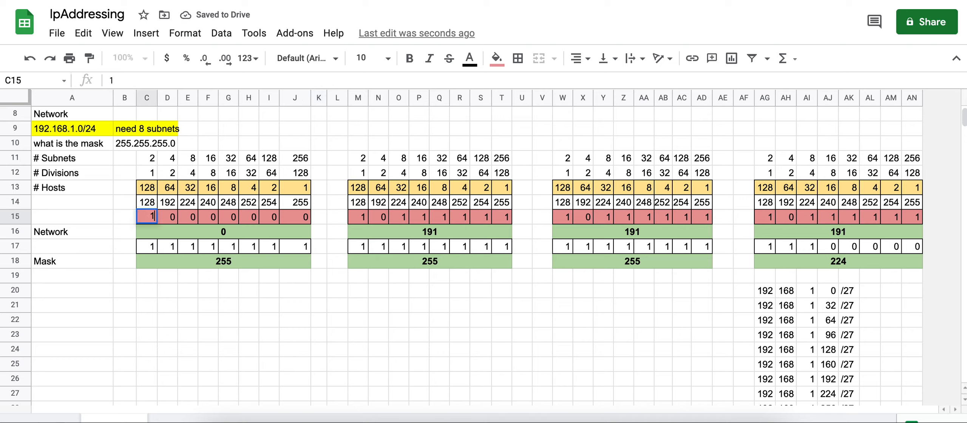
pyautogui.press('Tab')
pyautogui.write('1')
pyautogui.press('Tab')
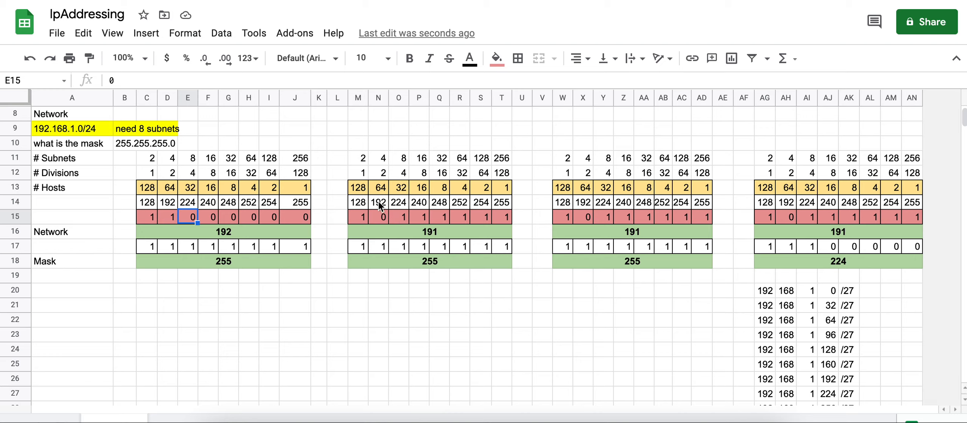
# Step: Set the last six network bits of the second octet, cells T15 back to O15, to 0
pyautogui.click(362, 218)
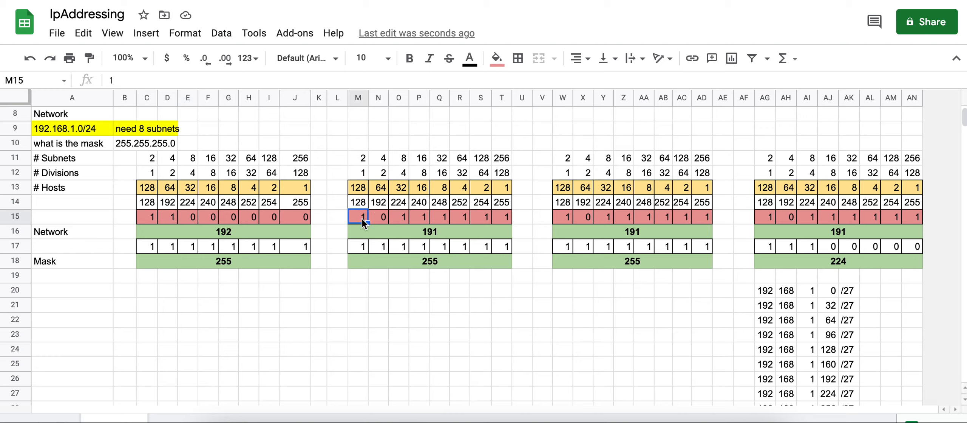
pyautogui.click(503, 219)
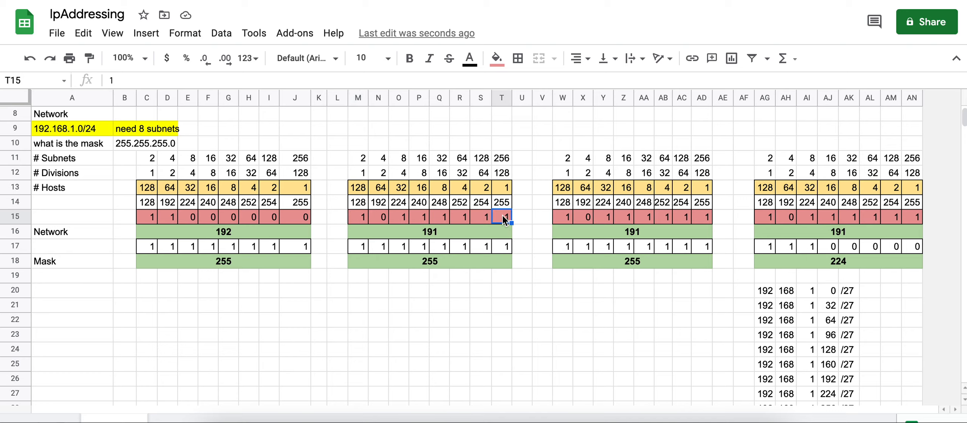
pyautogui.write('0')
pyautogui.press('Left')
pyautogui.write('0')
pyautogui.press('Left')
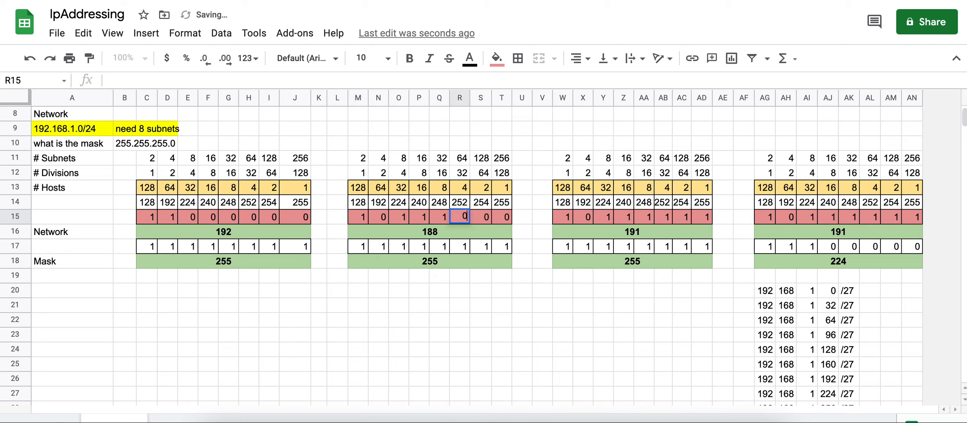
pyautogui.write('0')
pyautogui.press('Left')
pyautogui.write('0')
pyautogui.press('Left')
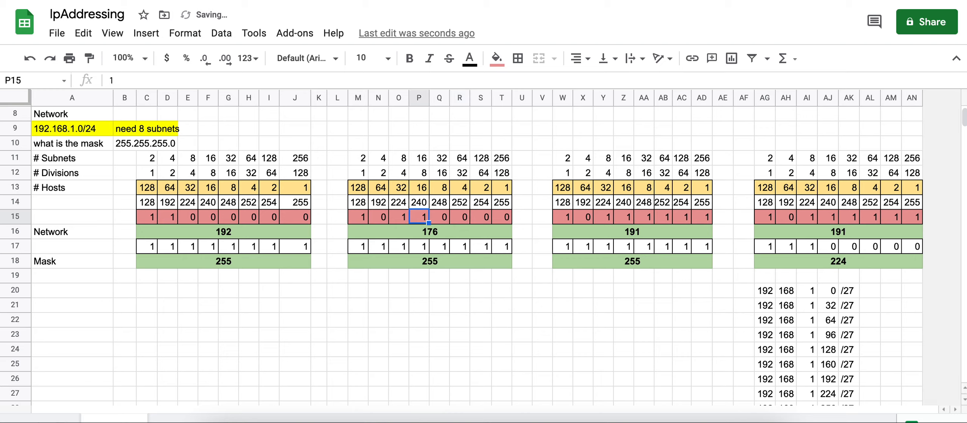
pyautogui.write('0')
pyautogui.press('Left')
pyautogui.write('0')
pyautogui.press('Left')
pyautogui.press('Left')
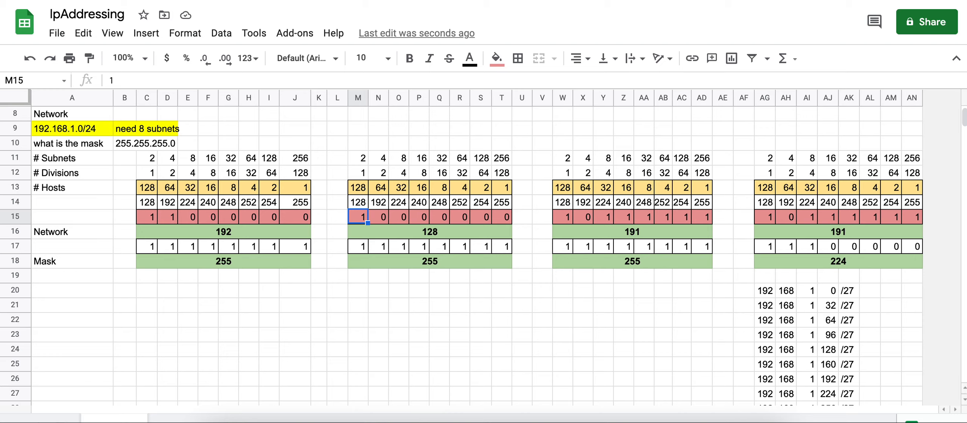
# Step: Set the second octet's 32 bit, cell O15, to 1
pyautogui.press('Right')
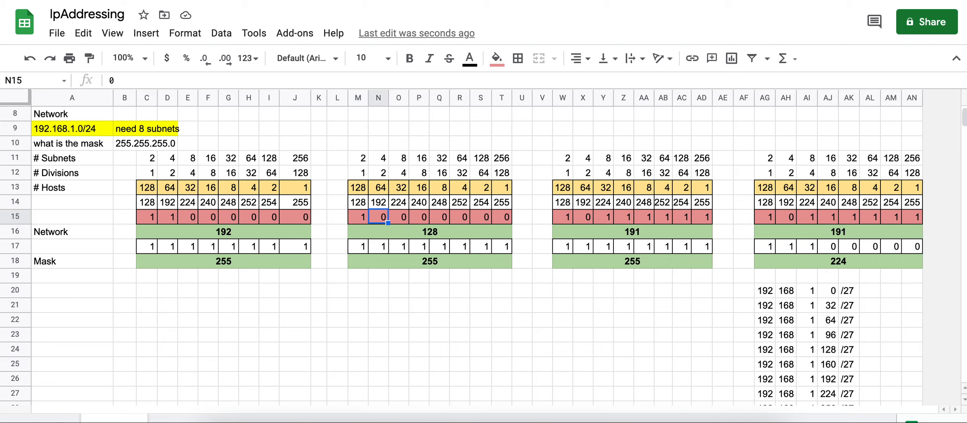
pyautogui.press('Right')
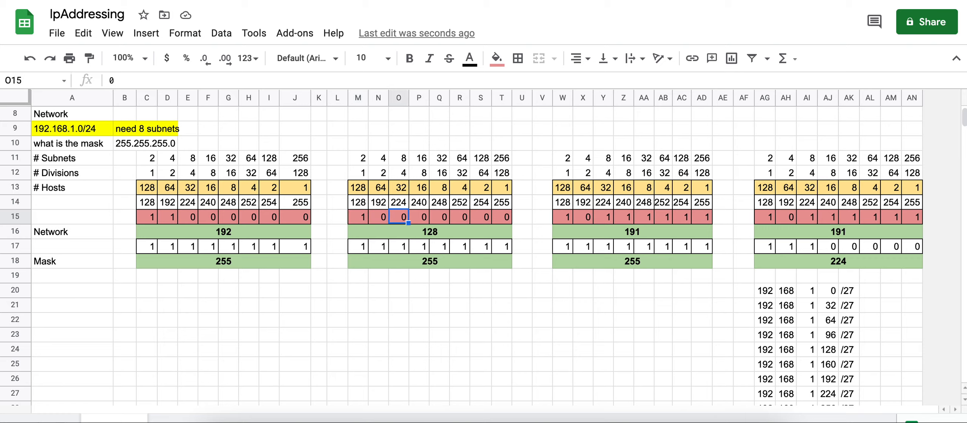
pyautogui.write('1')
pyautogui.press('Return')
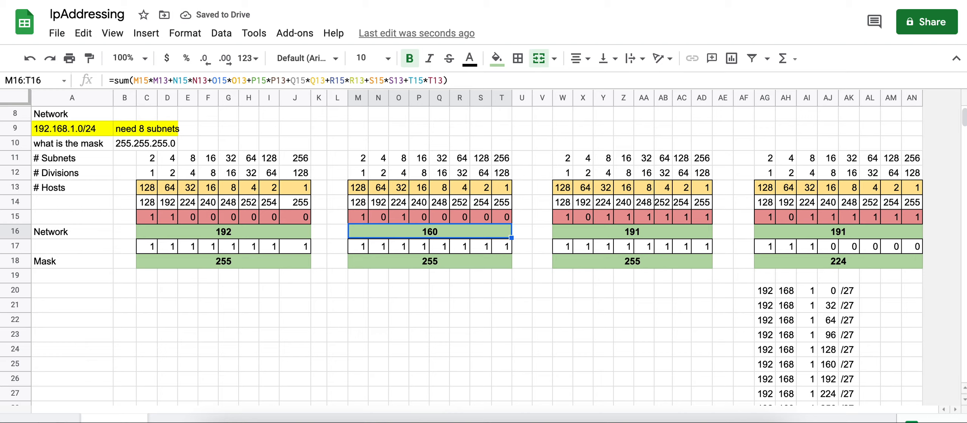
# Step: Set the second octet's 8 bit, cell Q15, to 1
pyautogui.press('Right')
pyautogui.press('Left')
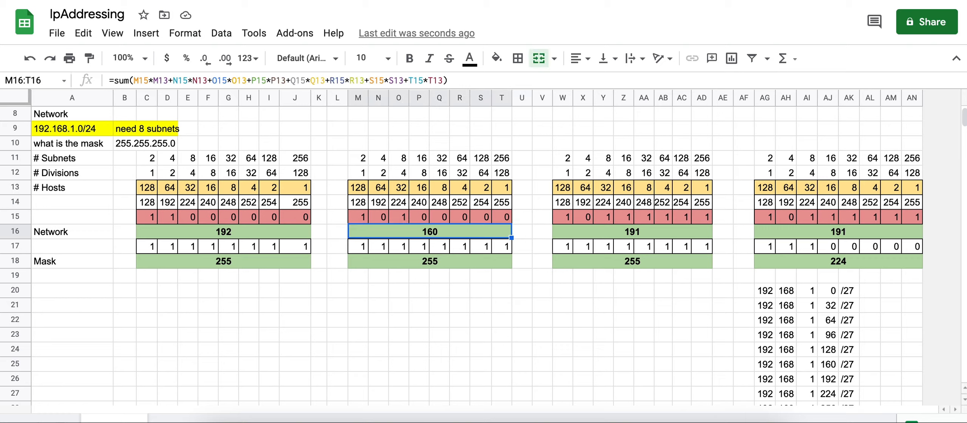
pyautogui.press('Left')
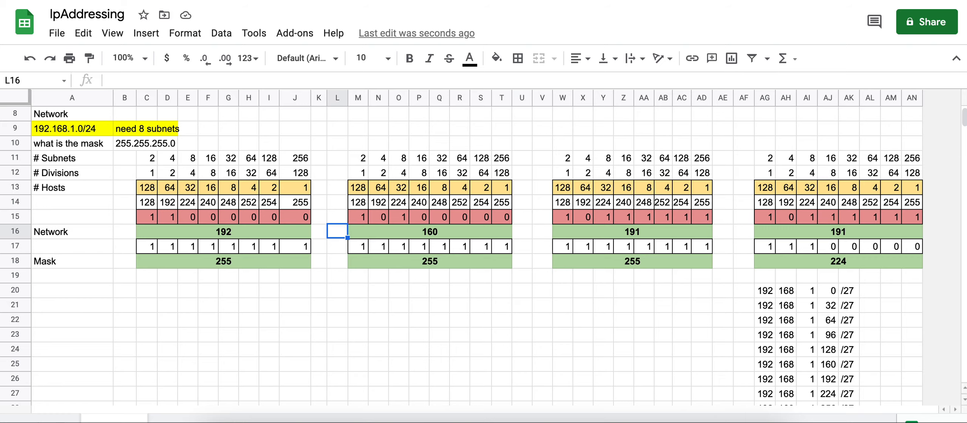
pyautogui.press('Up')
pyautogui.press('Right')
pyautogui.press('Right')
pyautogui.press('Right')
pyautogui.press('Right')
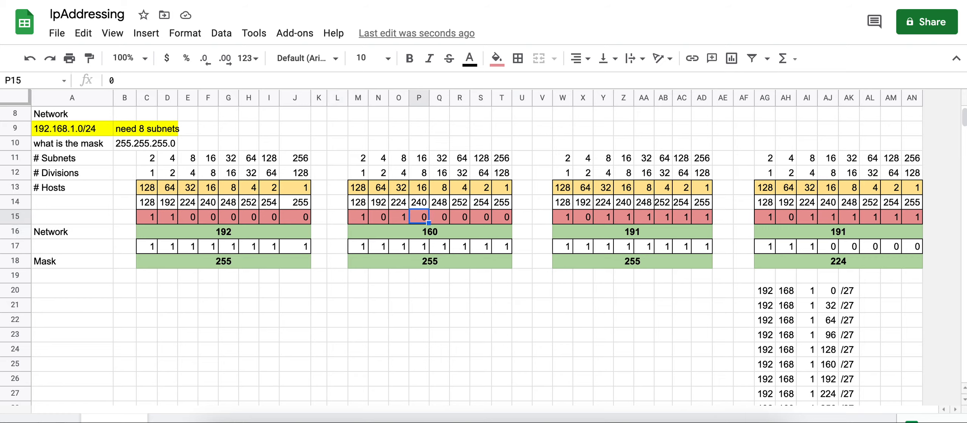
pyautogui.press('Right')
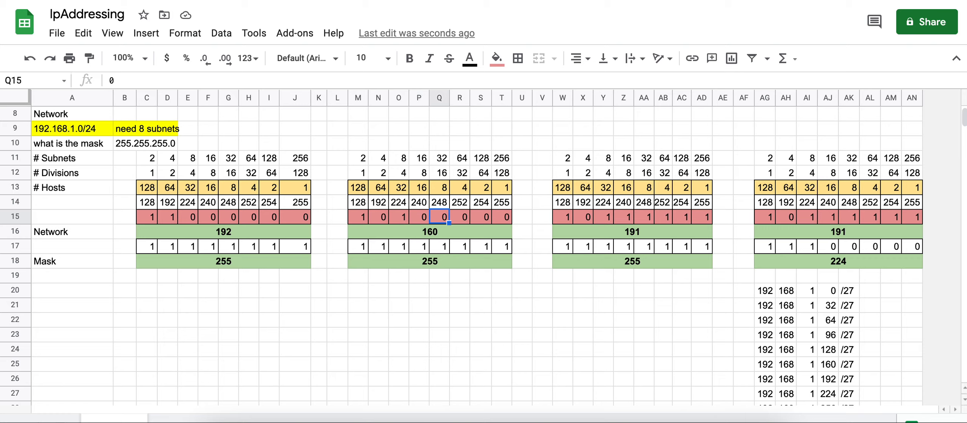
pyautogui.write('1')
pyautogui.press('Right')
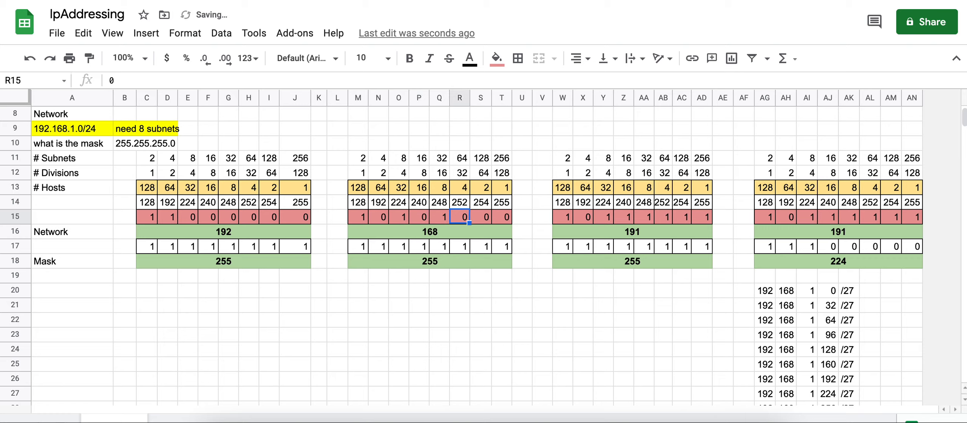
pyautogui.press('Down')
pyautogui.press('Down')
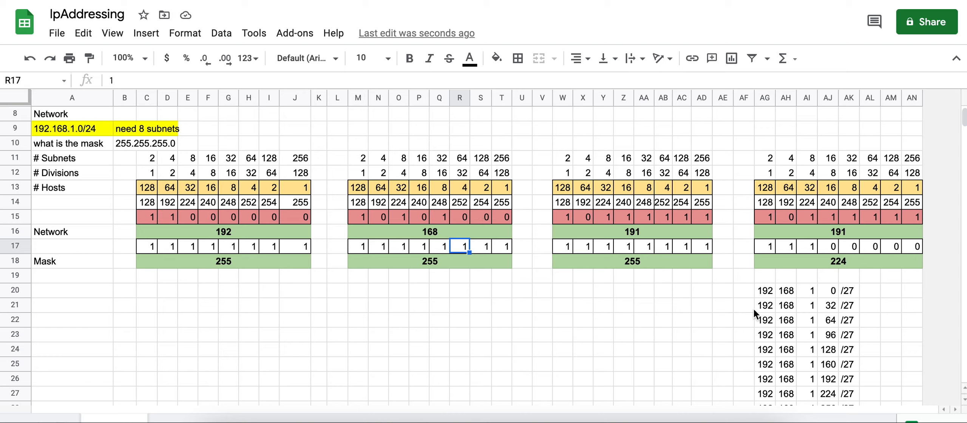
# Step: Set the first seven network bits of the third octet, cells W15 to AC15, to 0
pyautogui.click(566, 218)
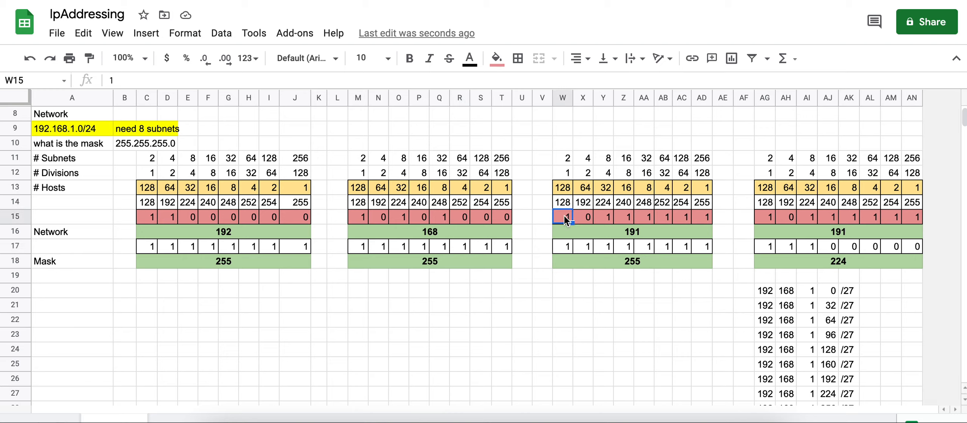
pyautogui.write('0')
pyautogui.press('Tab')
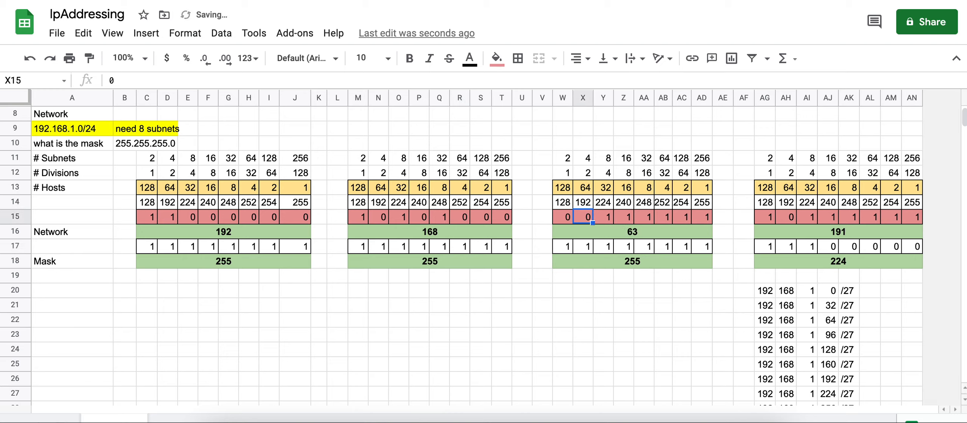
pyautogui.write('00')
pyautogui.press('BackSpace')
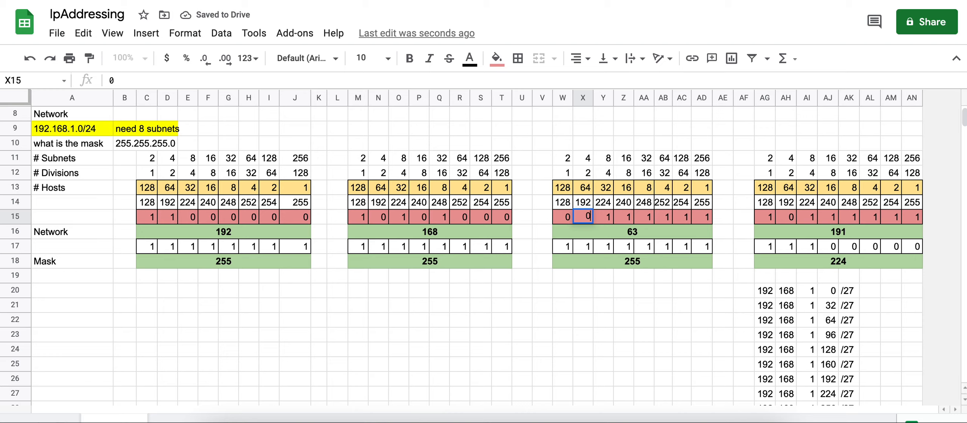
pyautogui.press('Tab')
pyautogui.write('0')
pyautogui.press('Tab')
pyautogui.write('0')
pyautogui.press('Tab')
pyautogui.write('0')
pyautogui.press('Tab')
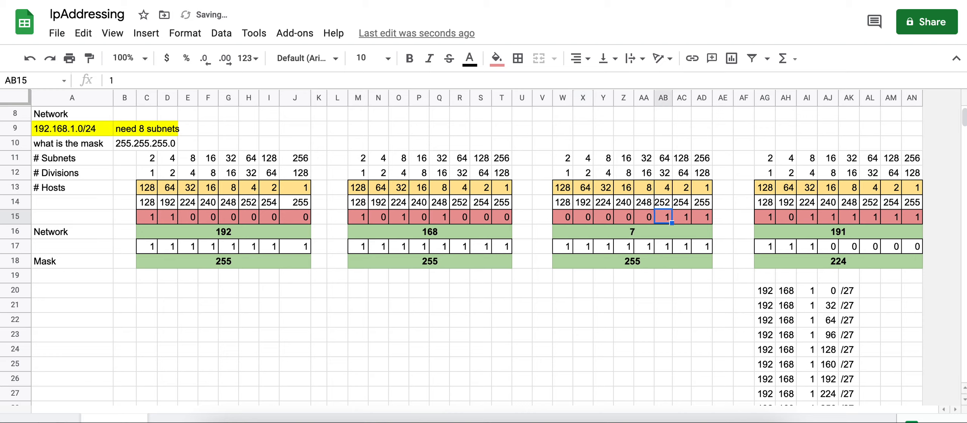
pyautogui.write('0')
pyautogui.press('Tab')
pyautogui.write('0')
pyautogui.press('Tab')
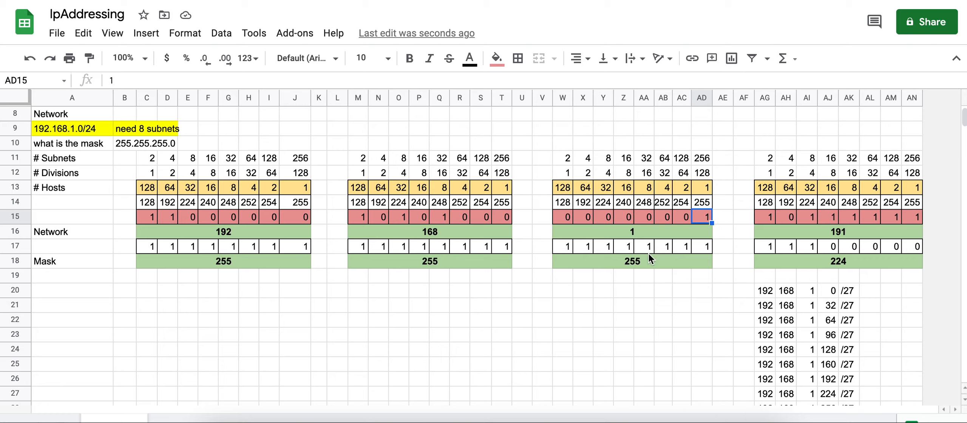
pyautogui.click(877, 308)
pyautogui.rightClick(877, 309)
pyautogui.click(763, 317)
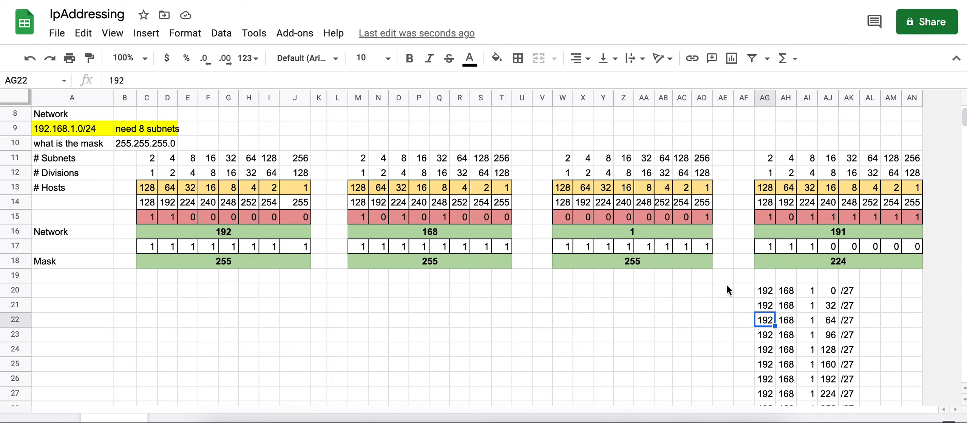
pyautogui.rightClick(745, 290)
pyautogui.click(685, 302)
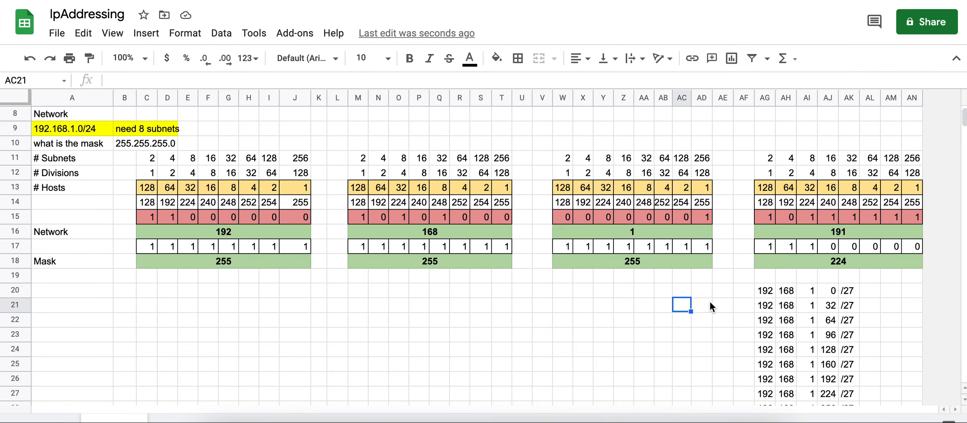
# Step: Go through the /27 rows of the subnet list and delete the surplus 192.168.1.256 /27 entry in AG28:AK28
pyautogui.scroll(-1, 744, 317)
pyautogui.scroll(-2, 744, 317)
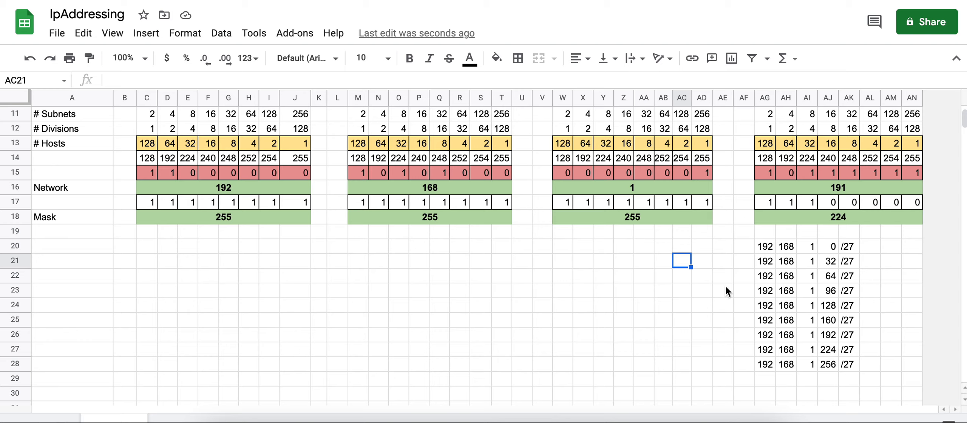
pyautogui.click(847, 250)
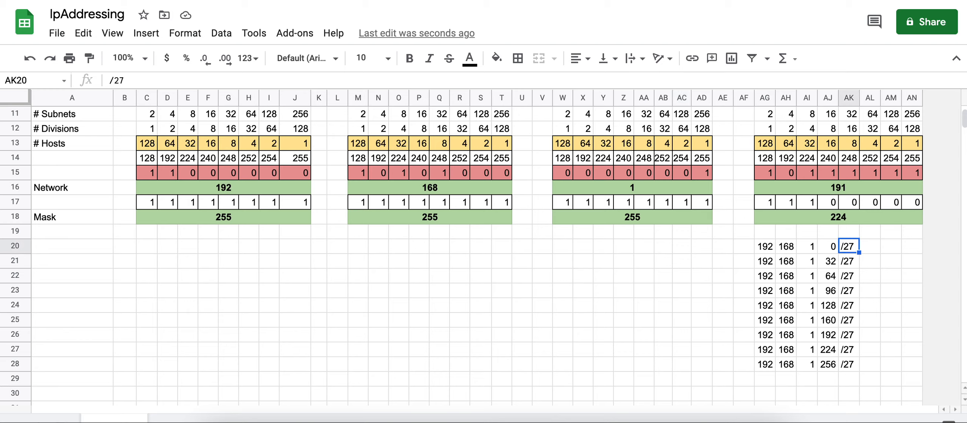
pyautogui.press('Down')
pyautogui.press('Down')
pyautogui.press('Down')
pyautogui.press('Down')
pyautogui.press('Down')
pyautogui.press('Down')
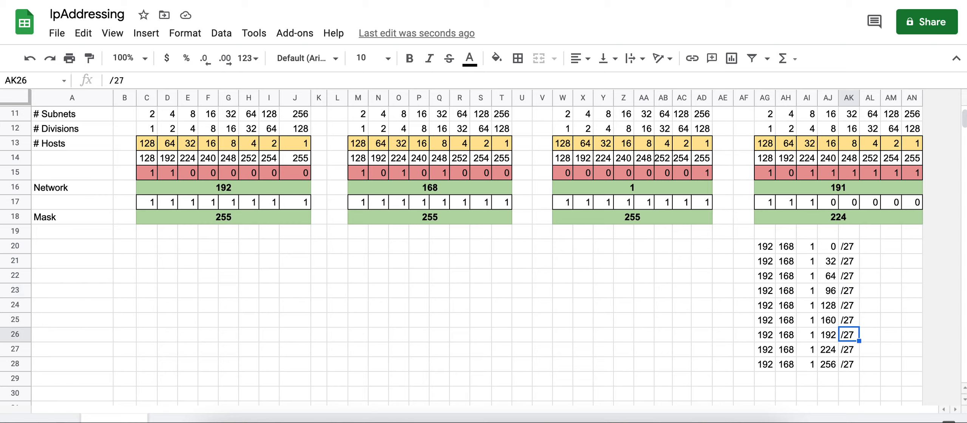
pyautogui.press('Down')
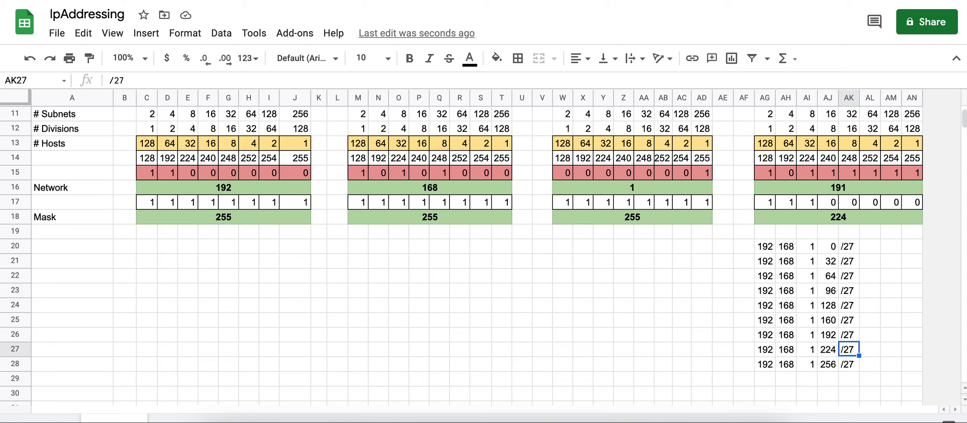
pyautogui.moveTo(760, 366); pyautogui.dragTo(848, 364)
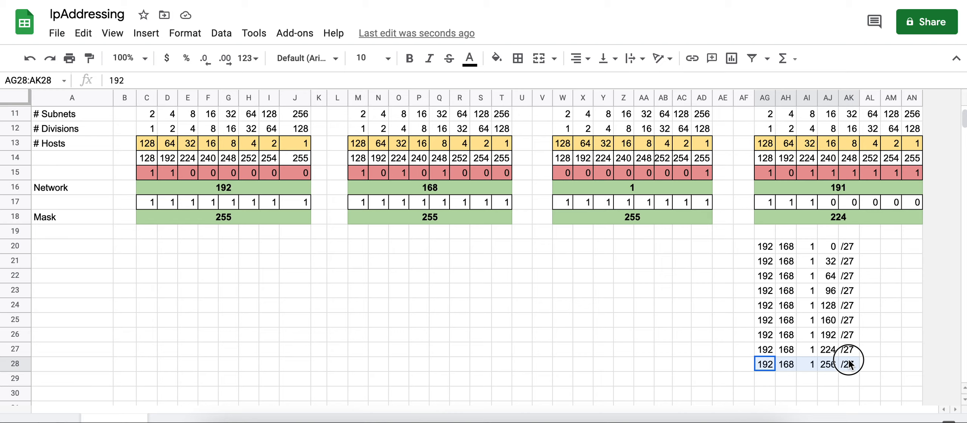
pyautogui.press('Delete')
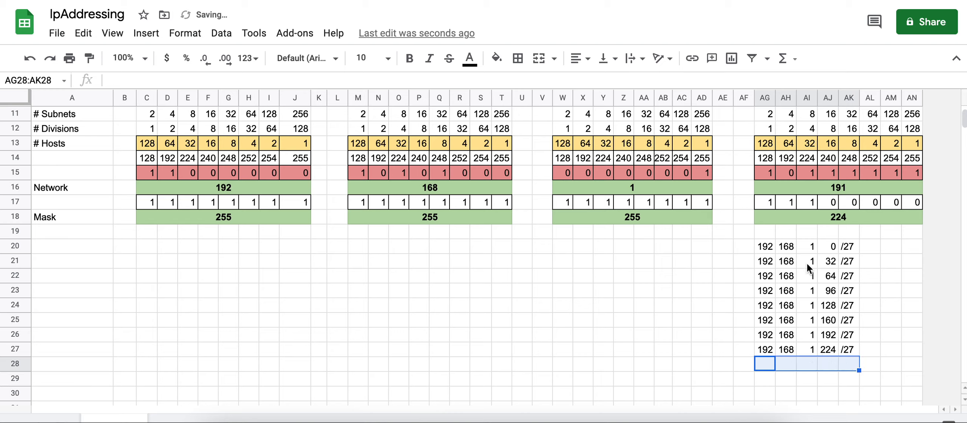
# Step: Check the first /27 rows in the spreadsheet's subnet list, switch to Azure and add subnet sub2 with address range 192.168.1.32/27
pyautogui.click(828, 252)
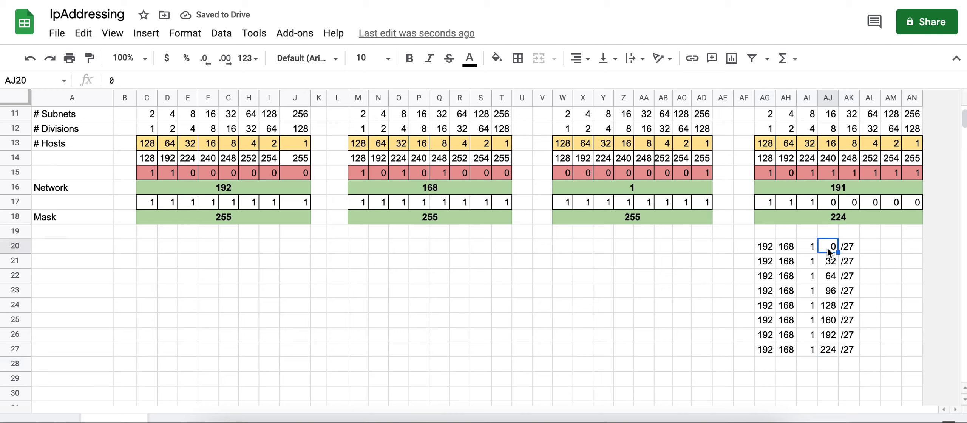
pyautogui.click(831, 265)
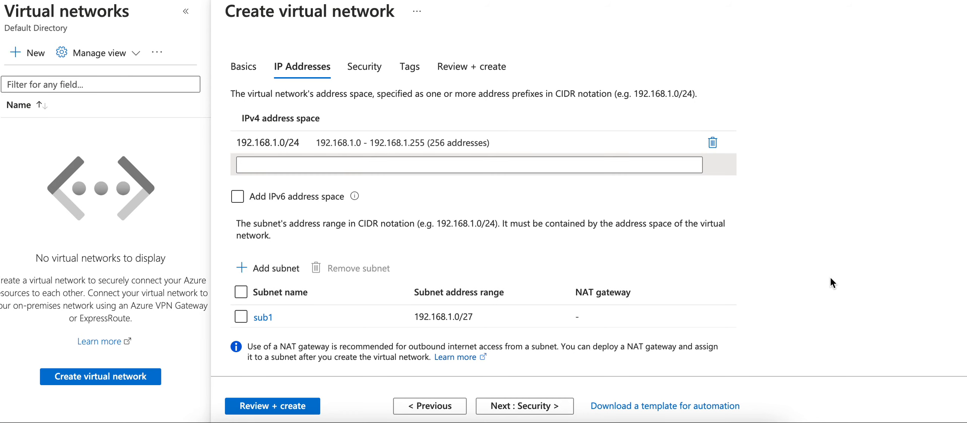
pyautogui.scroll(-1, 359, 327)
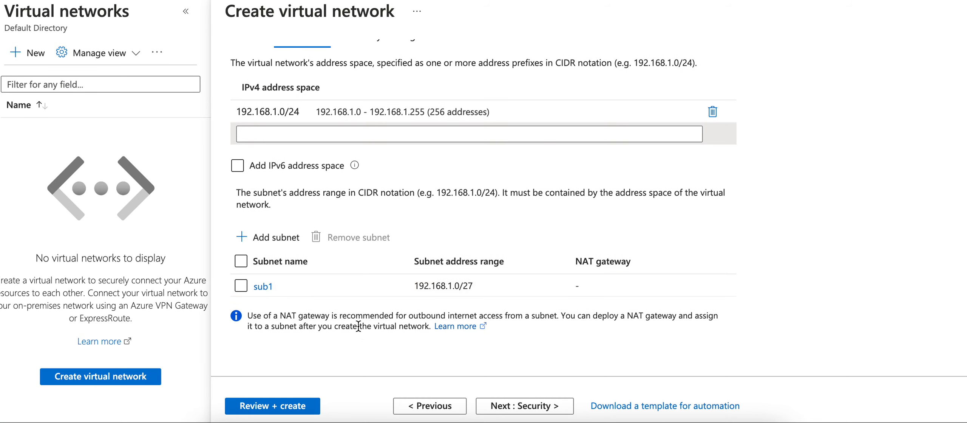
pyautogui.click(270, 239)
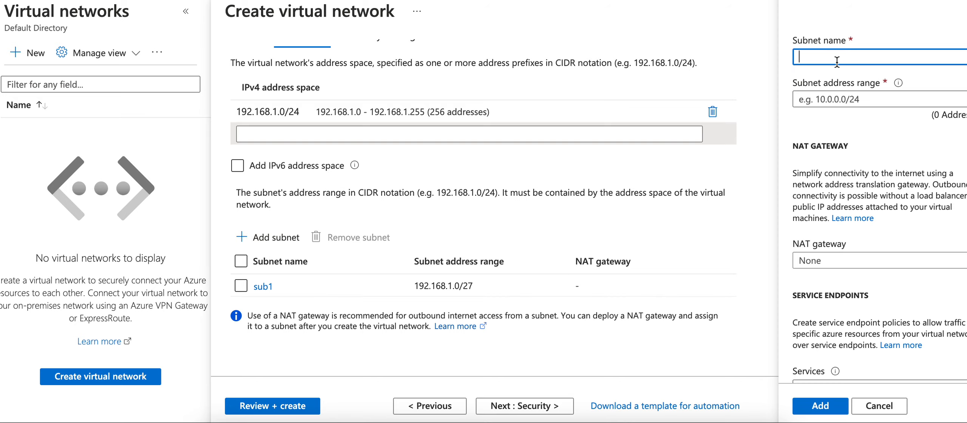
pyautogui.write('sub2')
pyautogui.press('Tab')
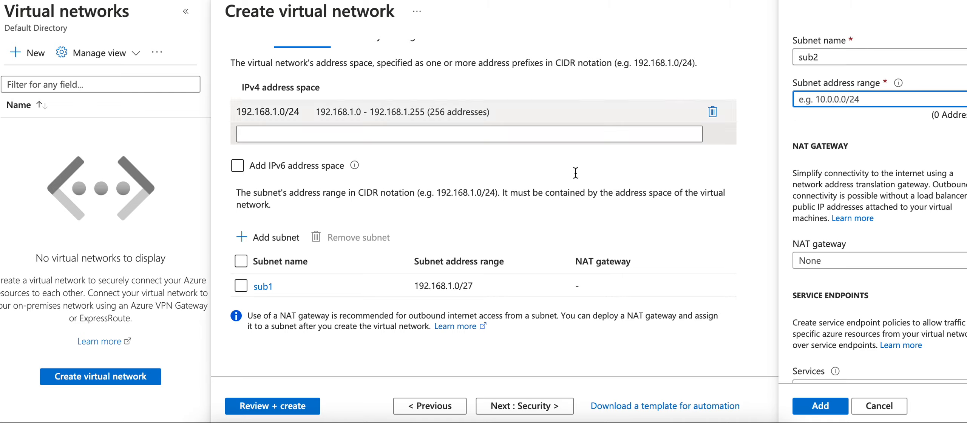
pyautogui.write('192')
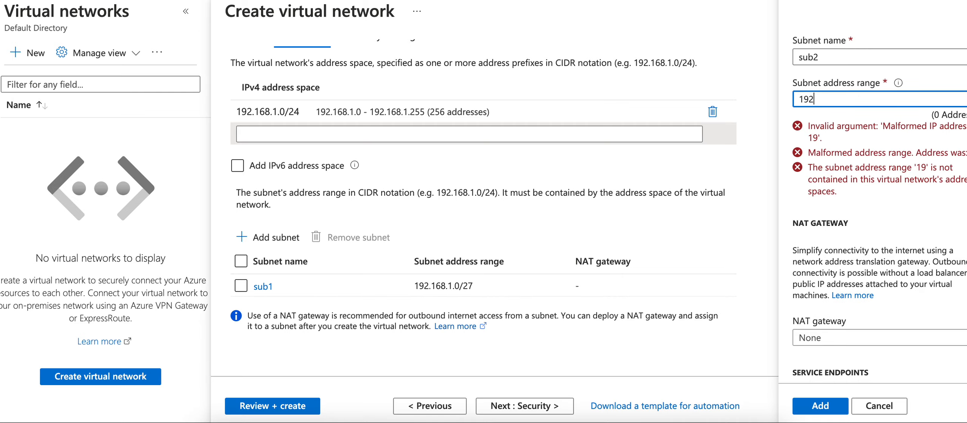
pyautogui.write('.168')
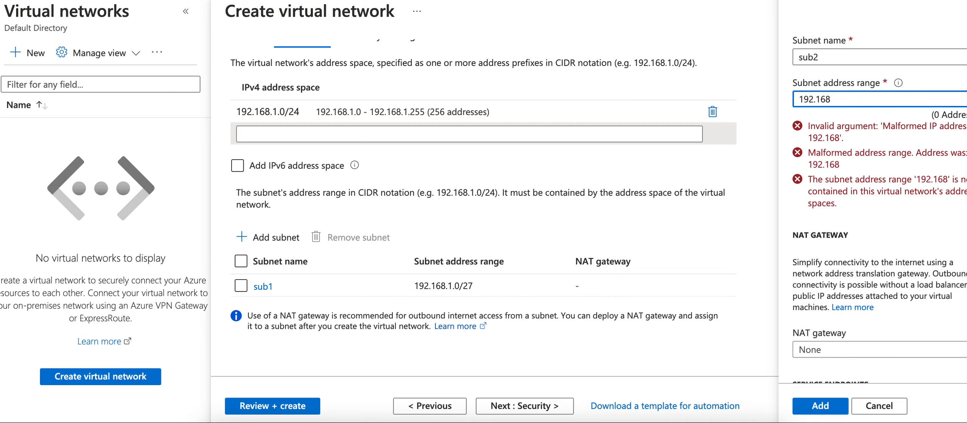
pyautogui.write('.1.21')
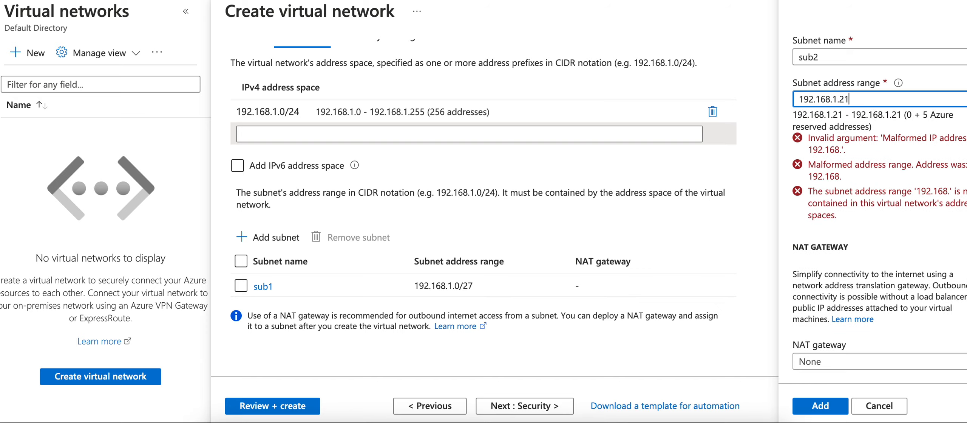
pyautogui.press('BackSpace')
pyautogui.press('BackSpace')
pyautogui.write('32/')
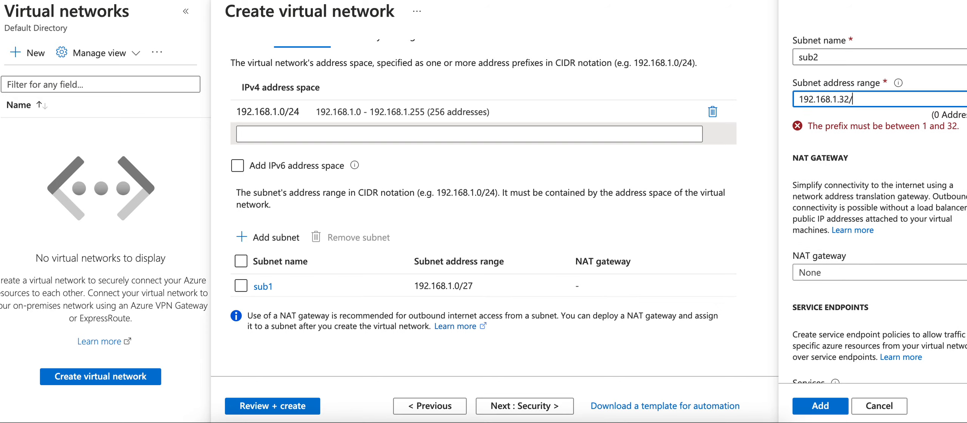
pyautogui.write('27')
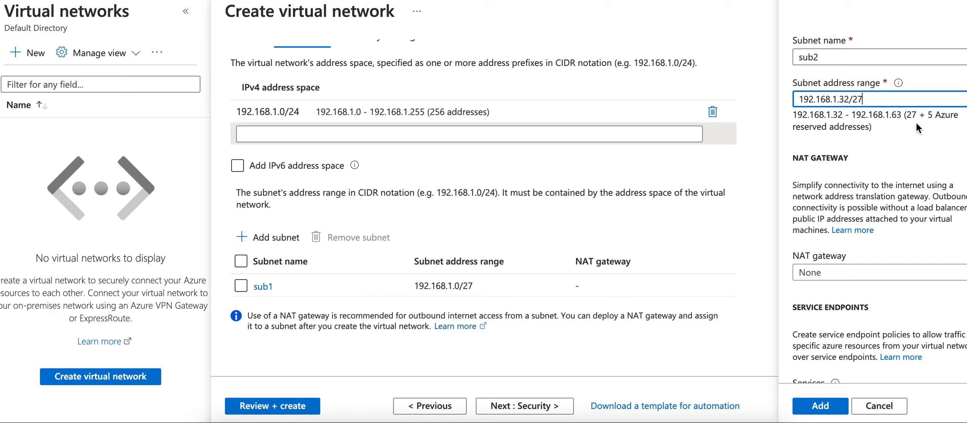
pyautogui.click(821, 407)
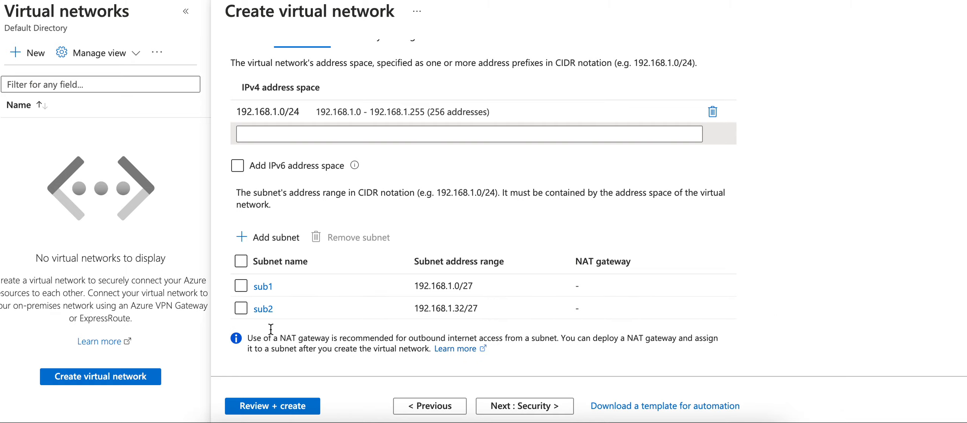
# Step: Add subnet sub3 with address range 192.168.1.64/27 to the virtual network
pyautogui.click(271, 237)
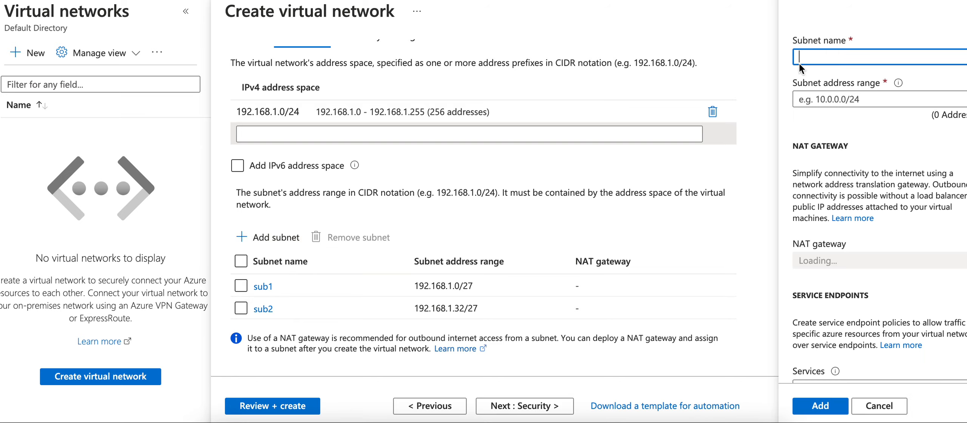
pyautogui.write('sub3')
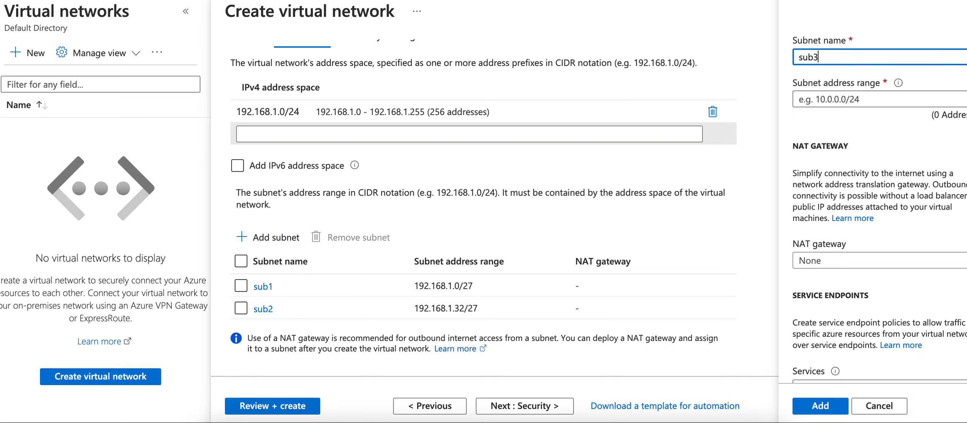
pyautogui.press('Tab')
pyautogui.write('192.1')
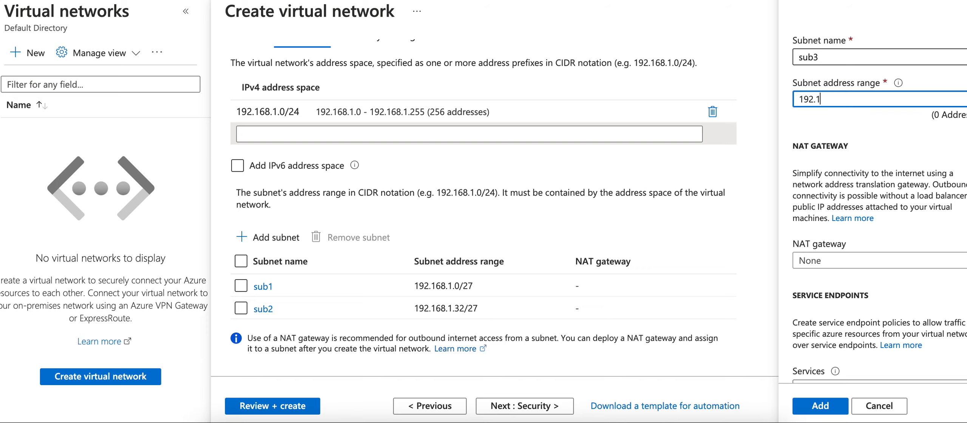
pyautogui.write('68.1.')
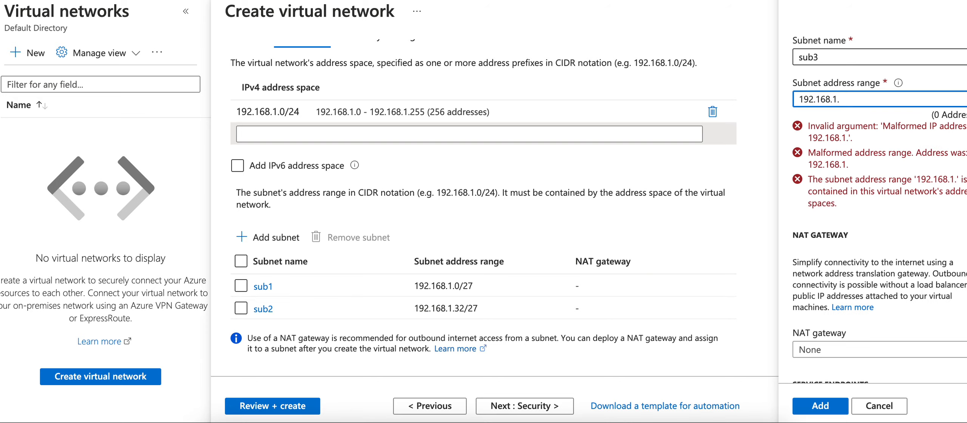
pyautogui.write('64/')
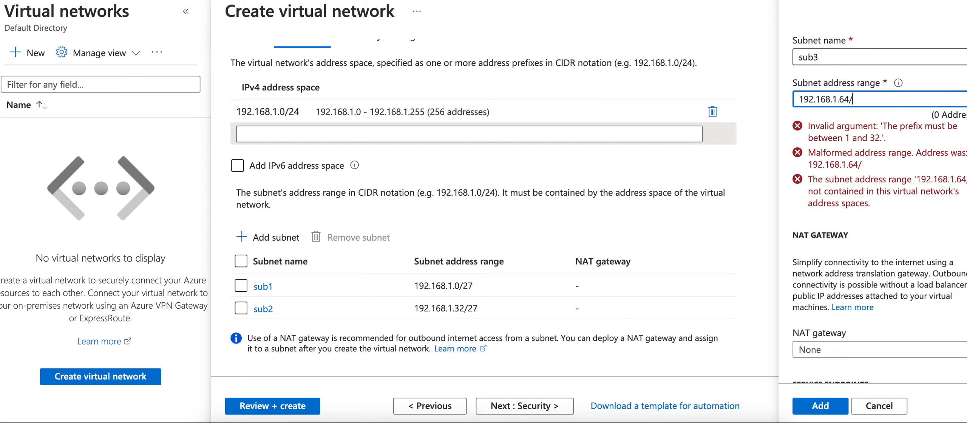
pyautogui.write('27')
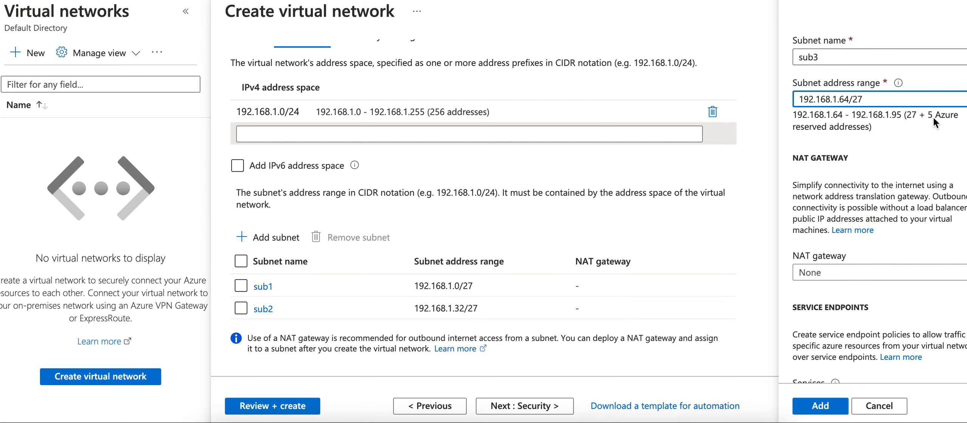
pyautogui.click(819, 406)
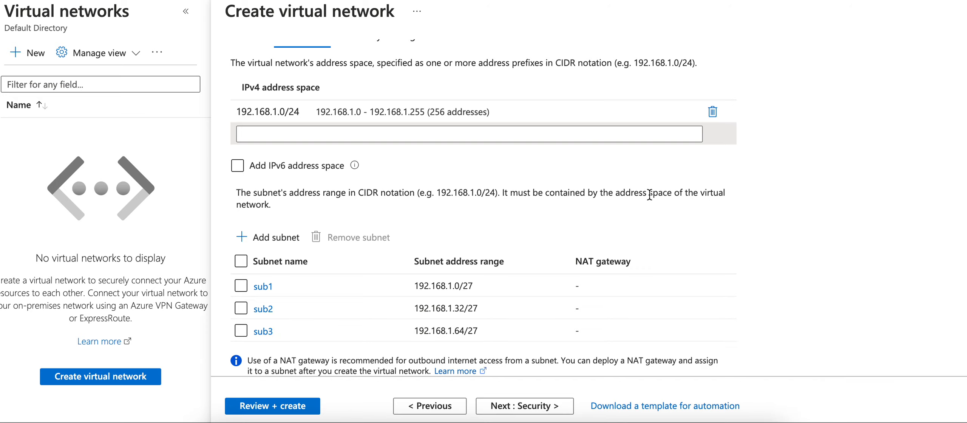
# Step: Add subnet sub4 with the address range from the spreadsheet's fourth subnet row, 192.168.1.96/27
pyautogui.click(272, 237)
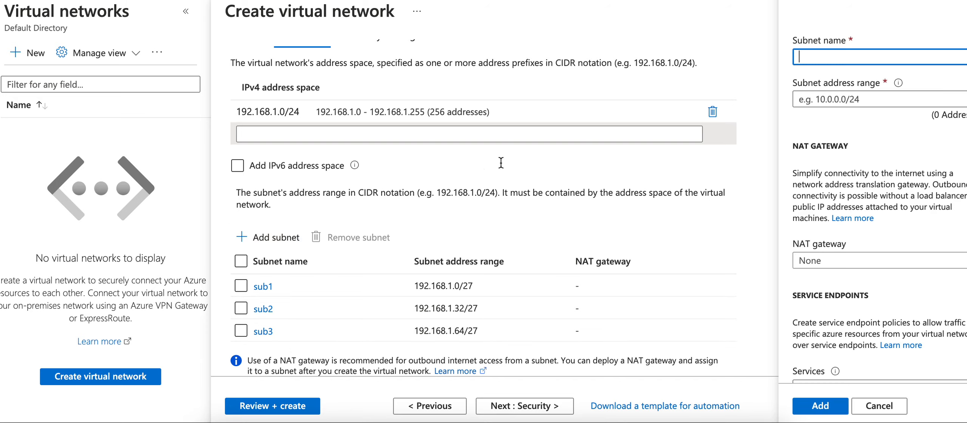
pyautogui.write('sub4')
pyautogui.press('Tab')
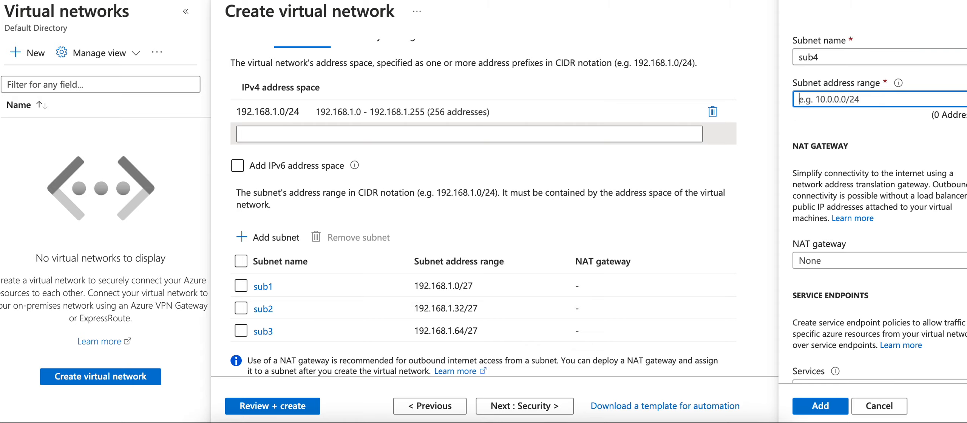
pyautogui.write('192.168.1')
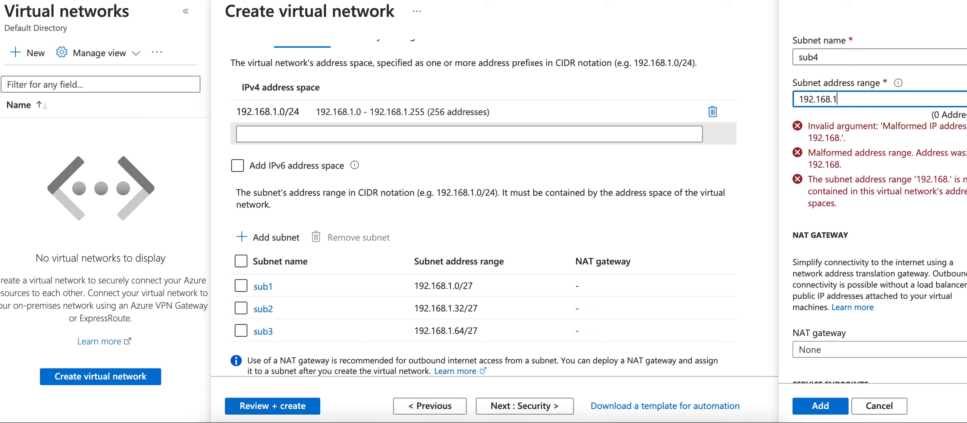
pyautogui.write('.')
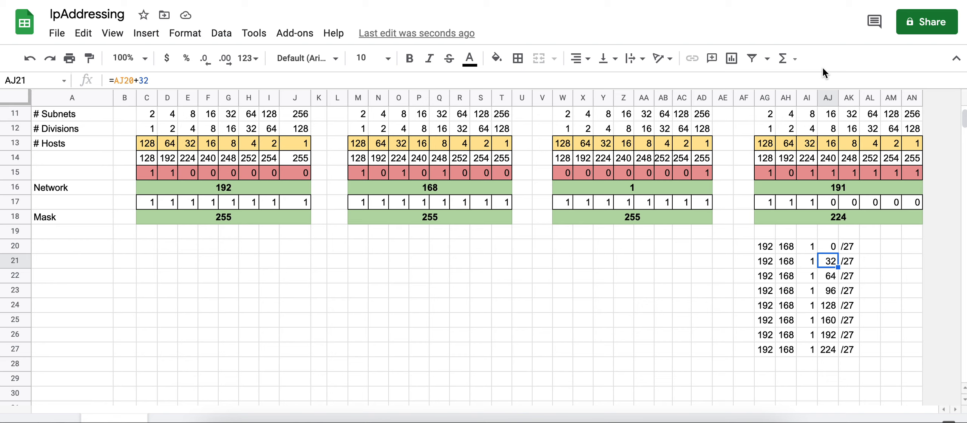
pyautogui.press('Down')
pyautogui.press('Down')
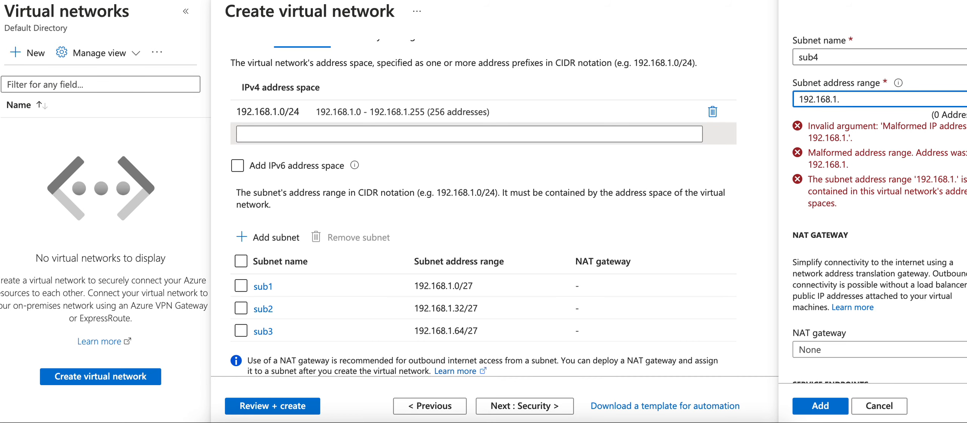
pyautogui.write('96/27')
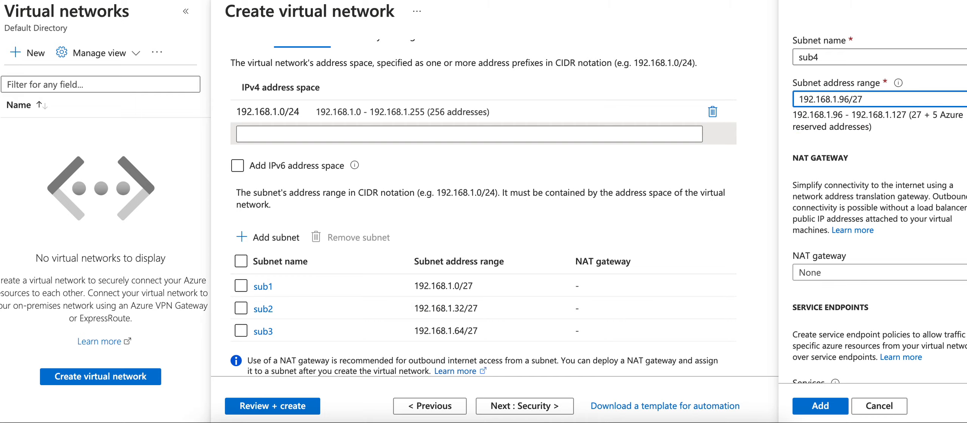
pyautogui.click(814, 408)
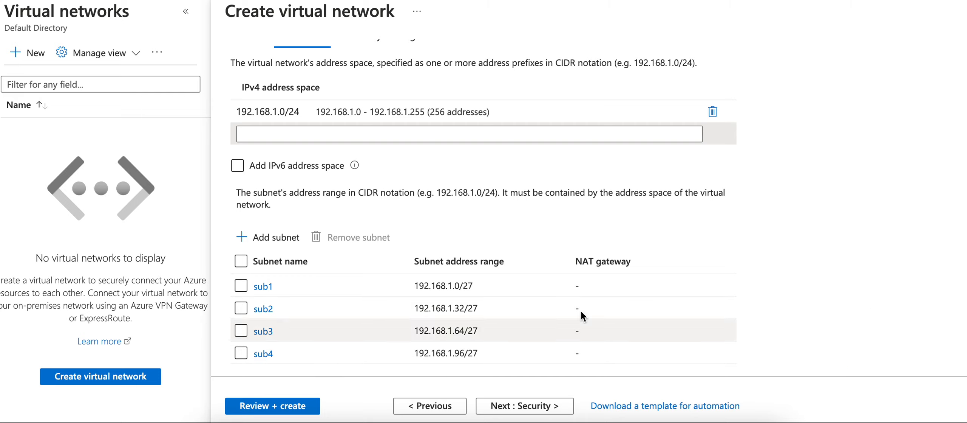
# Step: Start a new subnet named sub5 and give it the spreadsheet's fifth subnet, 192.168.1.128/27, as its address range
pyautogui.scroll(-2, 339, 300)
pyautogui.click(265, 171)
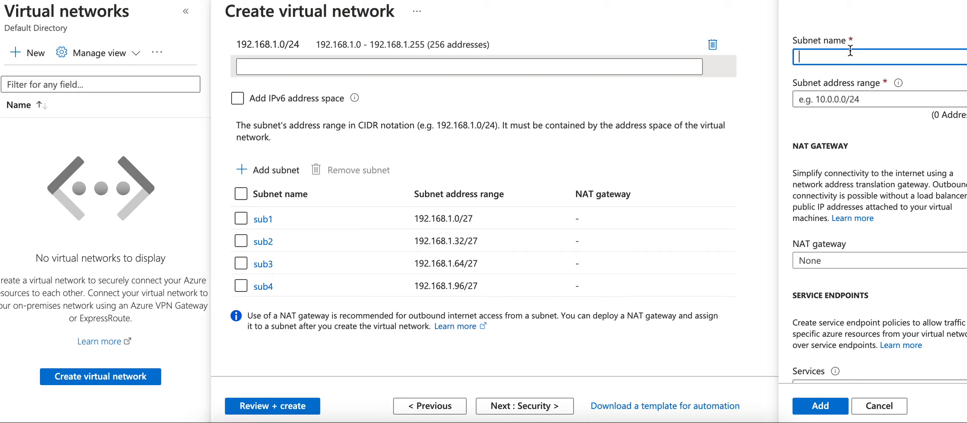
pyautogui.write('192.168.1.')
pyautogui.hotkey('ctrl', 'Tab')
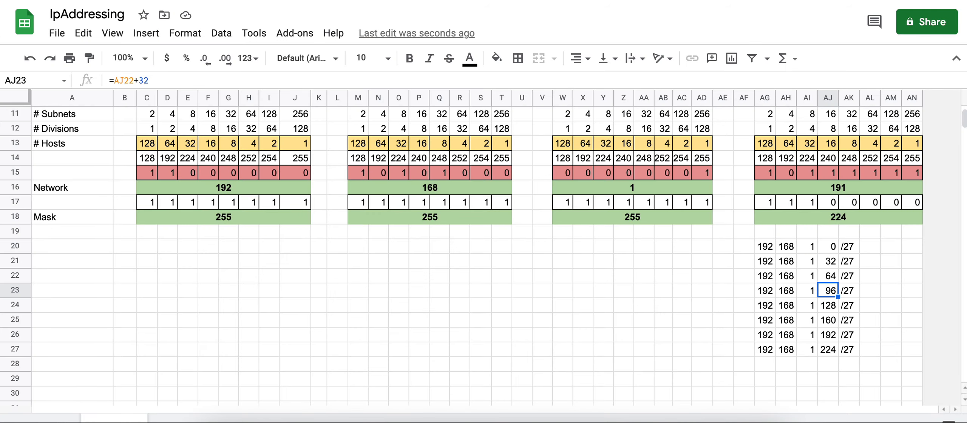
pyautogui.hotkey('ctrl', 'shift', 'Tab')
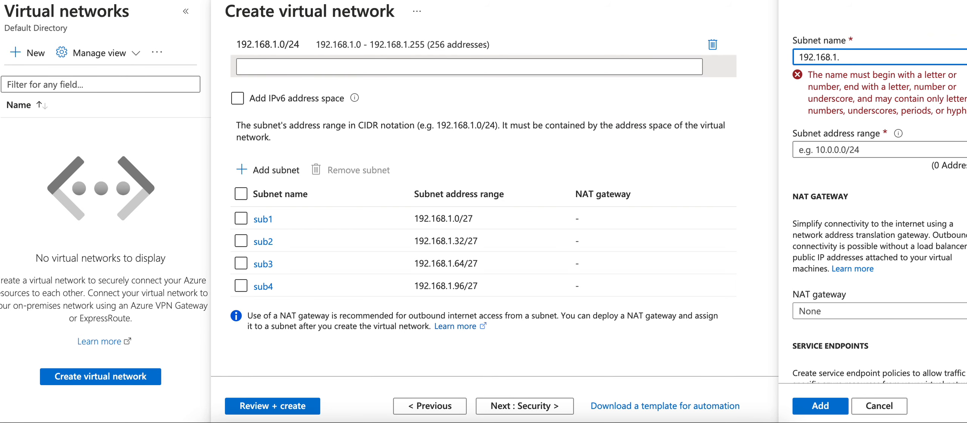
pyautogui.write('.128')
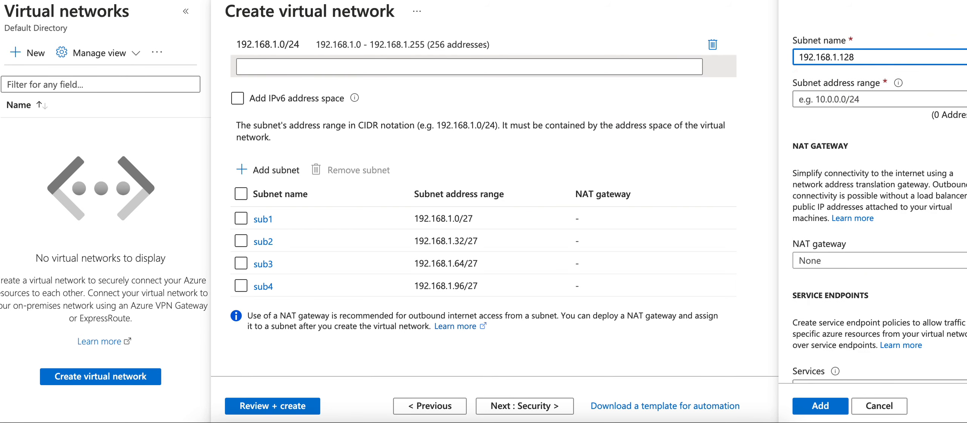
pyautogui.write('/27')
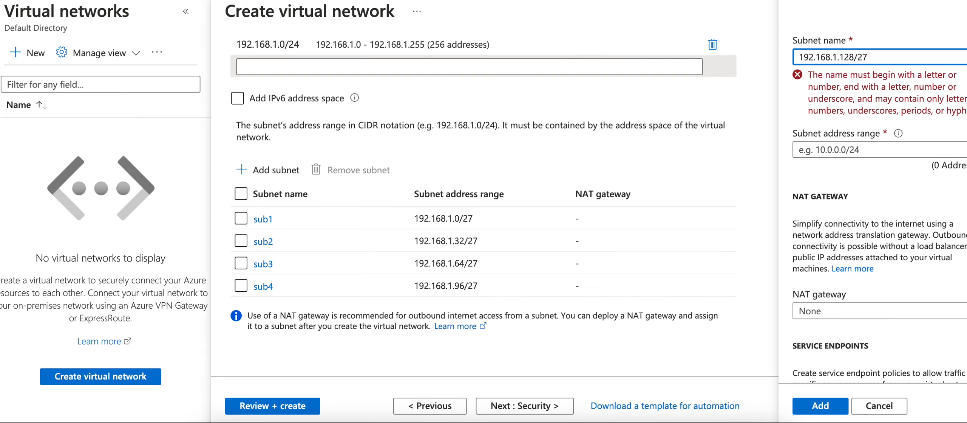
pyautogui.hotkey('ctrl', 'a')
pyautogui.hotkey('ctrl', 'x')
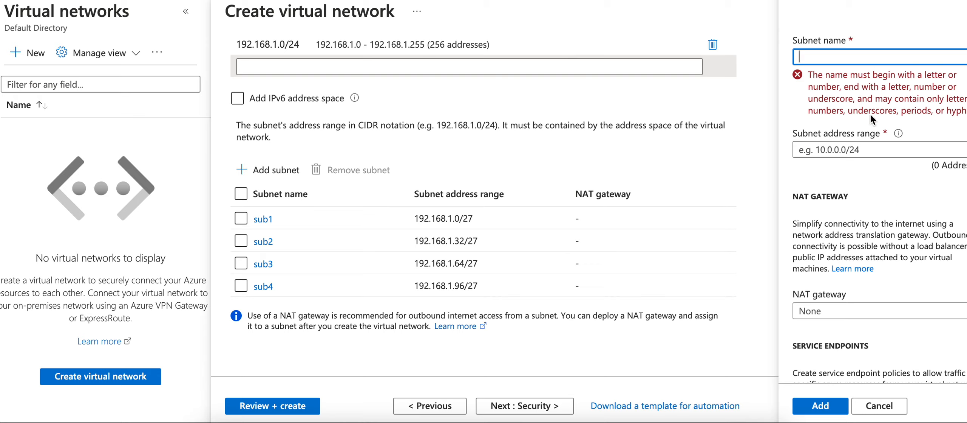
pyautogui.click(856, 189)
pyautogui.hotkey('ctrl', 'v')
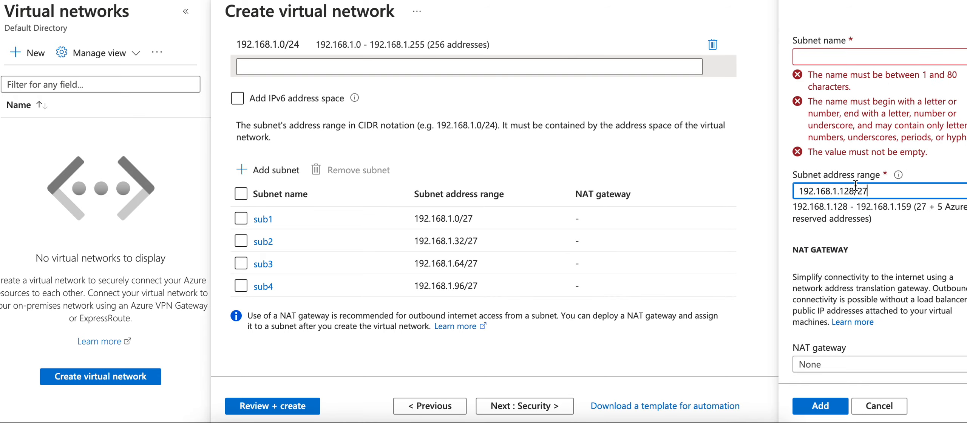
pyautogui.click(818, 58)
pyautogui.write('sub5')
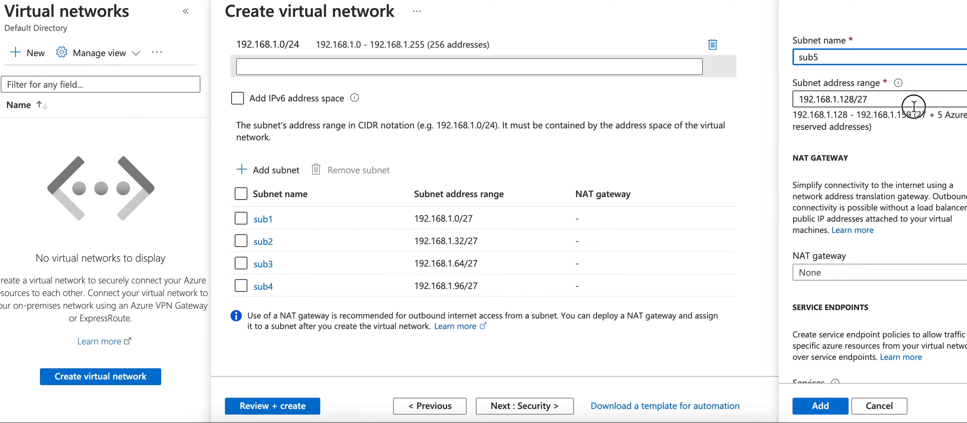
# Step: Try changing sub5's address range to 192.168.1.118/27
pyautogui.click(915, 104)
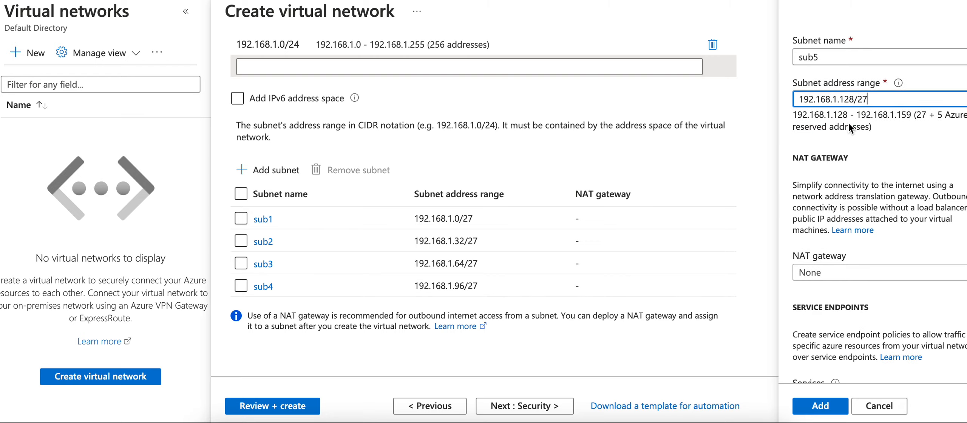
pyautogui.click(850, 98)
pyautogui.press('BackSpace')
pyautogui.write('1')
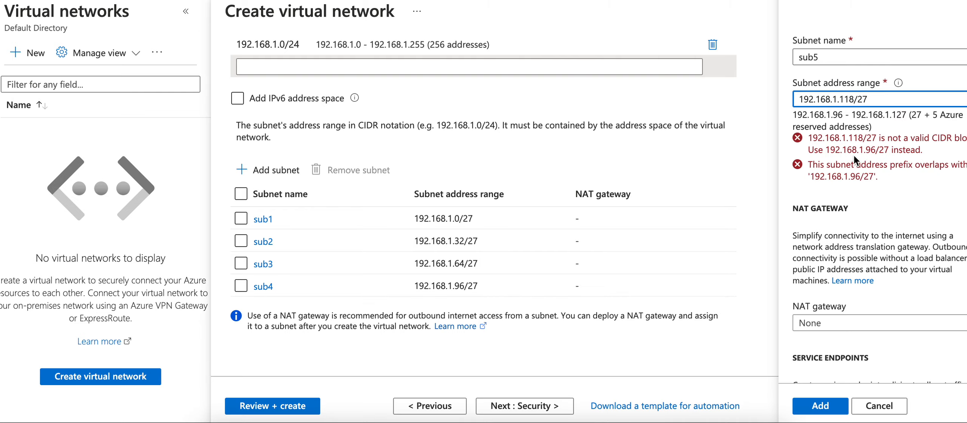
# Step: Correct sub5's address range to 192.168.1.128/27 and add the subnet to the virtual network
pyautogui.moveTo(879, 178); pyautogui.dragTo(807, 166)
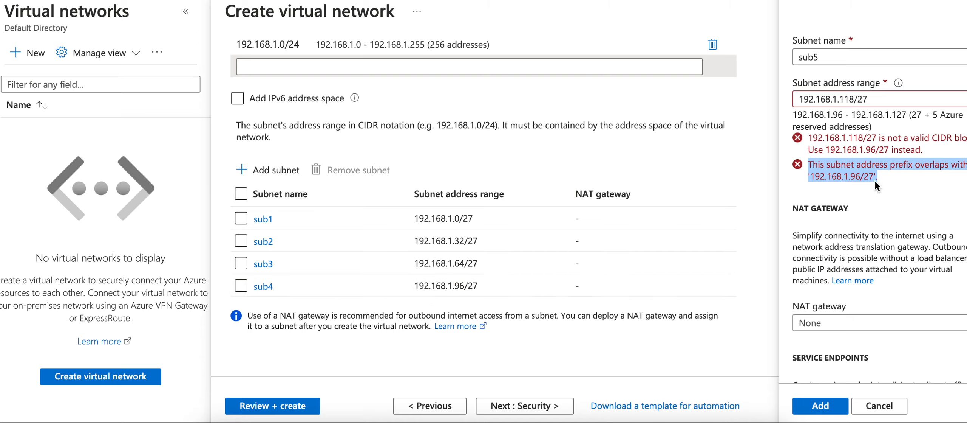
pyautogui.click(850, 99)
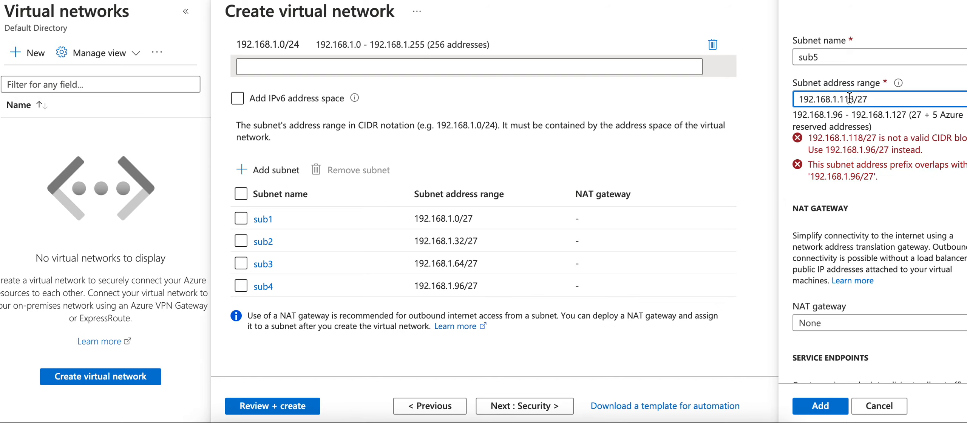
pyautogui.press('BackSpace')
pyautogui.write('2')
pyautogui.click(913, 173)
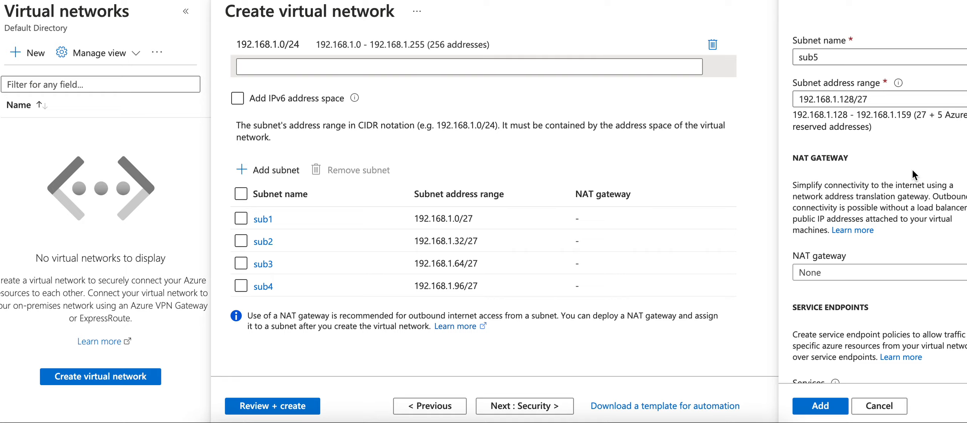
pyautogui.click(820, 405)
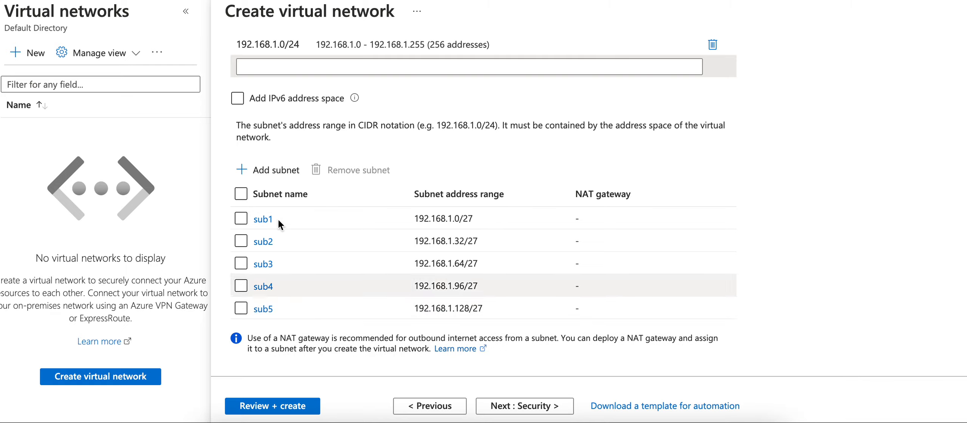
# Step: Add subnet sub6 with address range 192.168.1.160/27 to the virtual network
pyautogui.click(287, 172)
pyautogui.write('s')
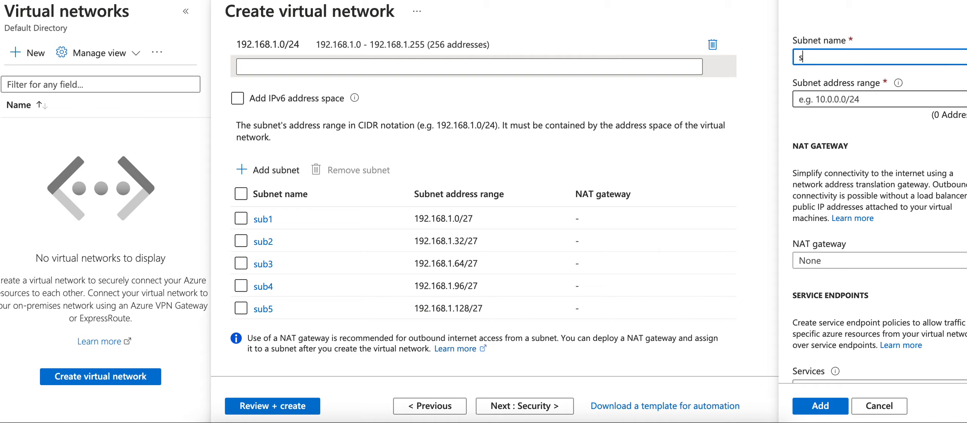
pyautogui.write('ub6')
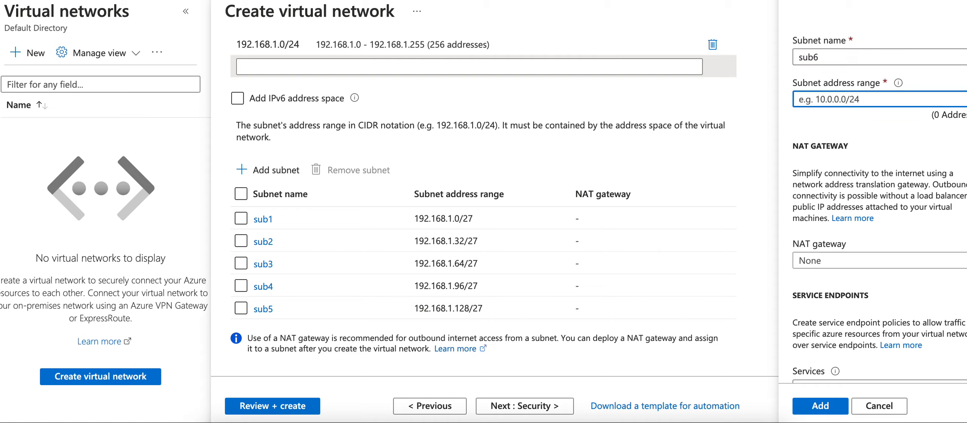
pyautogui.hotkey('ctrl', 'v')
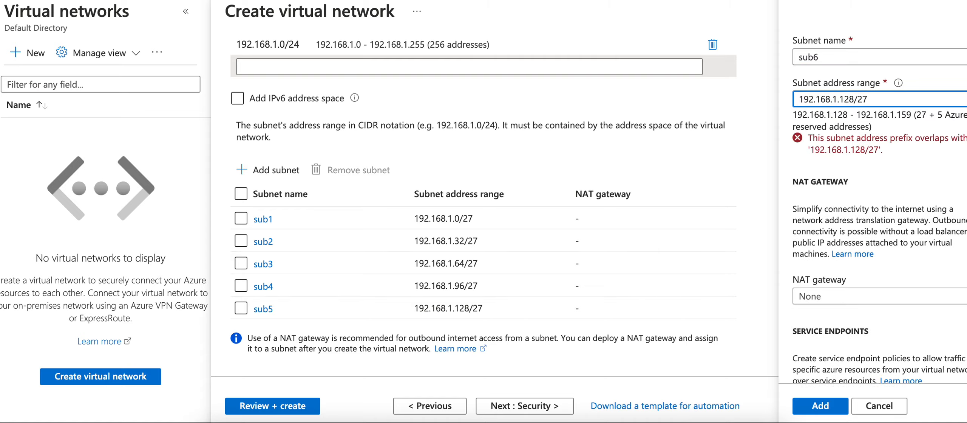
pyautogui.click(853, 99)
pyautogui.press('BackSpace')
pyautogui.press('BackSpace')
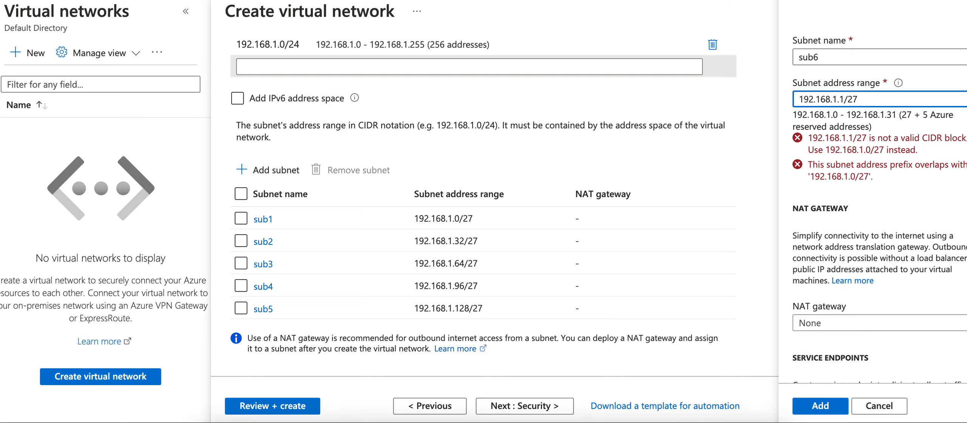
pyautogui.write('60')
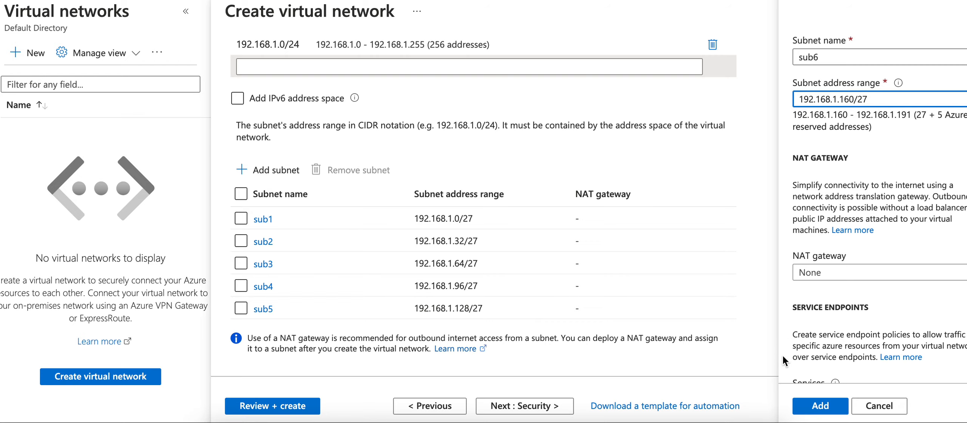
pyautogui.click(817, 405)
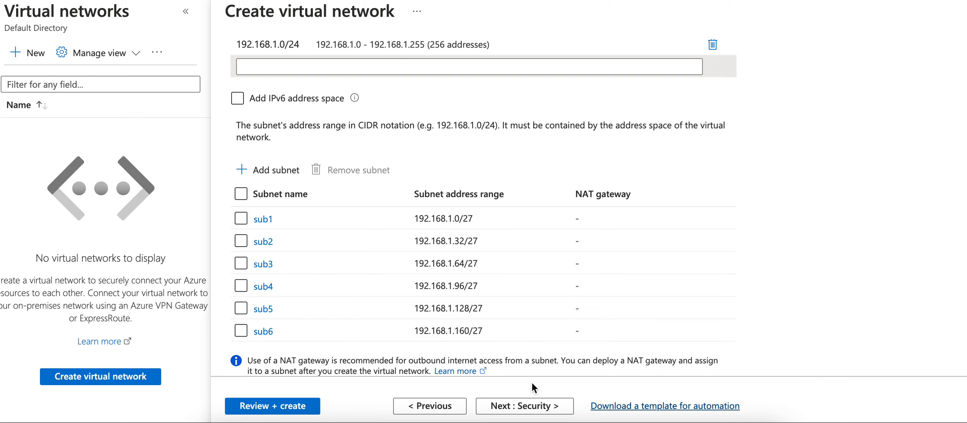
# Step: Add subnet sub7 with address range 192.168.1.192/27 to the virtual network
pyautogui.click(289, 170)
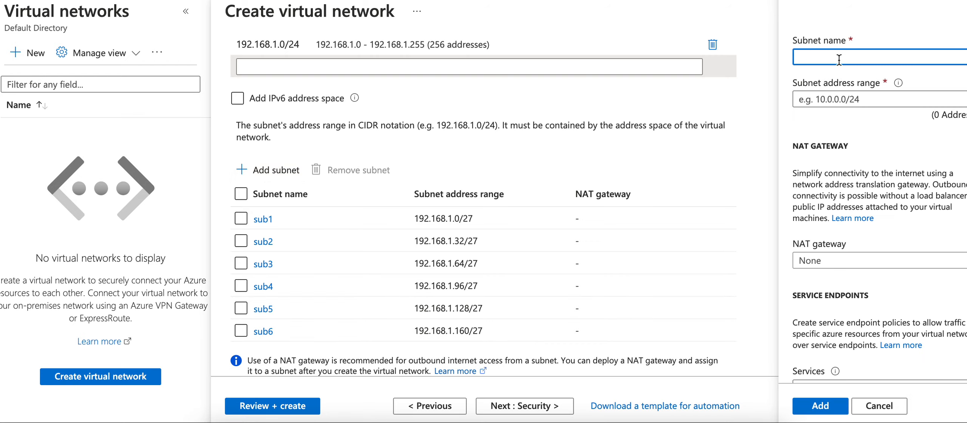
pyautogui.write('sub7')
pyautogui.press('Tab')
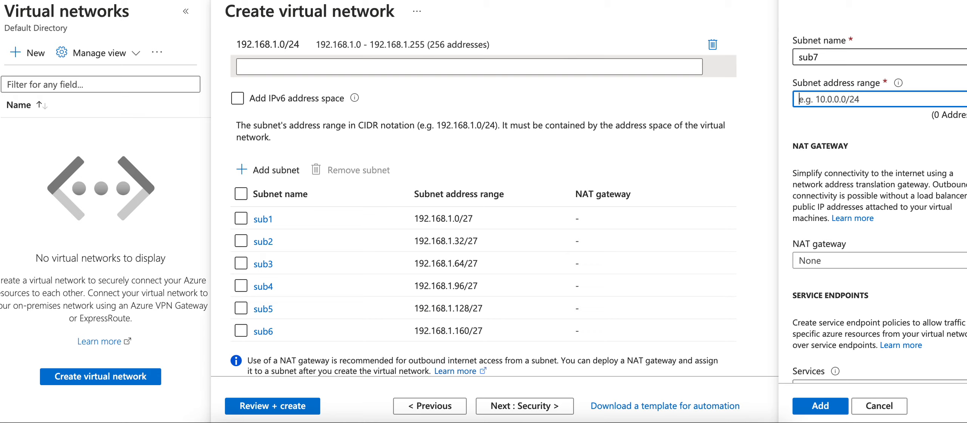
pyautogui.hotkey('ctrl', 'v')
pyautogui.press('Left')
pyautogui.press('Left')
pyautogui.press('Left')
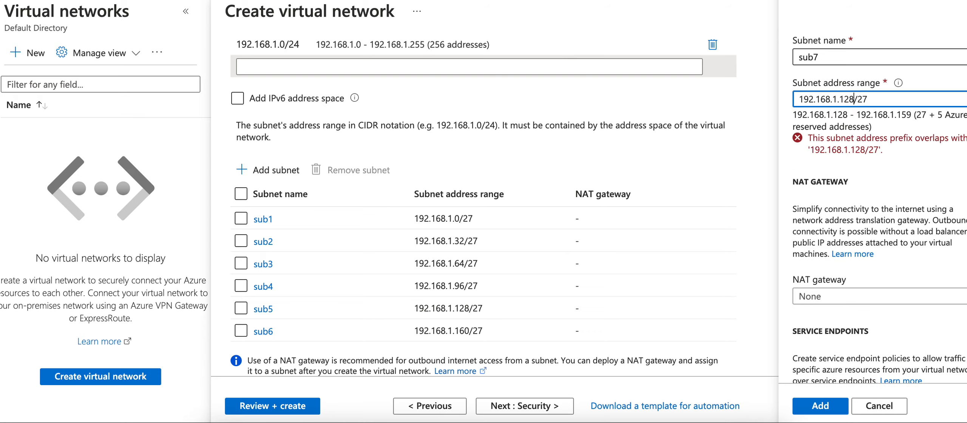
pyautogui.press('BackSpace')
pyautogui.press('BackSpace')
pyautogui.write('92')
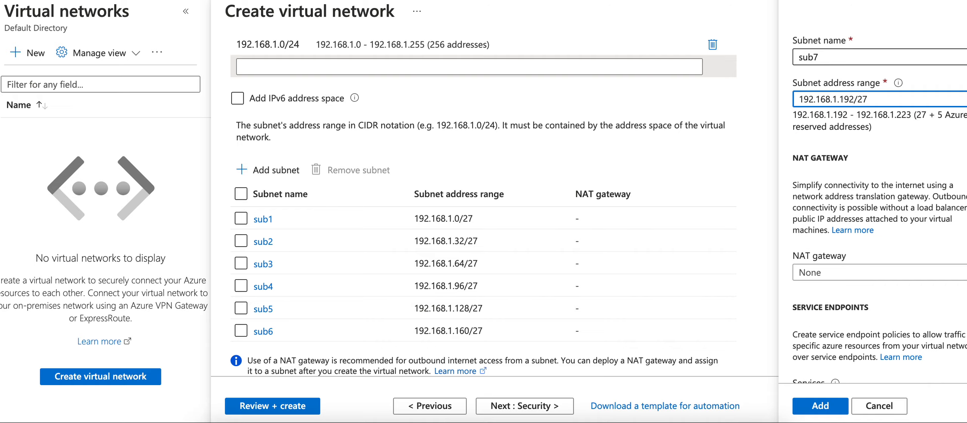
pyautogui.click(819, 406)
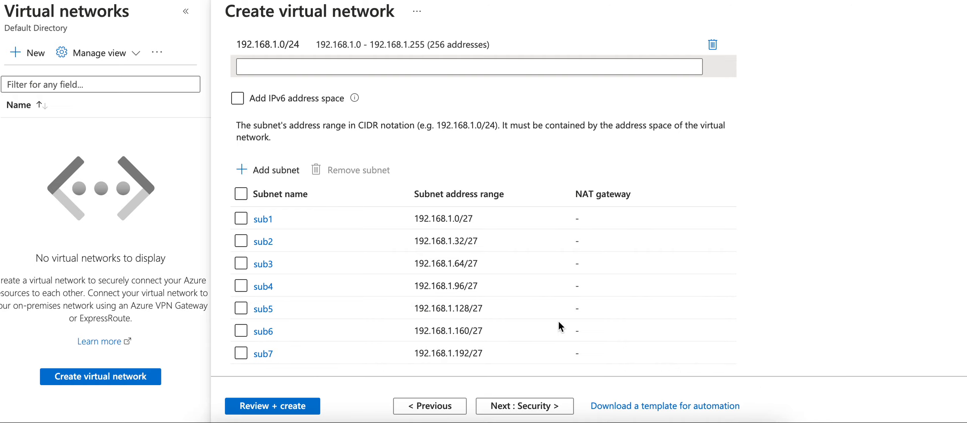
# Step: Add subnet sub8 with address range 192.168.1.224/27 to the virtual network
pyautogui.scroll(-2, 340, 316)
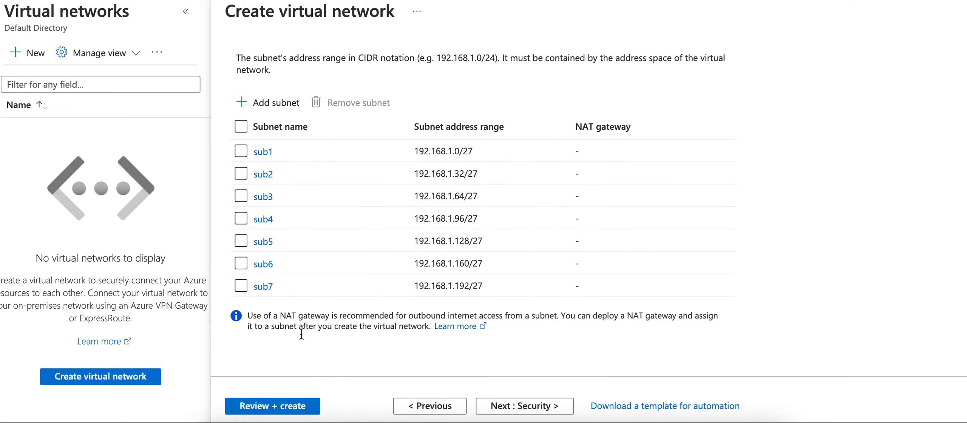
pyautogui.click(256, 102)
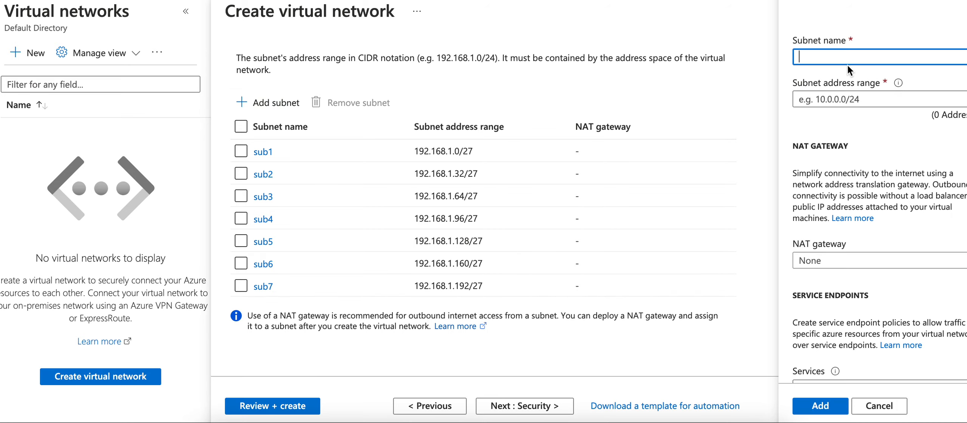
pyautogui.write('sub8')
pyautogui.press('Tab')
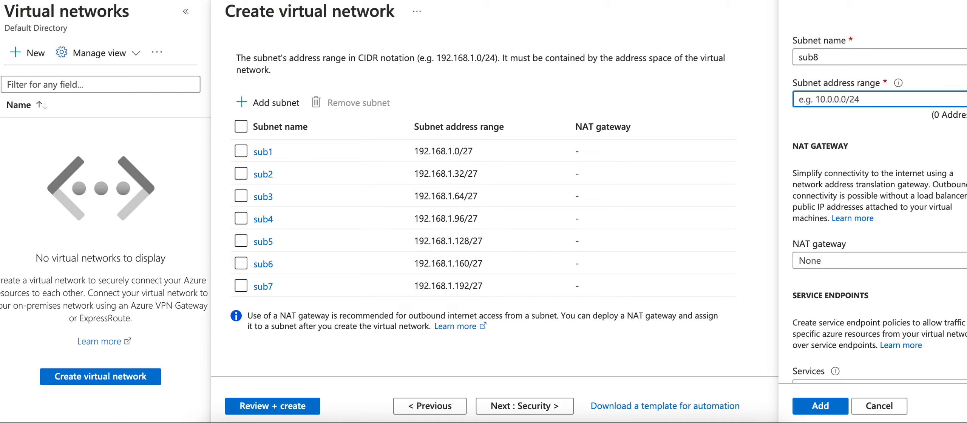
pyautogui.write('192.168.1.128/27')
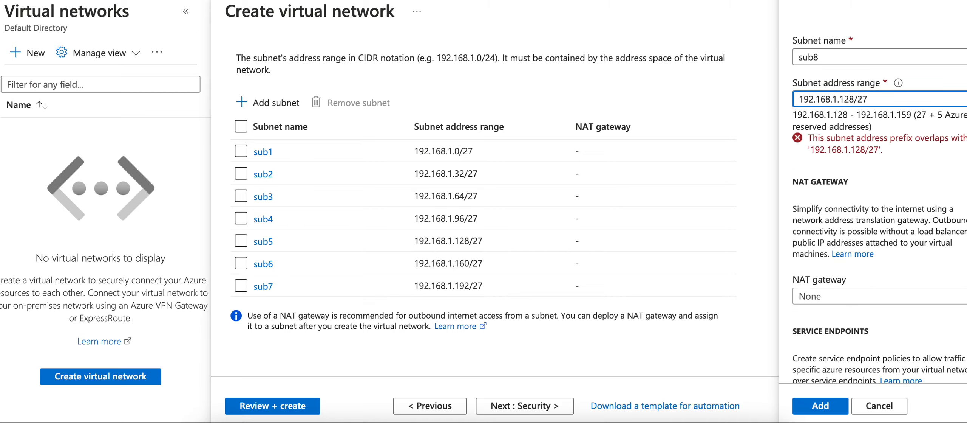
pyautogui.press('Left')
pyautogui.press('Left')
pyautogui.press('BackSpace')
pyautogui.press('BackSpace')
pyautogui.press('BackSpace')
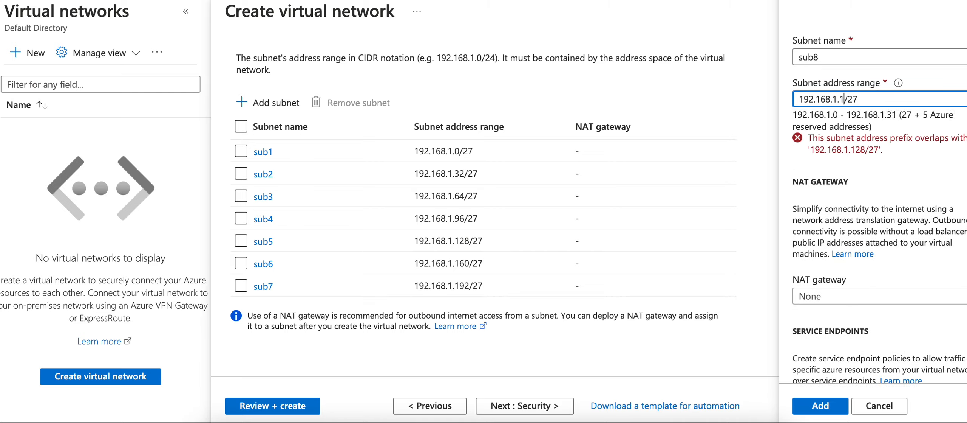
pyautogui.write('224')
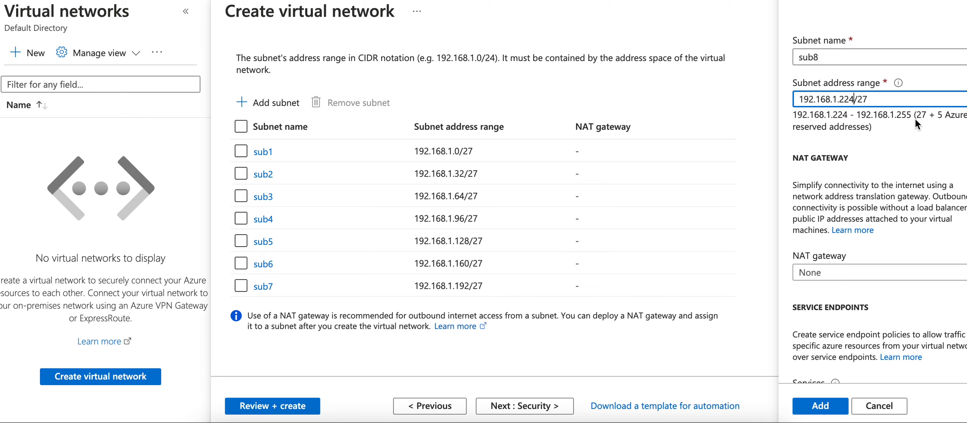
pyautogui.click(822, 408)
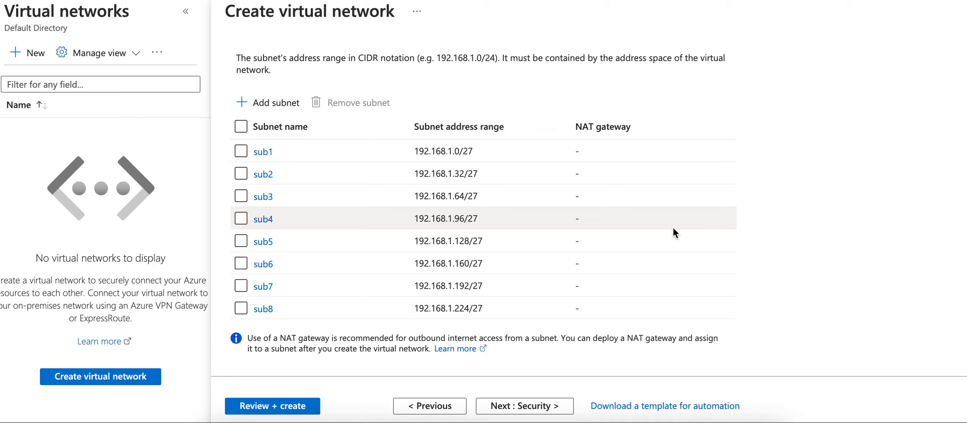
# Step: Keep the default security settings and no tags, validate the configuration, and create the virtual network
pyautogui.click(539, 407)
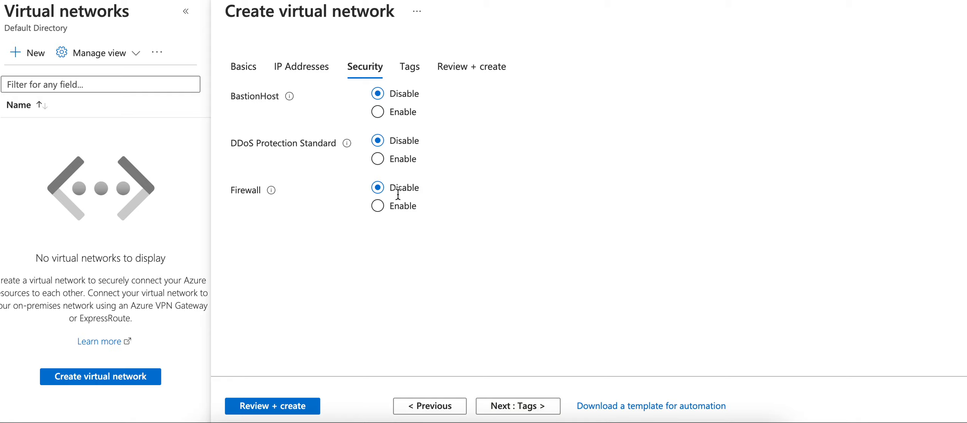
pyautogui.click(529, 407)
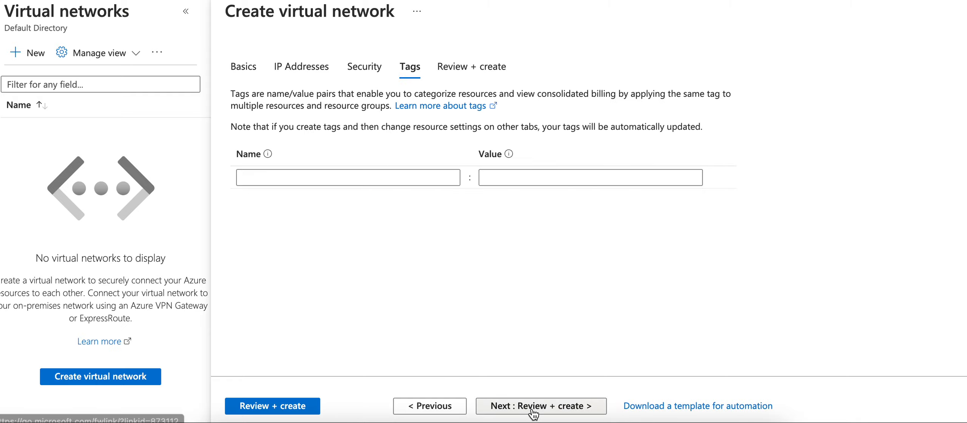
pyautogui.click(551, 410)
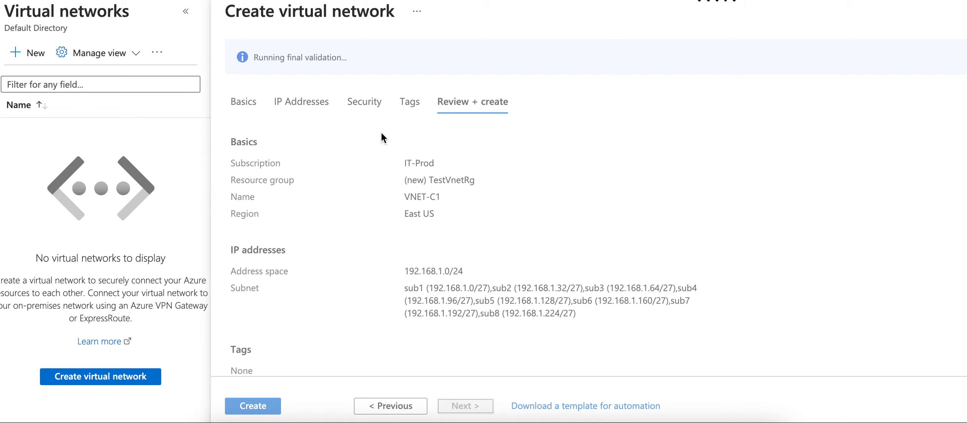
pyautogui.click(276, 408)
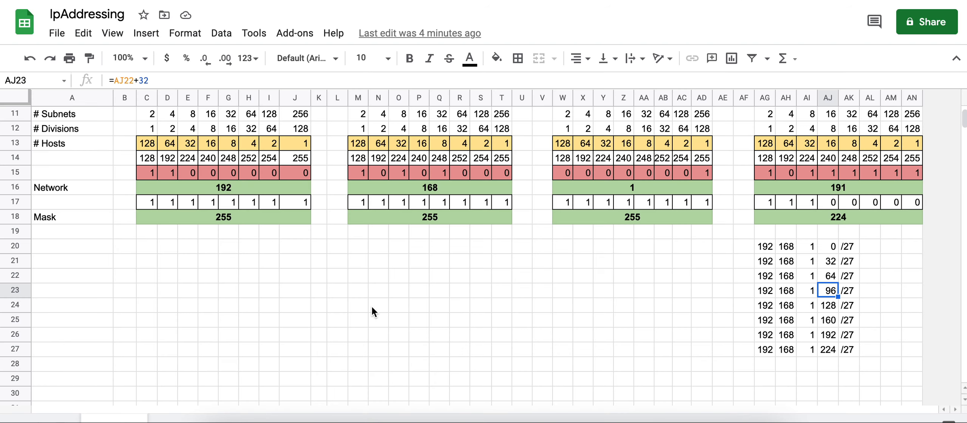
# Step: Add a new blank sheet to the IpAddressing spreadsheet and select cell B4
pyautogui.scroll(-2, 286, 355)
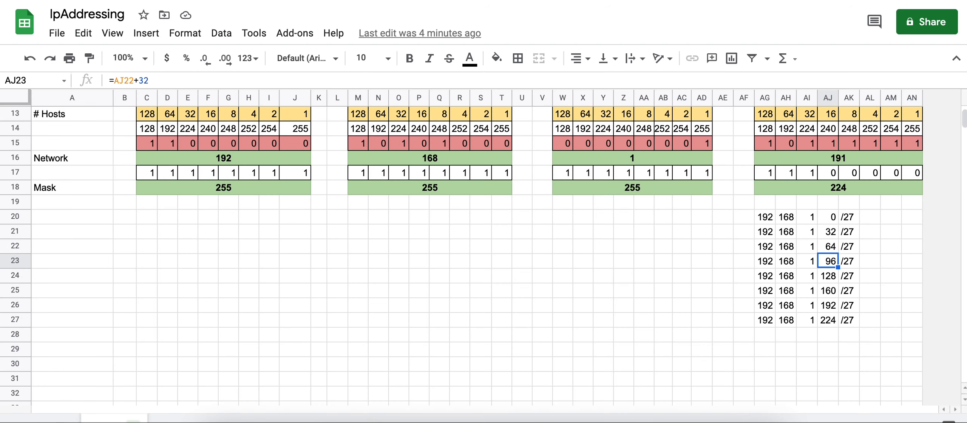
pyautogui.click(39, 420)
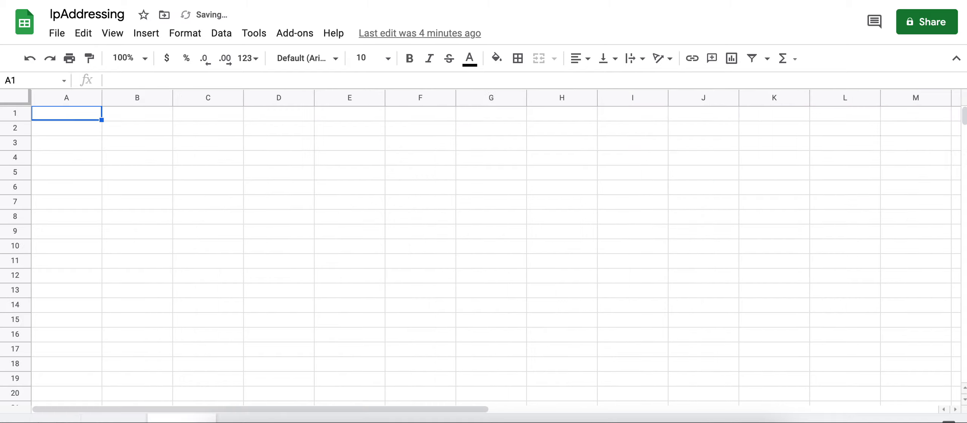
pyautogui.click(146, 154)
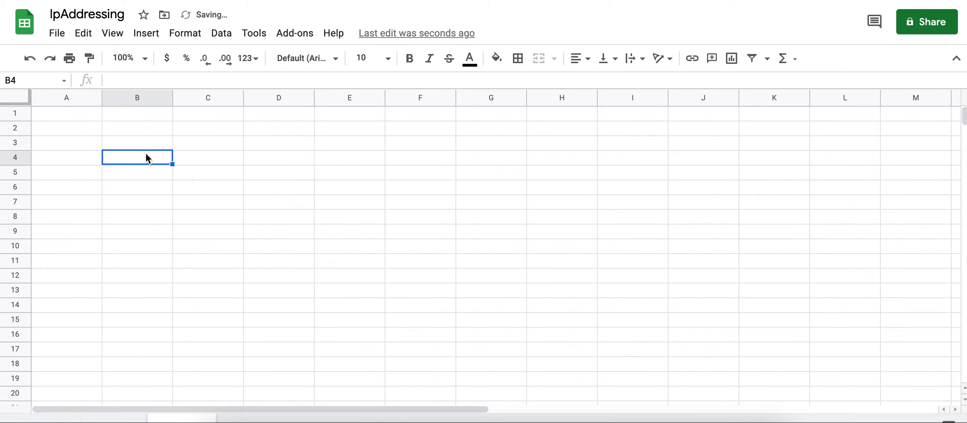
pyautogui.write('1')
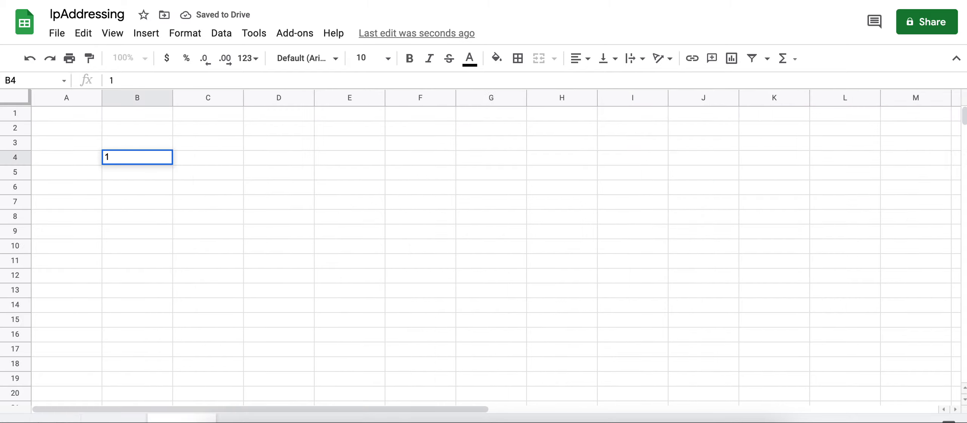
pyautogui.press('Tab')
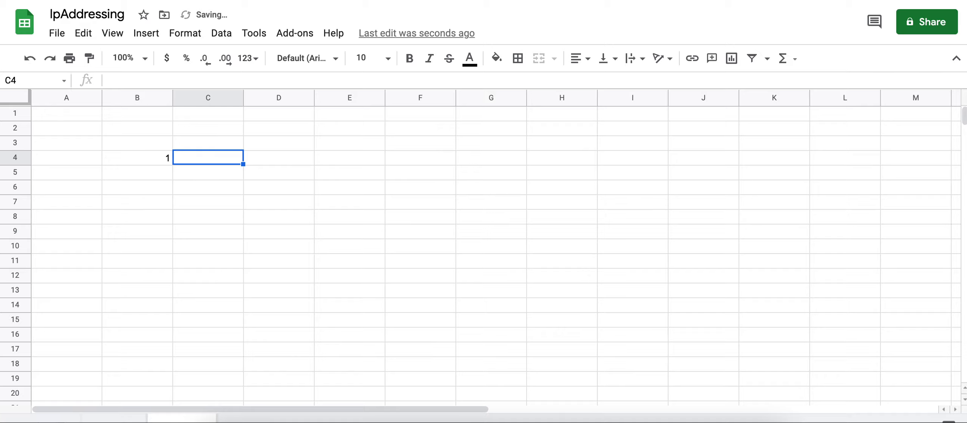
pyautogui.press('Left')
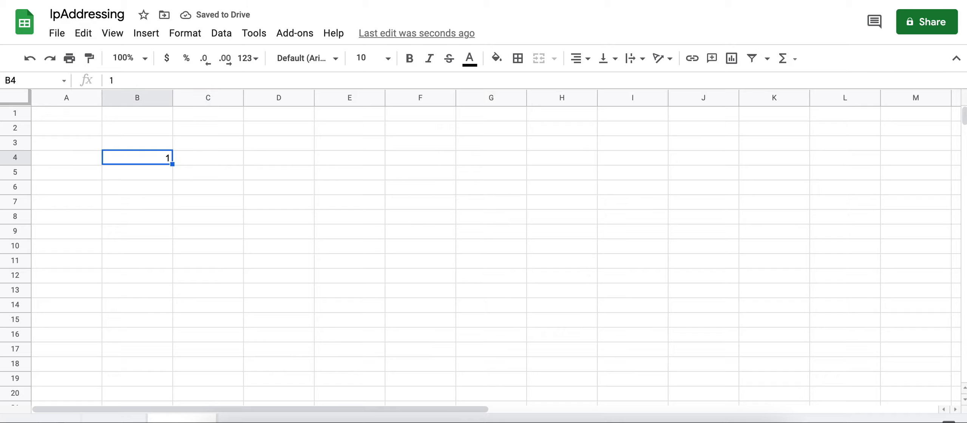
# Step: Fill cells B4 through I4 with the descending place values 128, 64, 32, 16, 8, 4, 2 and 1
pyautogui.write('128')
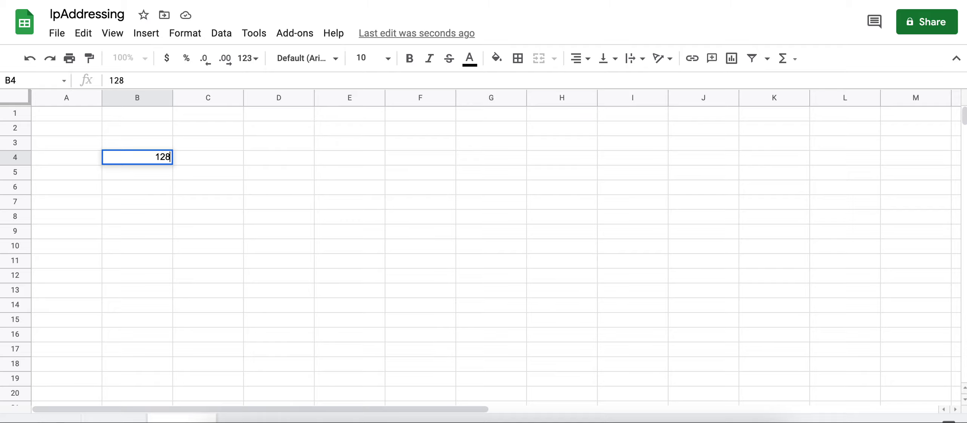
pyautogui.press('Tab')
pyautogui.write('64')
pyautogui.press('Tab')
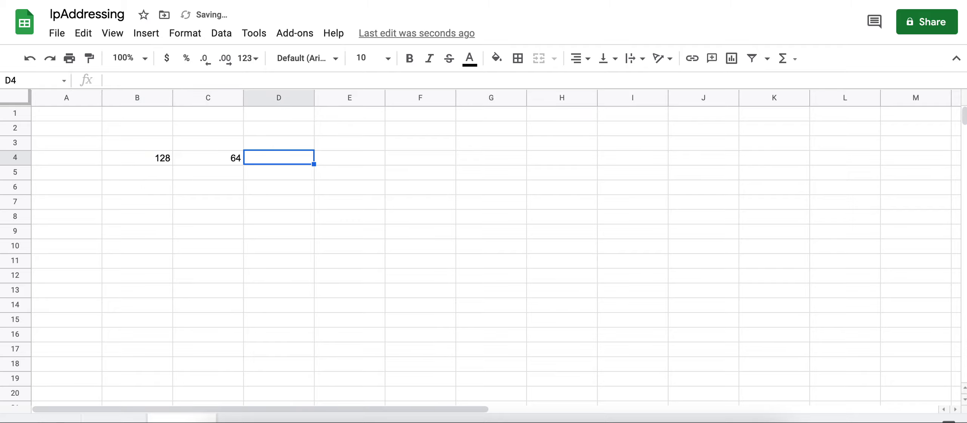
pyautogui.write('32')
pyautogui.press('Tab')
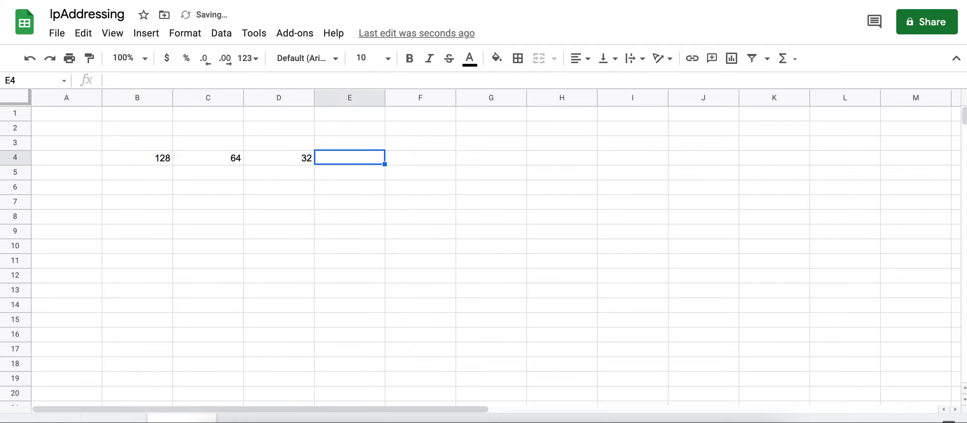
pyautogui.write('16')
pyautogui.press('Tab')
pyautogui.write('8')
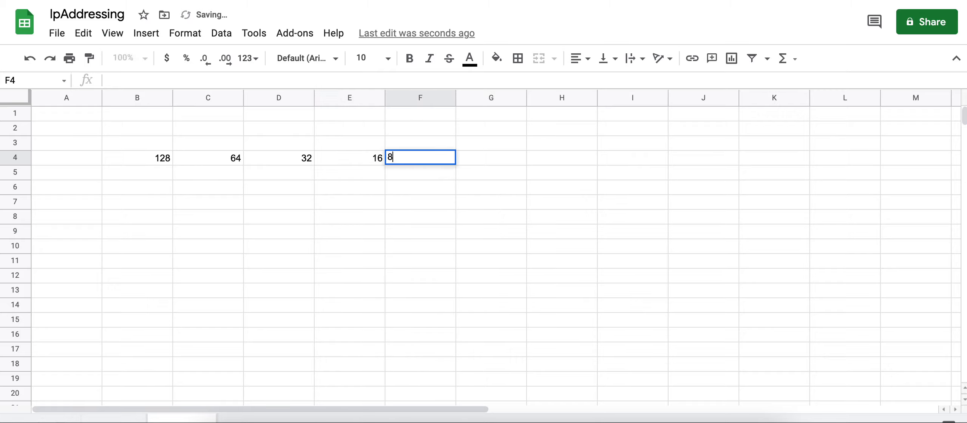
pyautogui.press('Tab')
pyautogui.write('4')
pyautogui.press('Tab')
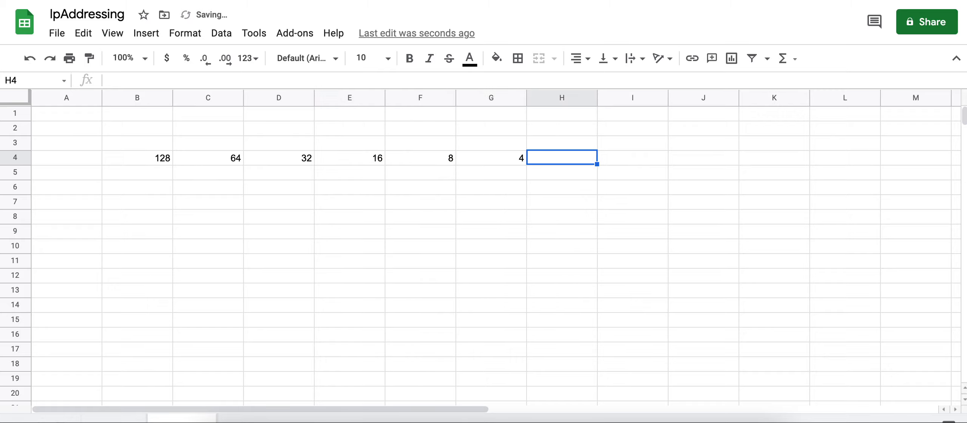
pyautogui.write('2')
pyautogui.press('Tab')
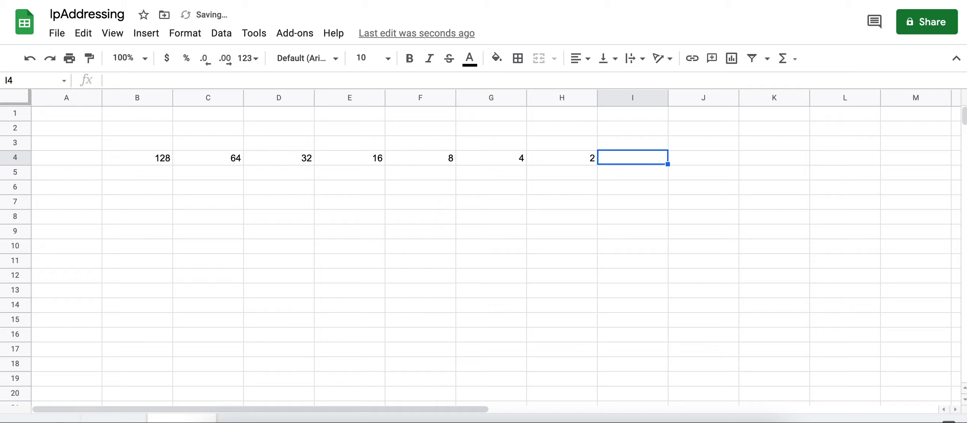
pyautogui.write('1')
pyautogui.press('Tab')
# Step: Fill cells B5 through I5 with the ascending values 1, 2, 4, 8, 16, 32, 64 and 128
pyautogui.press('Down')
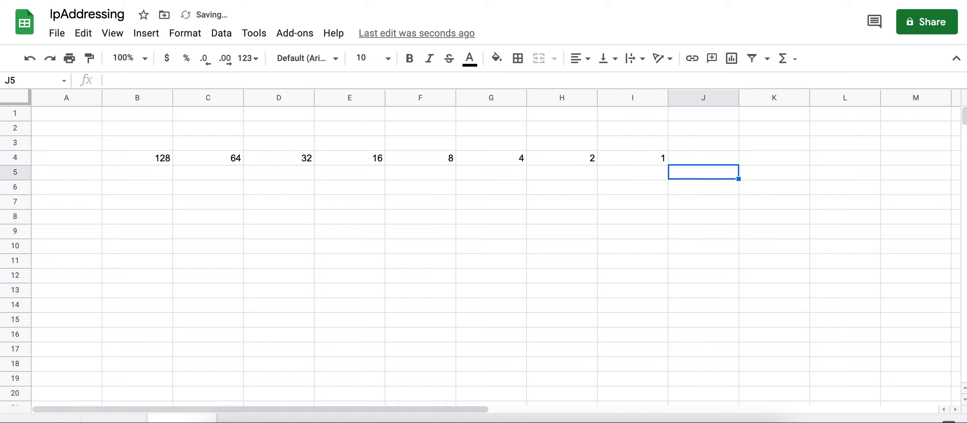
pyautogui.press('Left')
pyautogui.press('Left')
pyautogui.press('Left')
pyautogui.press('Left')
pyautogui.press('Left')
pyautogui.press('Left')
pyautogui.press('Left')
pyautogui.press('Left')
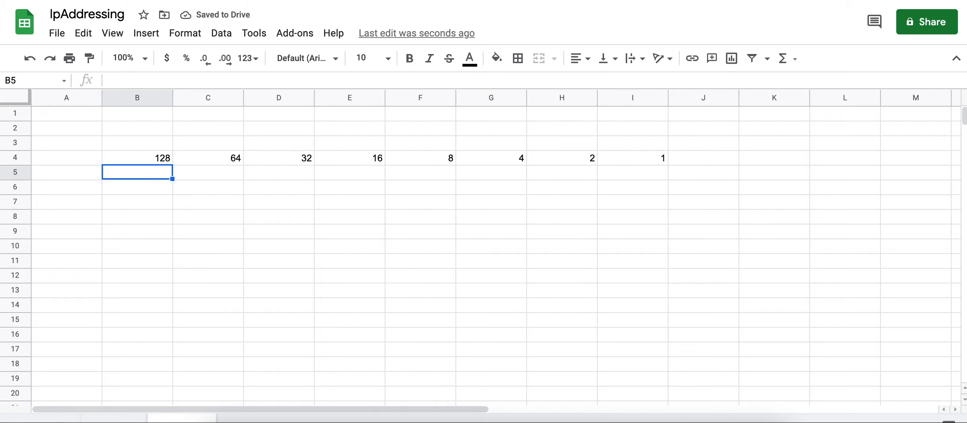
pyautogui.write('1')
pyautogui.press('Tab')
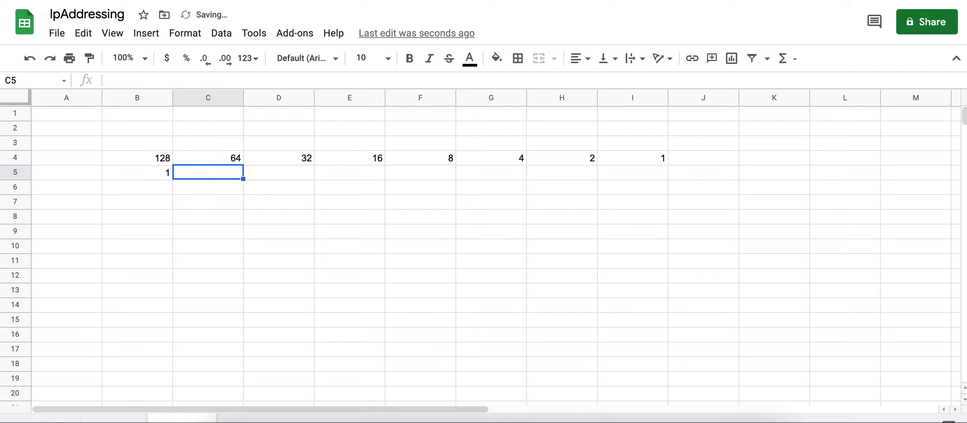
pyautogui.write('2')
pyautogui.press('Tab')
pyautogui.write('4')
pyautogui.press('Tab')
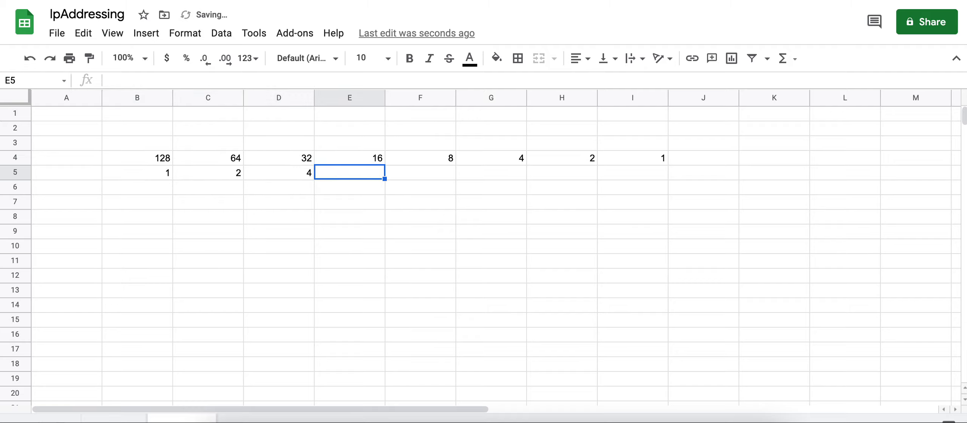
pyautogui.write('8')
pyautogui.press('Tab')
pyautogui.write('16')
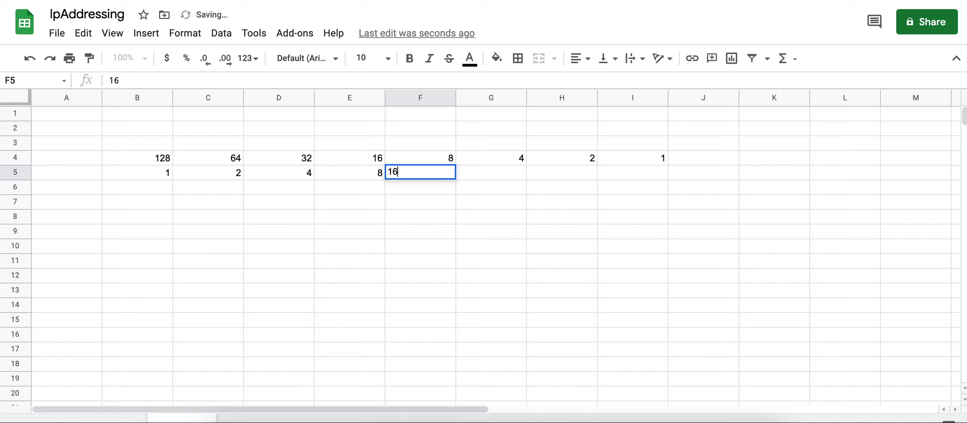
pyautogui.press('Tab')
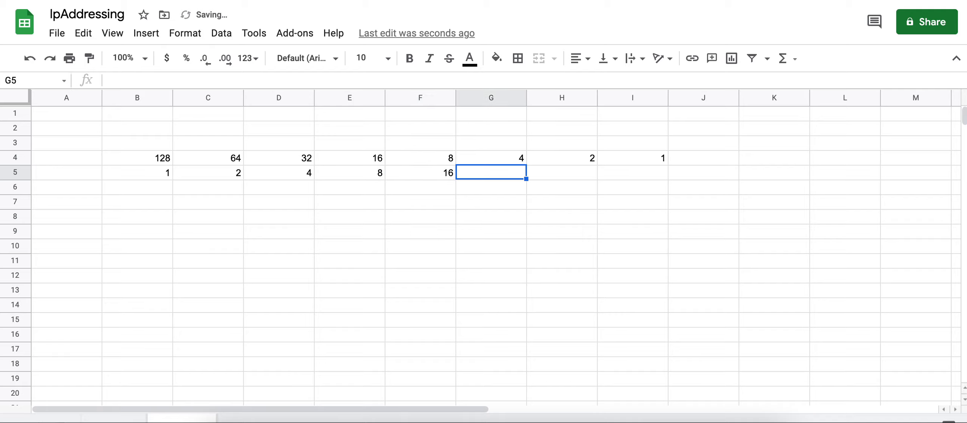
pyautogui.write('32')
pyautogui.press('Tab')
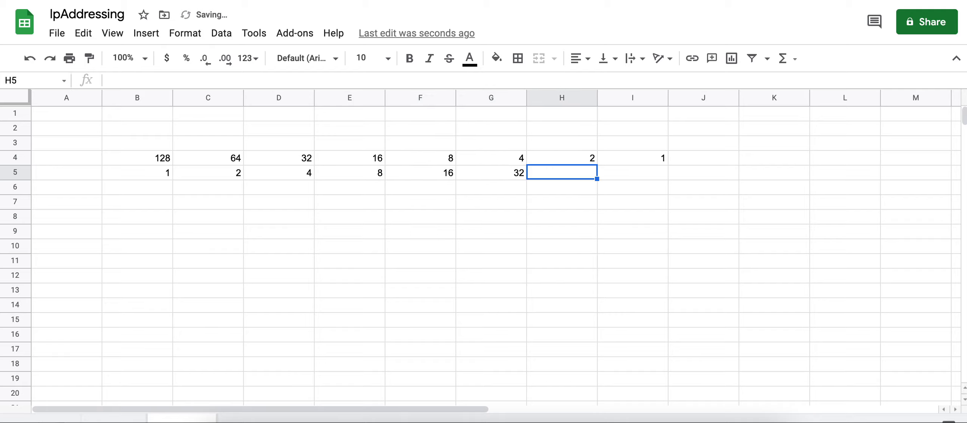
pyautogui.write('64')
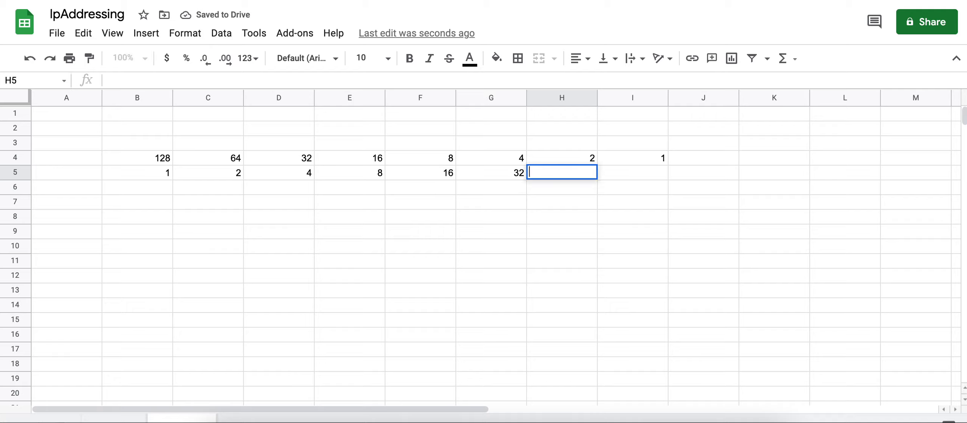
pyautogui.press('Tab')
pyautogui.write('128')
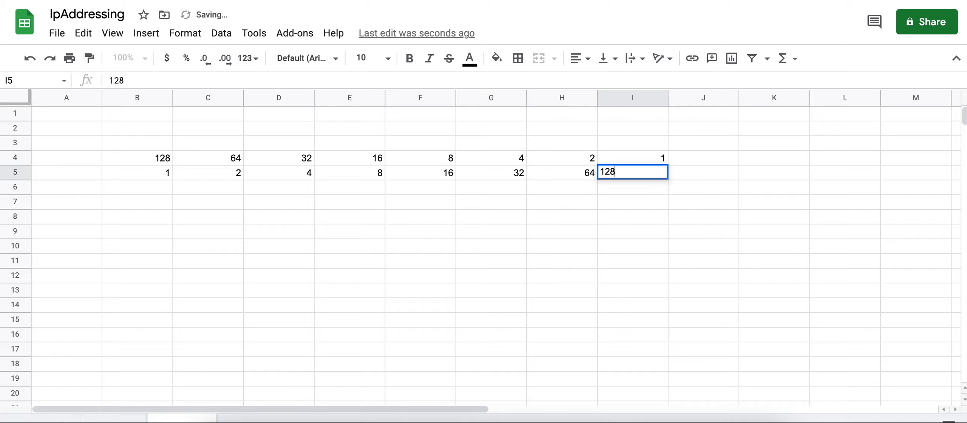
pyautogui.press('Return')
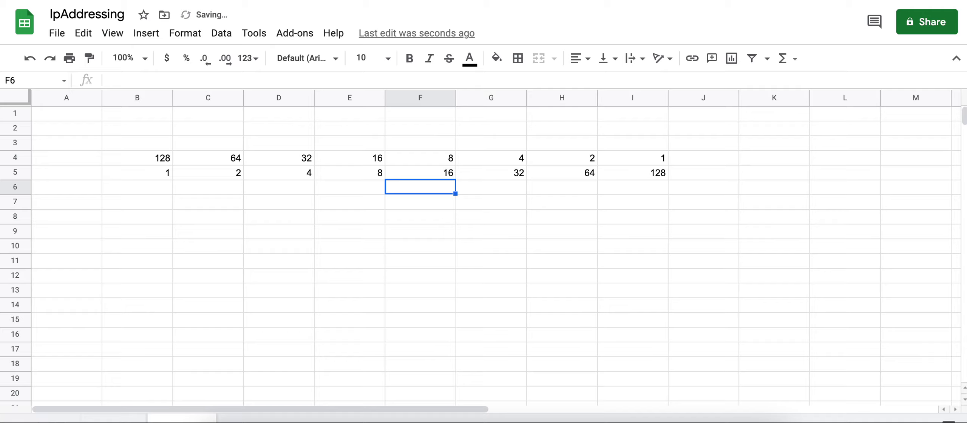
# Step: Label cell A3 as div and enter 1 beside it in B3
pyautogui.press('Left')
pyautogui.press('Left')
pyautogui.press('Left')
pyautogui.press('Left')
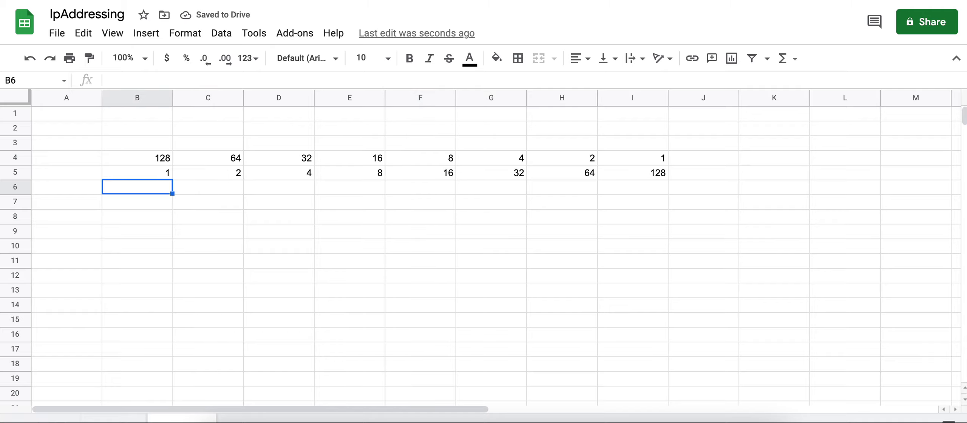
pyautogui.press('Up')
pyautogui.press('Up')
pyautogui.press('Up')
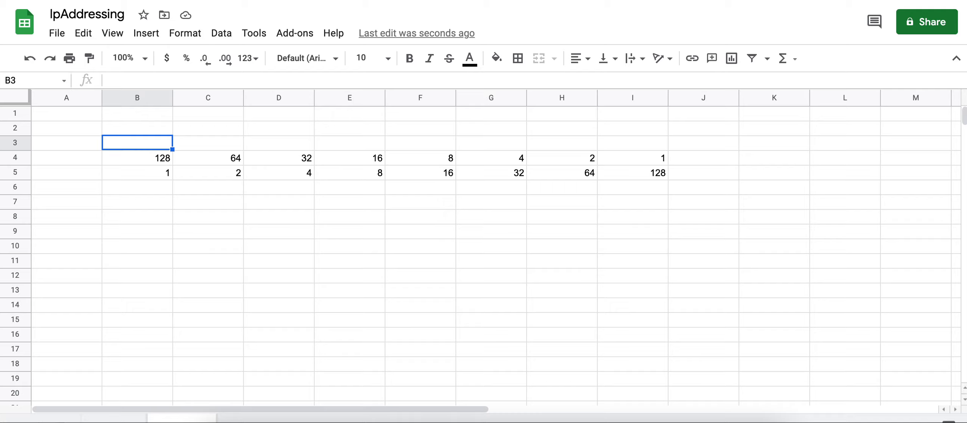
pyautogui.press('Left')
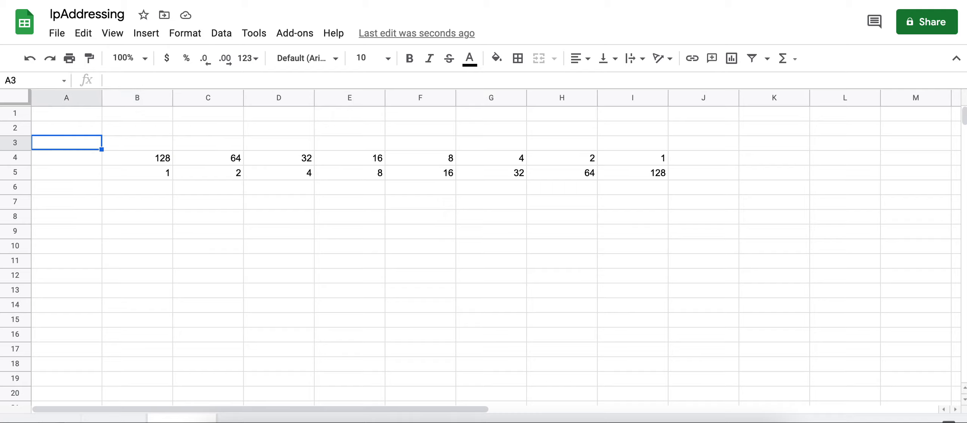
pyautogui.write('div')
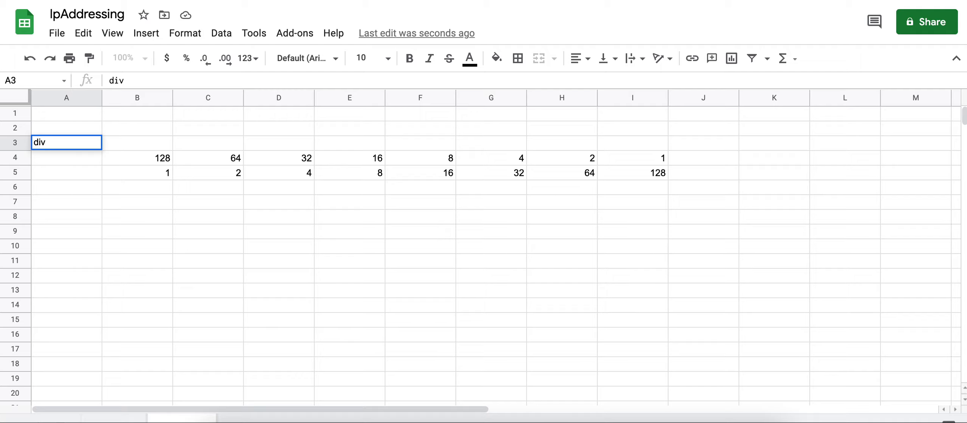
pyautogui.press('Tab')
pyautogui.write('1')
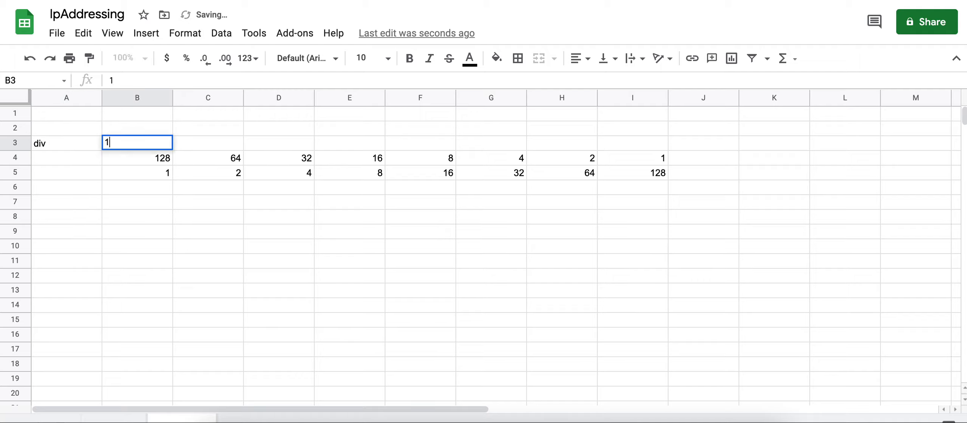
pyautogui.press('Tab')
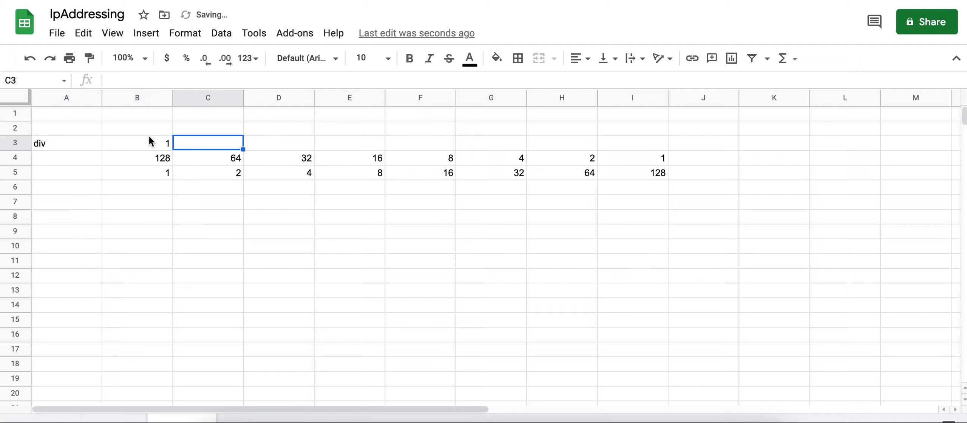
# Step: Label cell A2 as #subnet and enter 2 in B2 and 4 in C2
pyautogui.click(160, 160)
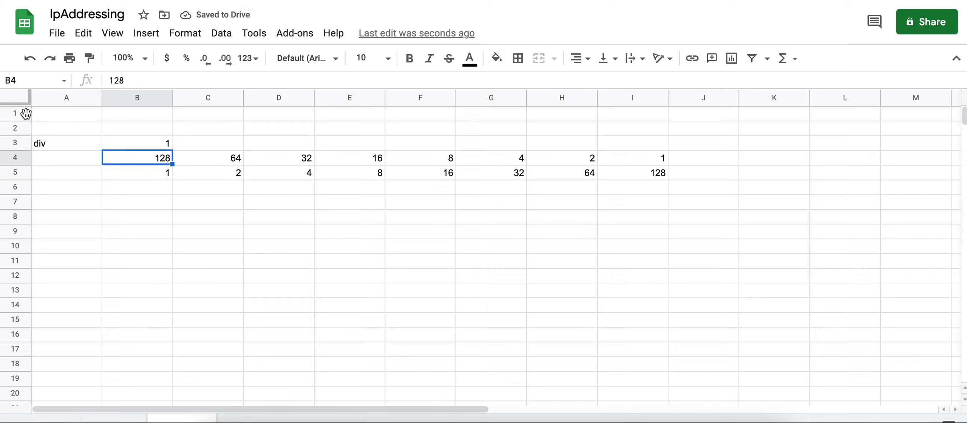
pyautogui.click(49, 130)
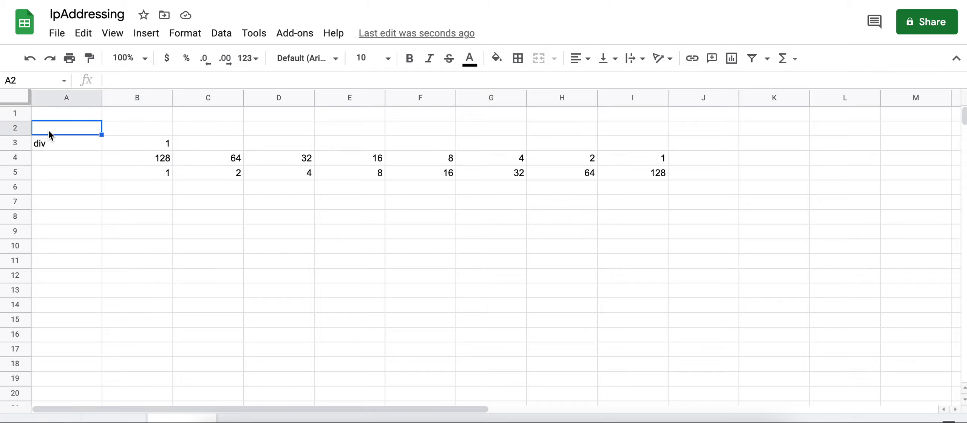
pyautogui.write('#s')
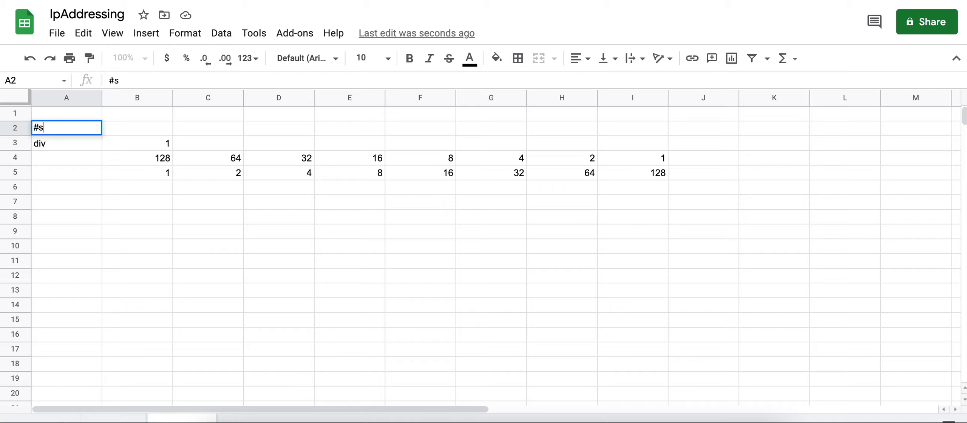
pyautogui.write('ubnet')
pyautogui.press('Tab')
pyautogui.write('2')
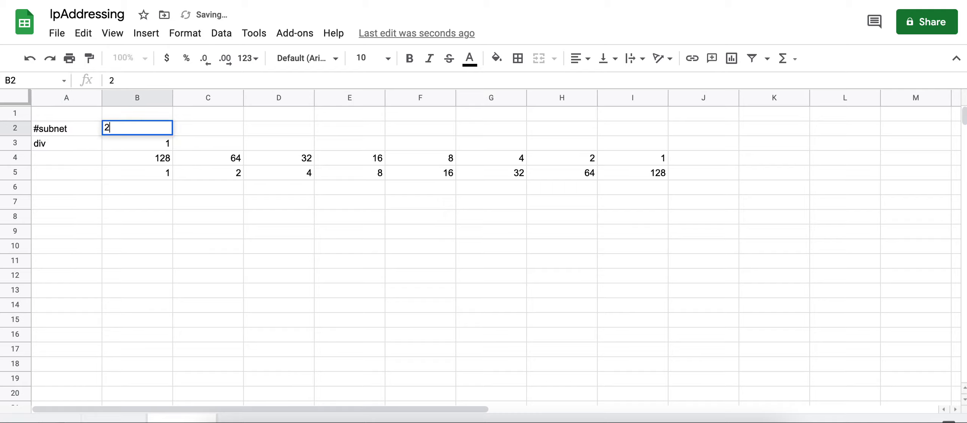
pyautogui.press('Tab')
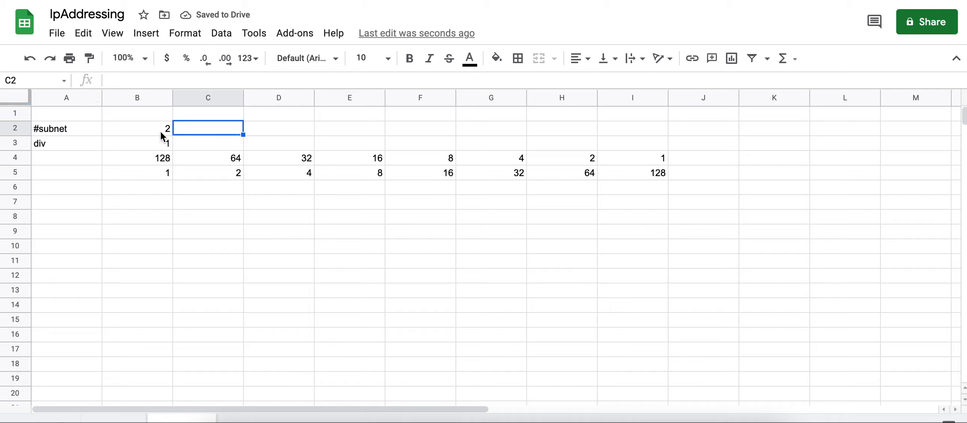
pyautogui.write('4')
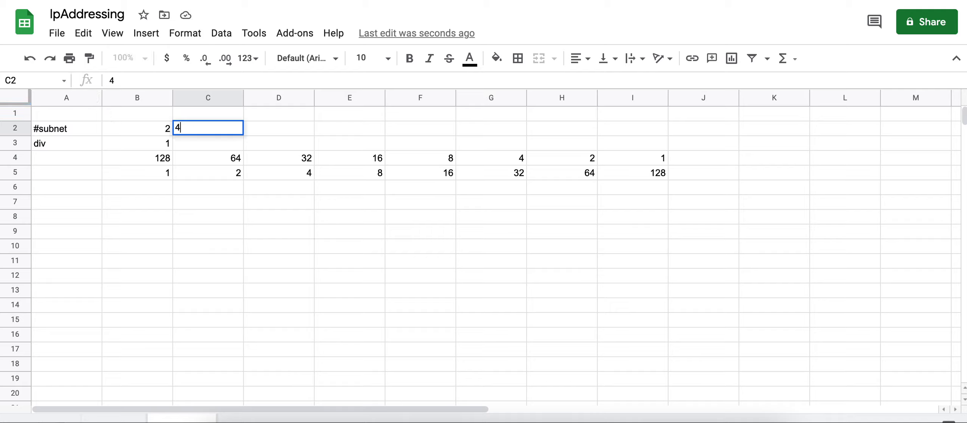
pyautogui.press('Tab')
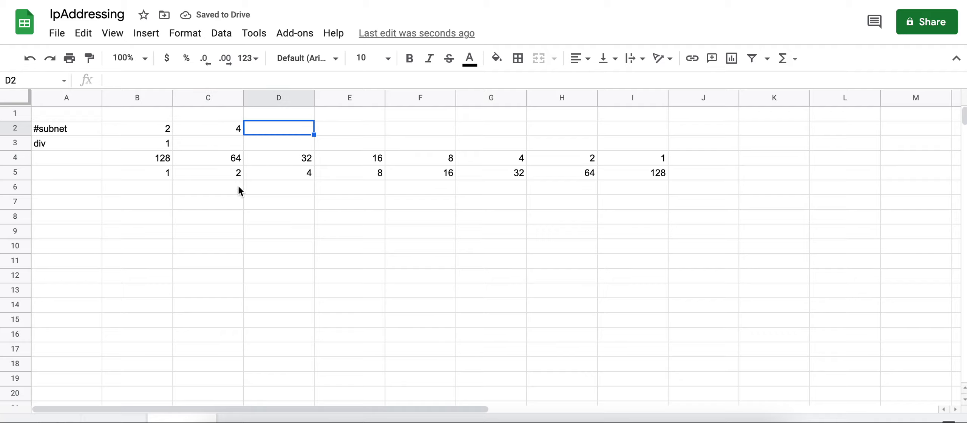
pyautogui.click(235, 165)
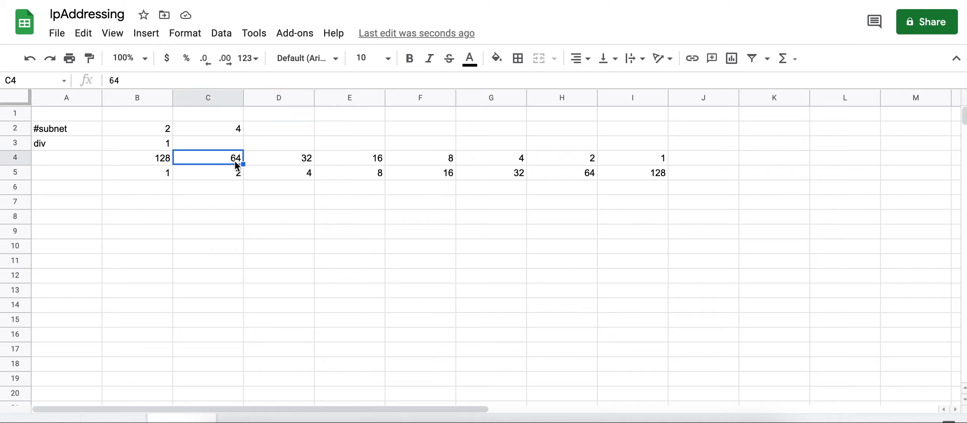
pyautogui.click(295, 130)
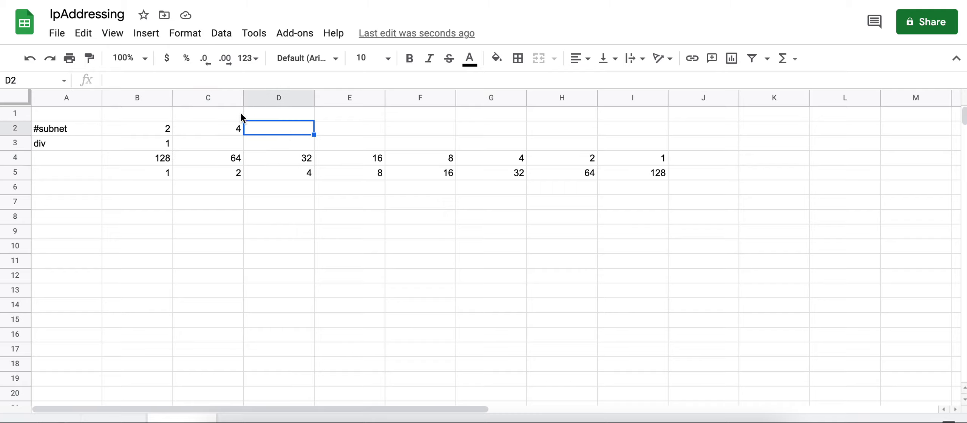